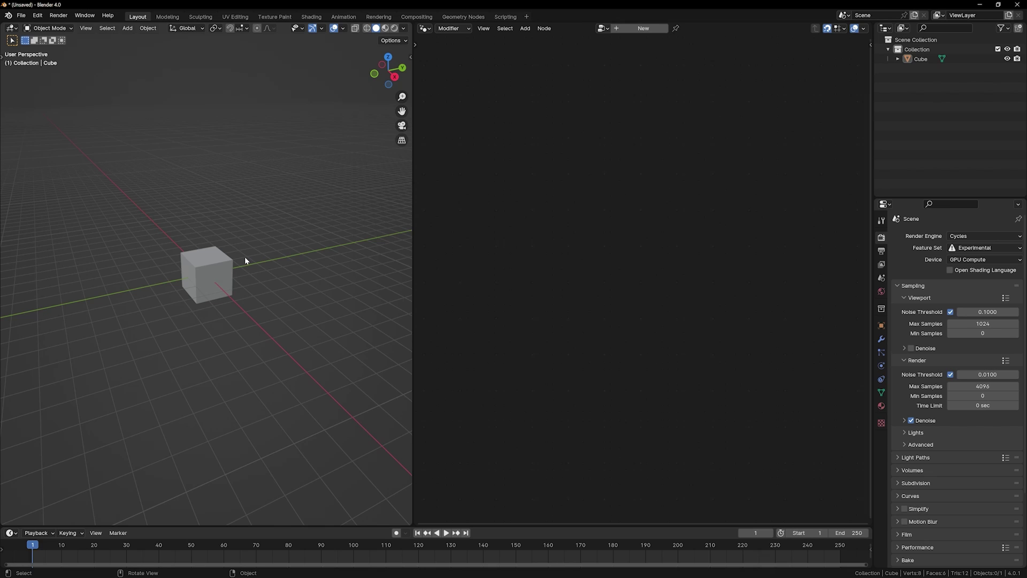
Step: Create a new geometry node tree on the cube and add a Curve Line node below Group Input
{"action": "left_click", "coordinate": [228, 268]}
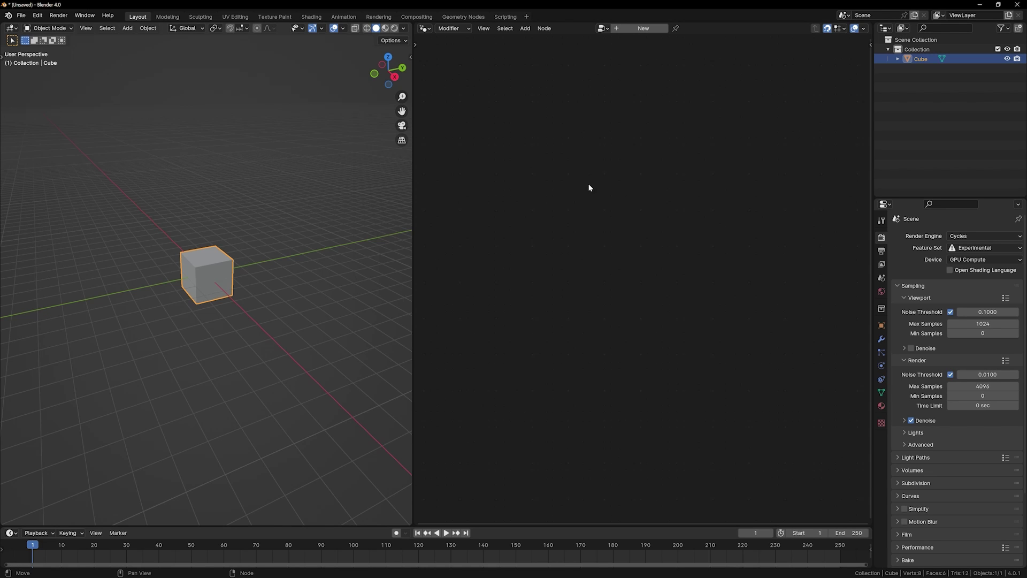
{"action": "left_click", "coordinate": [324, 218]}
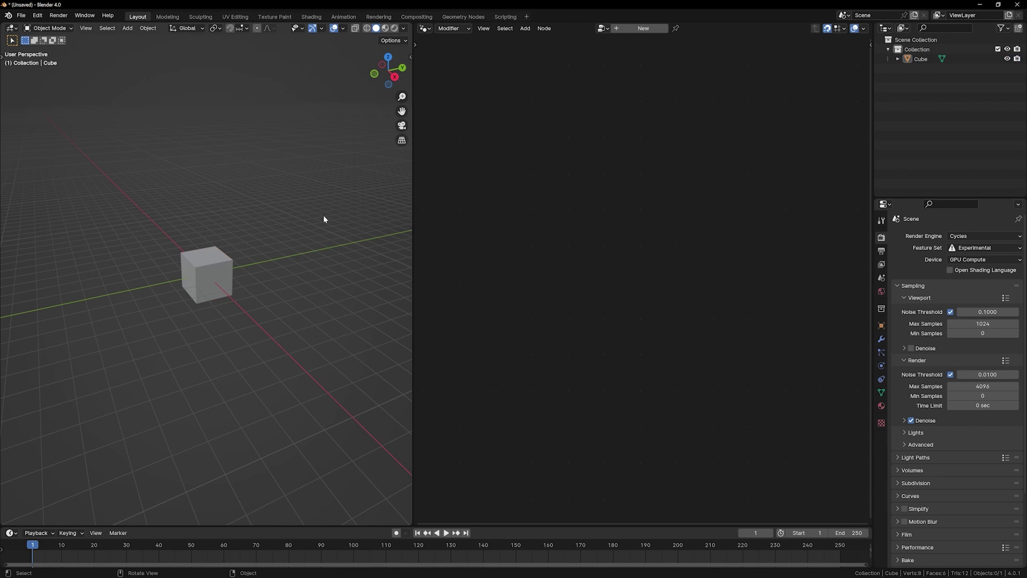
{"action": "left_click", "coordinate": [631, 29]}
{"action": "key", "text": "shift+a"}
{"action": "type", "text": "cl"}
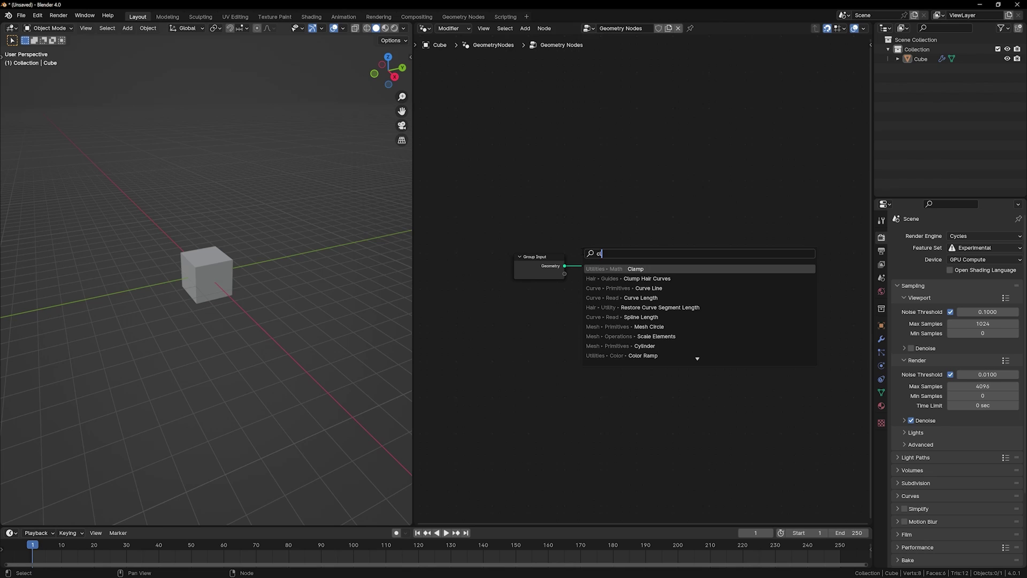
{"action": "type", "text": "ine"}
{"action": "key", "text": "Return"}
{"action": "left_click", "coordinate": [513, 288]}
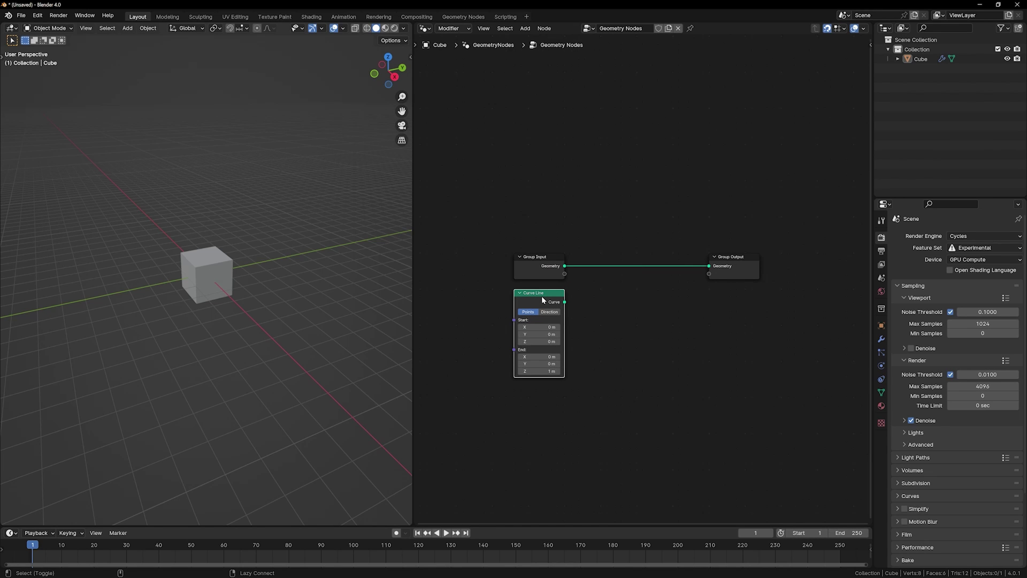
Step: Connect the Curve Line to the Group Output and move Group Output farther away to make room
{"action": "left_click", "coordinate": [545, 299], "text": "alt+shift"}
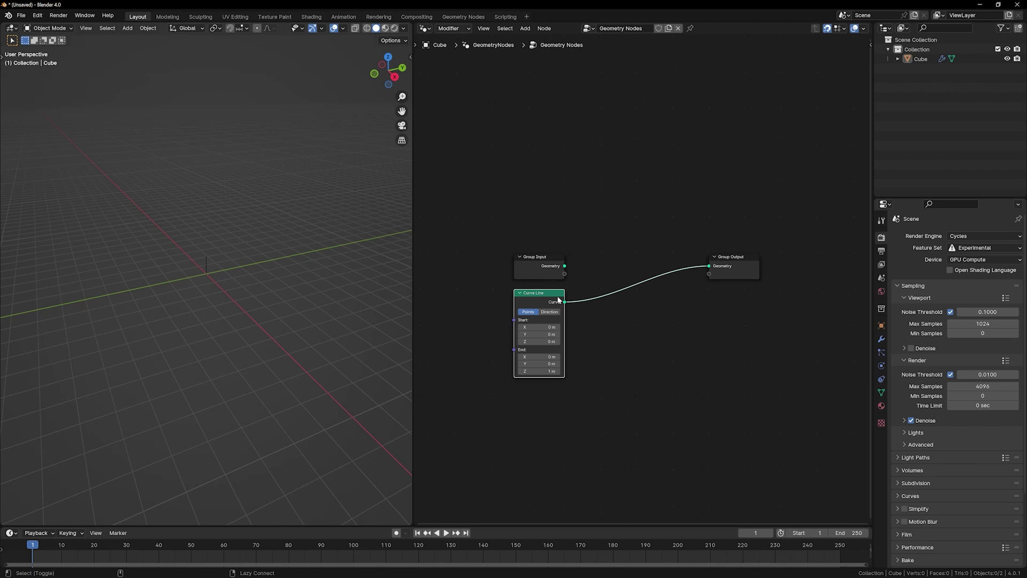
{"action": "left_click_drag", "start_coordinate": [730, 267], "coordinate": [797, 268]}
{"action": "scroll", "coordinate": [193, 252], "scroll_direction": "up", "scroll_amount": 4}
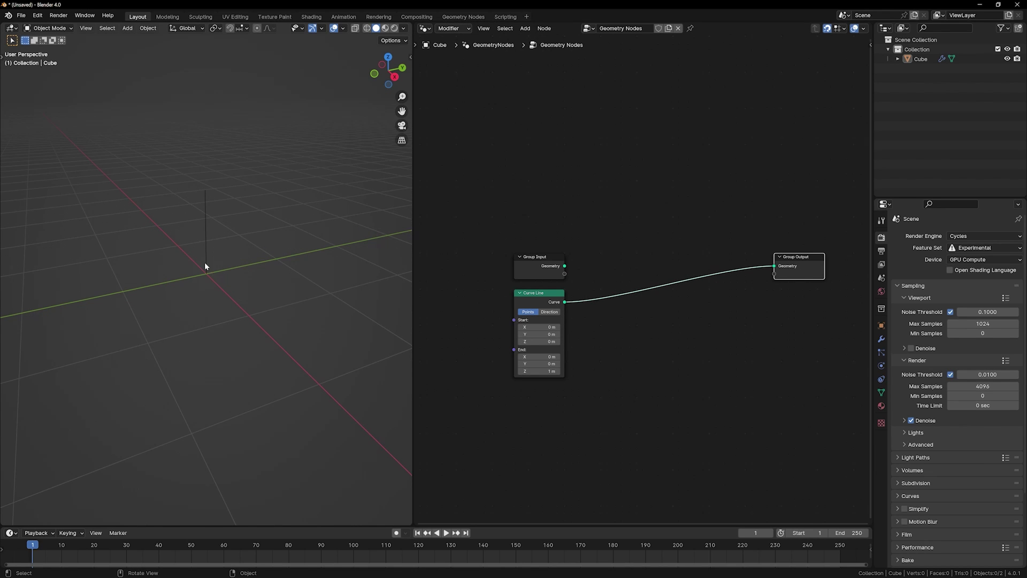
Step: Set the Curve Line start to X -1 m and its end to X 1 m, Z 0 m, and view it from the top
{"action": "left_click", "coordinate": [540, 329]}
{"action": "type", "text": "-1"}
{"action": "key", "text": "Tab"}
{"action": "key", "text": "Tab"}
{"action": "key", "text": "Tab"}
{"action": "type", "text": "1"}
{"action": "key", "text": "Tab"}
{"action": "key", "text": "Tab"}
{"action": "key", "text": "Return"}
{"action": "key", "text": "KP_7"}
{"action": "scroll", "coordinate": [245, 258], "scroll_direction": "up", "scroll_amount": 3}
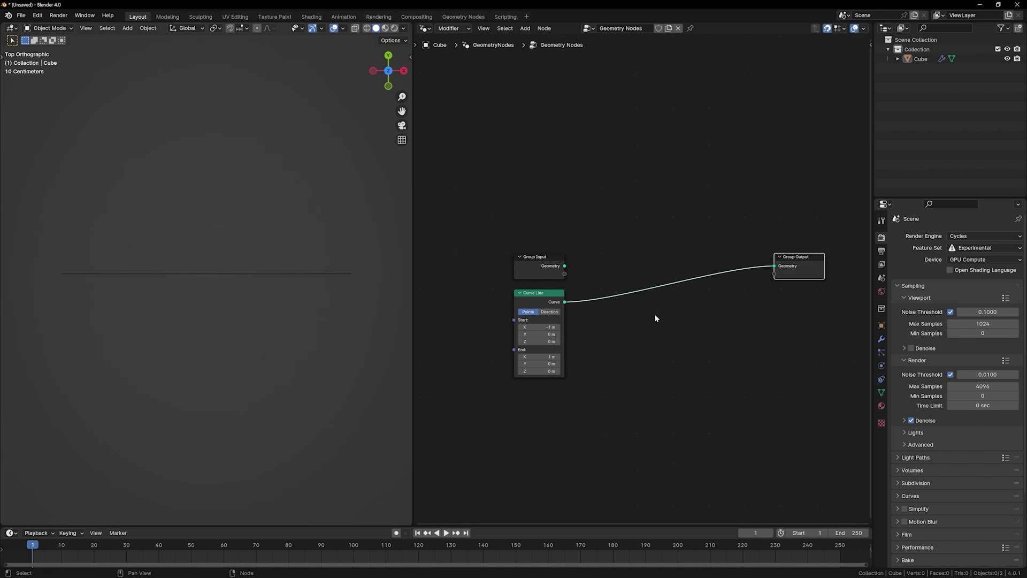
Step: Insert a Resample Curve node between Curve Line and Group Output, and space Group Output farther out
{"action": "middle_click_drag", "start_coordinate": [655, 315], "coordinate": [633, 320]}
{"action": "key", "text": "shift+a"}
{"action": "type", "text": "cur"}
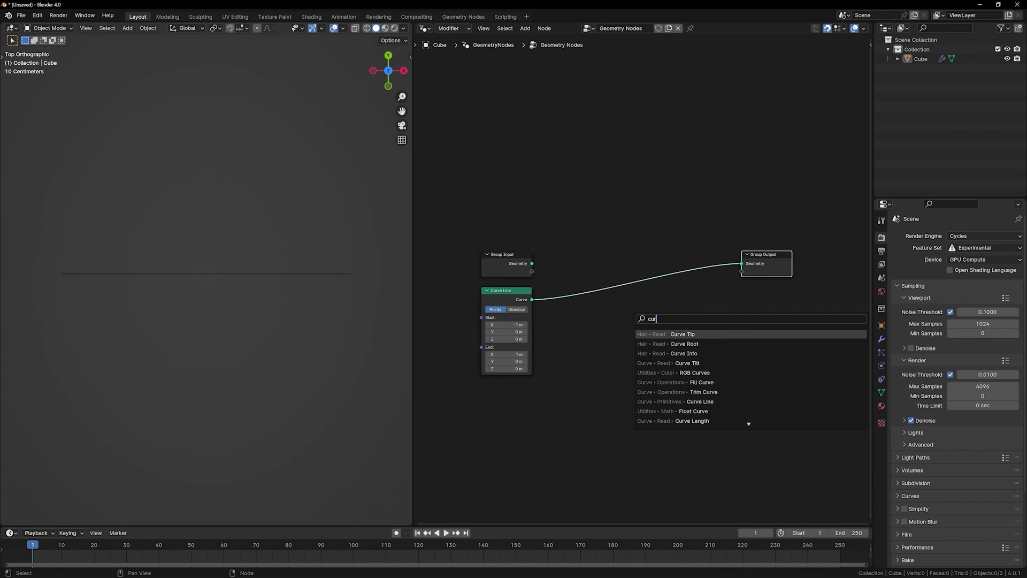
{"action": "key", "text": "BackSpace"}
{"action": "key", "text": "BackSpace"}
{"action": "key", "text": "BackSpace"}
{"action": "type", "text": "resa"}
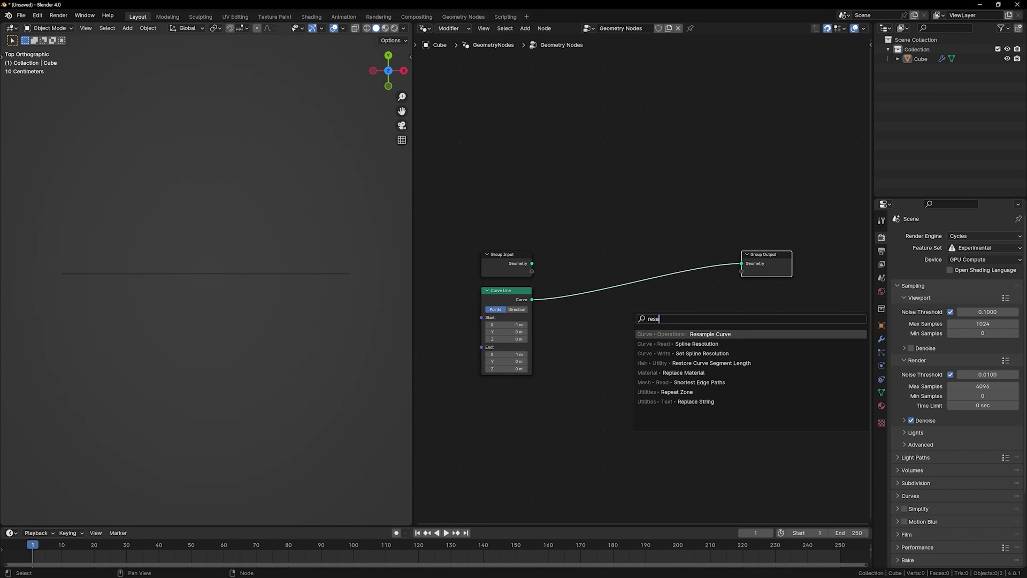
{"action": "key", "text": "Return"}
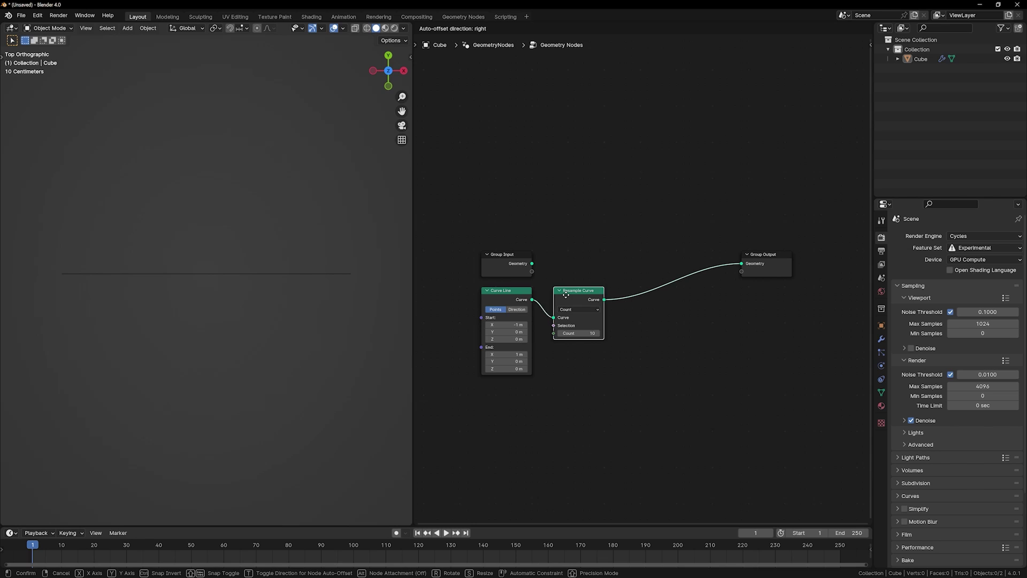
{"action": "left_click", "coordinate": [559, 298]}
{"action": "left_click_drag", "start_coordinate": [779, 262], "coordinate": [847, 291]}
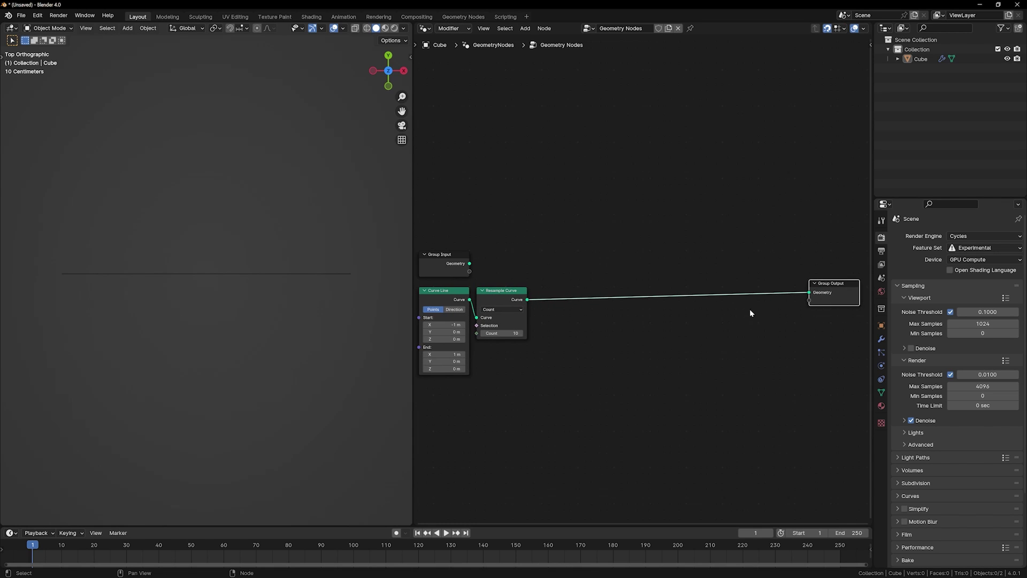
Step: Set the Resample Curve node's mode to Length
{"action": "scroll", "coordinate": [596, 331], "scroll_direction": "down", "scroll_amount": 3}
{"action": "left_click", "coordinate": [530, 304]}
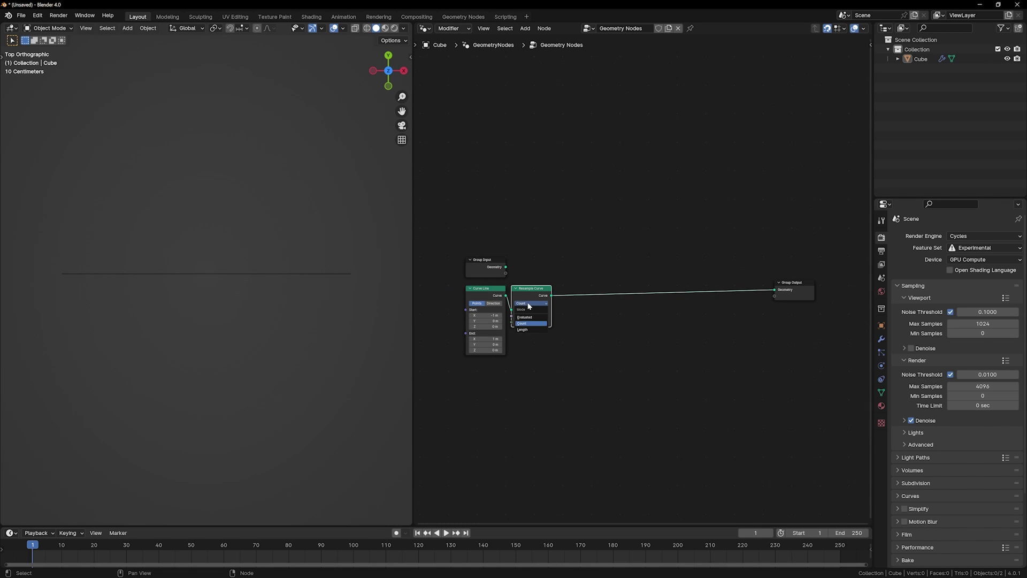
{"action": "left_click", "coordinate": [528, 329]}
{"action": "scroll", "coordinate": [556, 321], "scroll_direction": "up", "scroll_amount": 3}
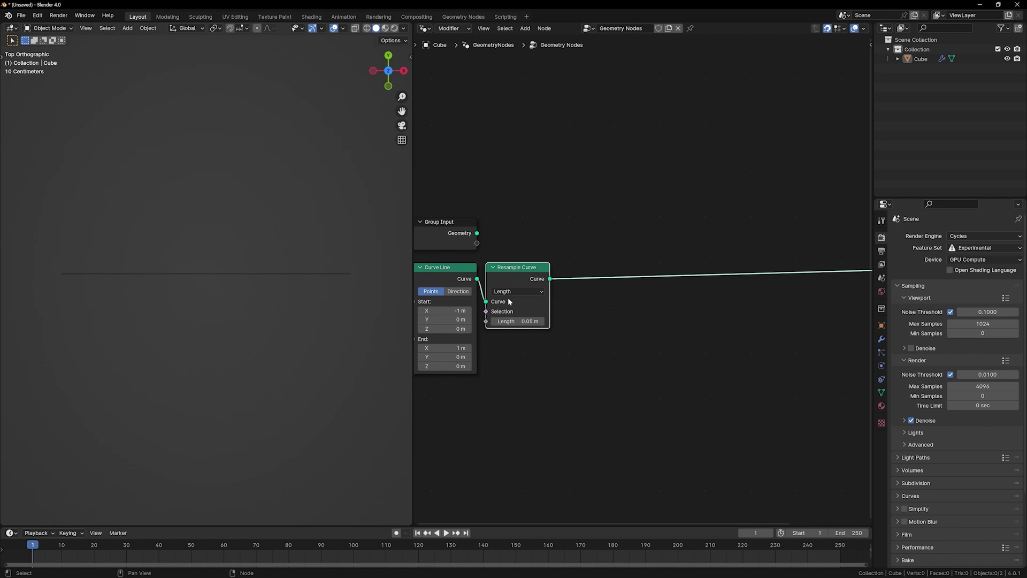
Step: Add a Simulation Zone between Resample Curve and Group Output
{"action": "scroll", "coordinate": [508, 297], "scroll_direction": "down", "scroll_amount": 2}
{"action": "key", "text": "shift+a"}
{"action": "type", "text": "s"}
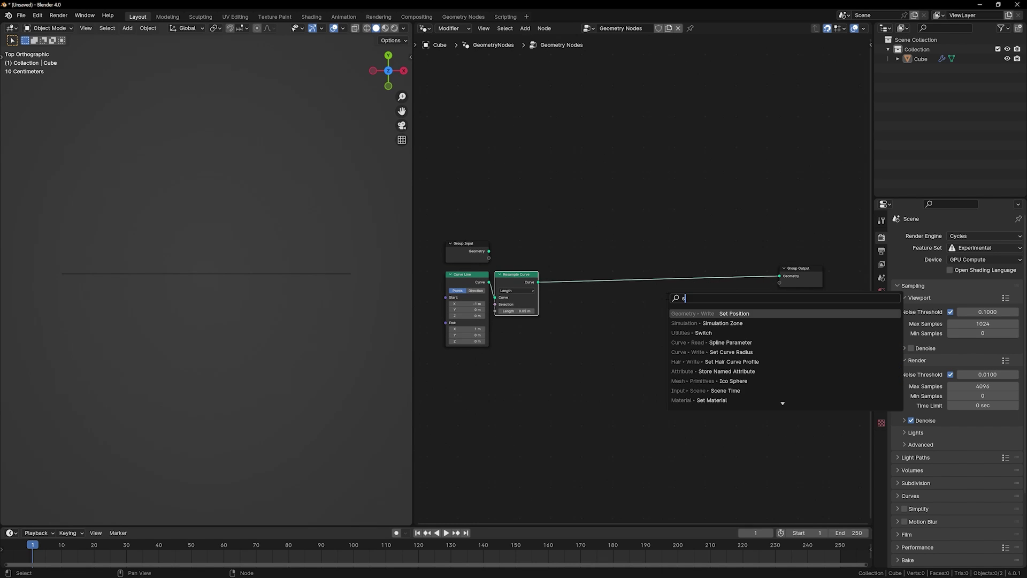
{"action": "type", "text": "im"}
{"action": "key", "text": "Return"}
{"action": "left_click", "coordinate": [639, 270]}
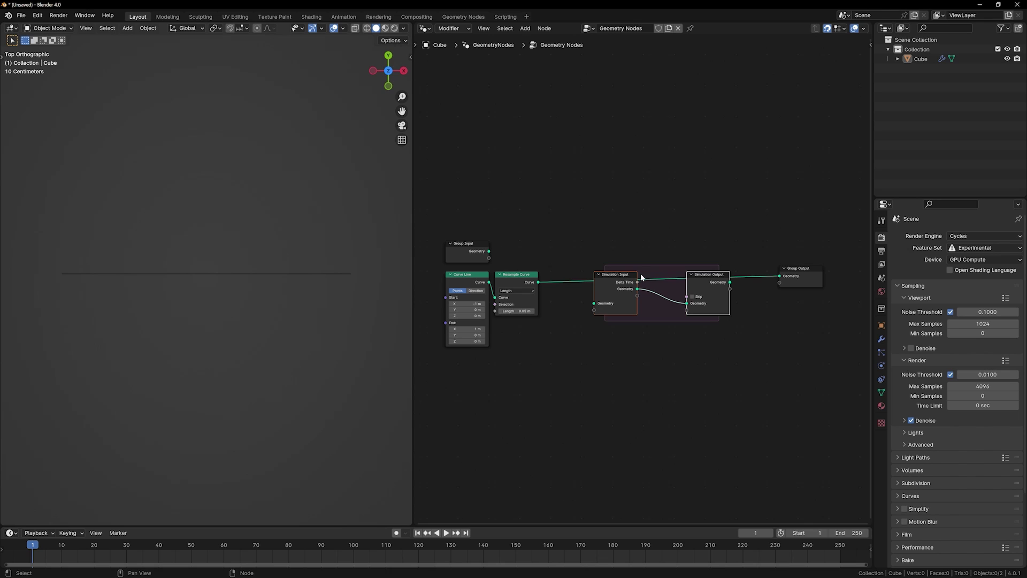
Step: Link Simulation Input right after Resample Curve and widen the zone by moving Simulation Output and Group Output farther away
{"action": "left_click_drag", "start_coordinate": [617, 286], "coordinate": [566, 287]}
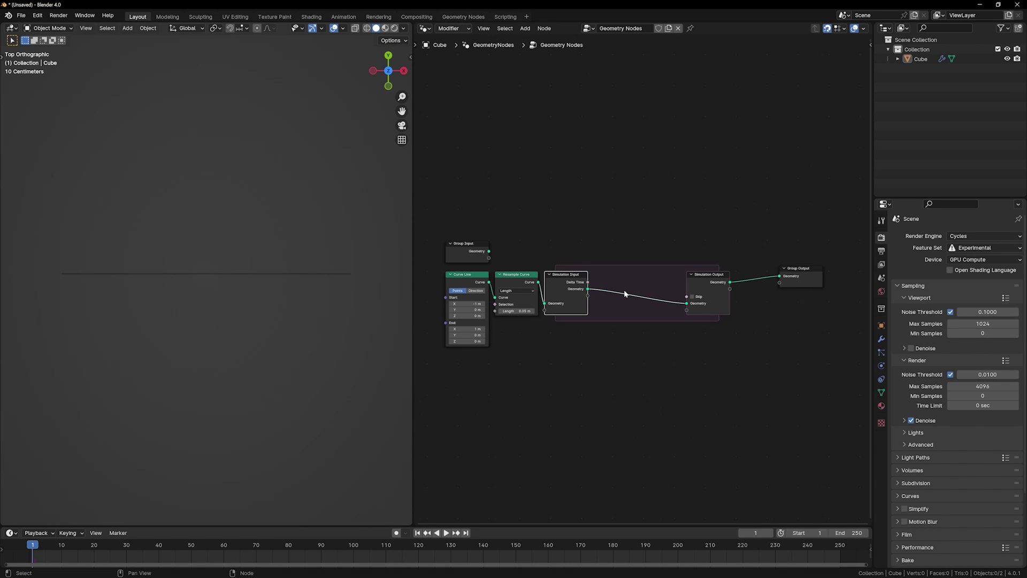
{"action": "middle_click_drag", "start_coordinate": [624, 291], "coordinate": [499, 290]}
{"action": "left_click_drag", "start_coordinate": [691, 271], "coordinate": [814, 276]}
{"action": "left_click_drag", "start_coordinate": [588, 278], "coordinate": [744, 279]}
{"action": "left_click", "coordinate": [745, 279]}
{"action": "scroll", "coordinate": [613, 240], "scroll_direction": "down", "scroll_amount": 2}
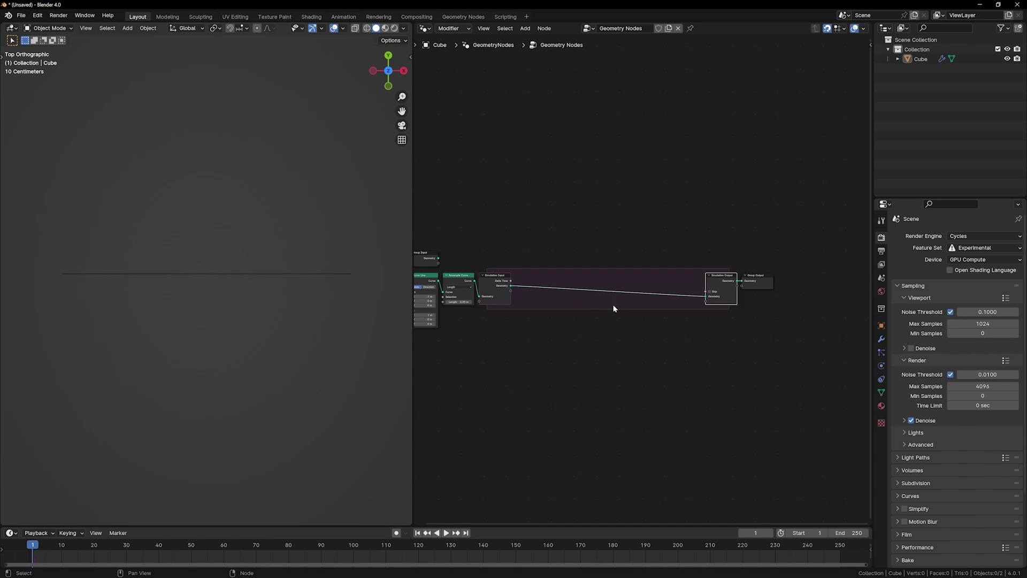
Step: Insert a Set Position node on the geometry link inside the simulation zone
{"action": "key", "text": "shift+a"}
{"action": "type", "text": "set"}
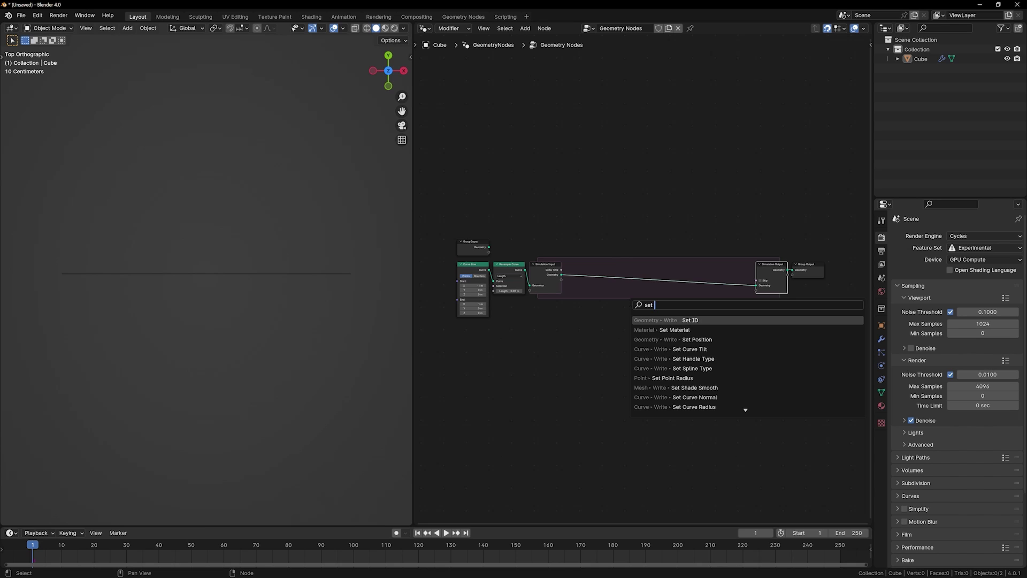
{"action": "type", "text": " po"}
{"action": "key", "text": "Return"}
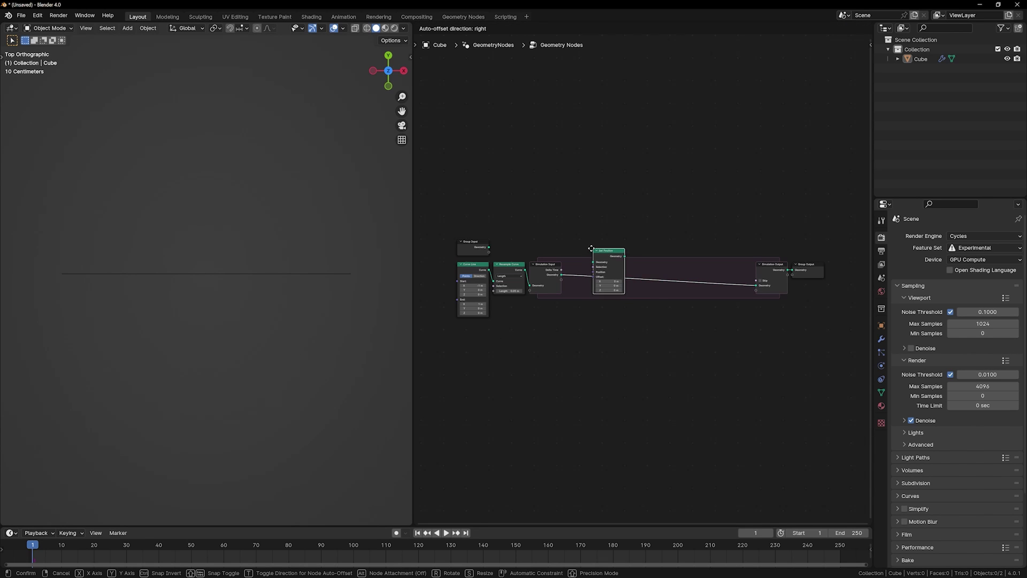
{"action": "left_click", "coordinate": [639, 302]}
Step: Duplicate the Resample Curve node and insert the copy between Set Position and Simulation Output
{"action": "left_click", "coordinate": [511, 278]}
{"action": "key", "text": "shift+d"}
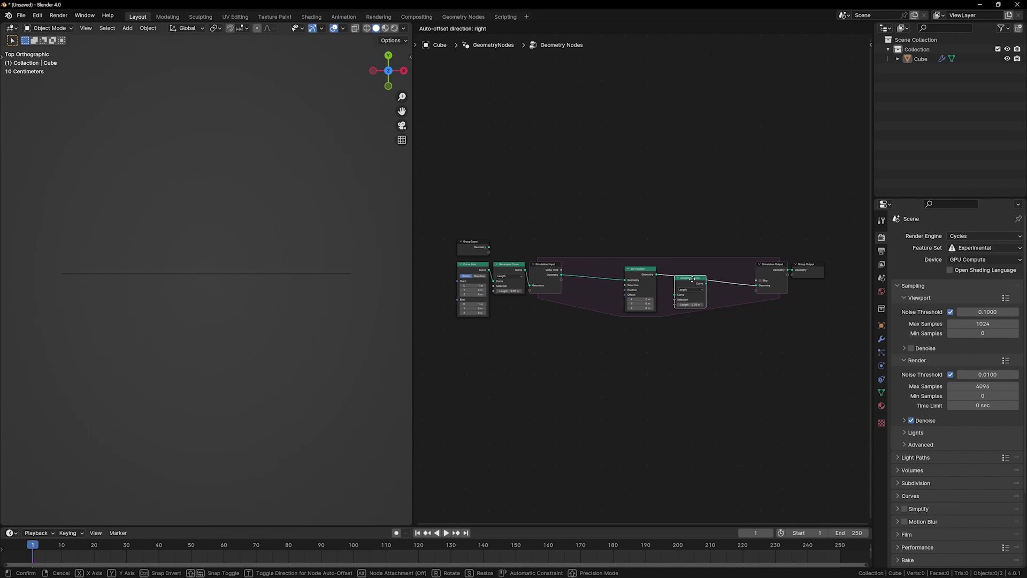
{"action": "left_click", "coordinate": [742, 268]}
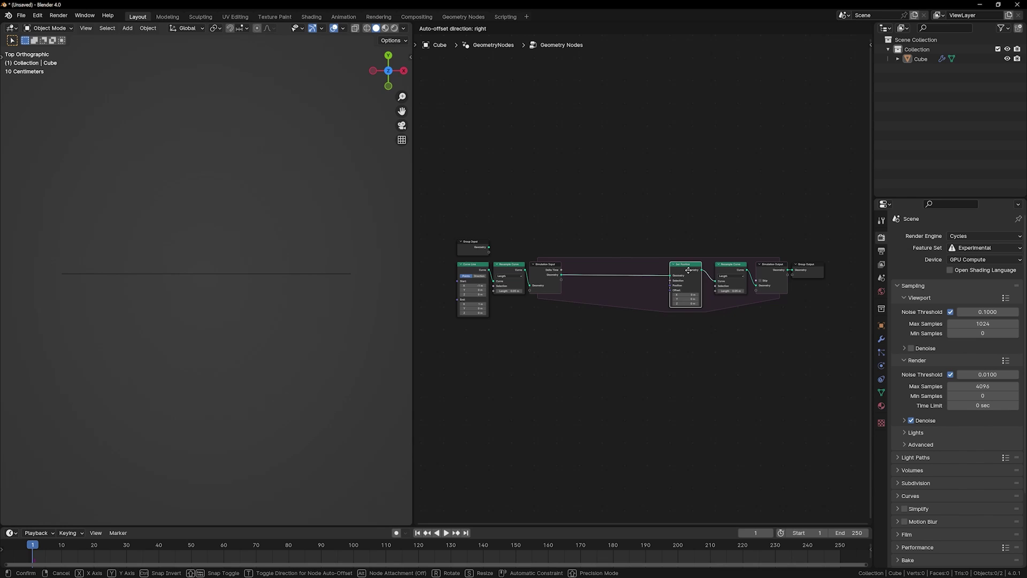
Step: Add an Index of Nearest node in the empty area below the simulation zone
{"action": "key", "text": "shift+a"}
{"action": "type", "text": "Index"}
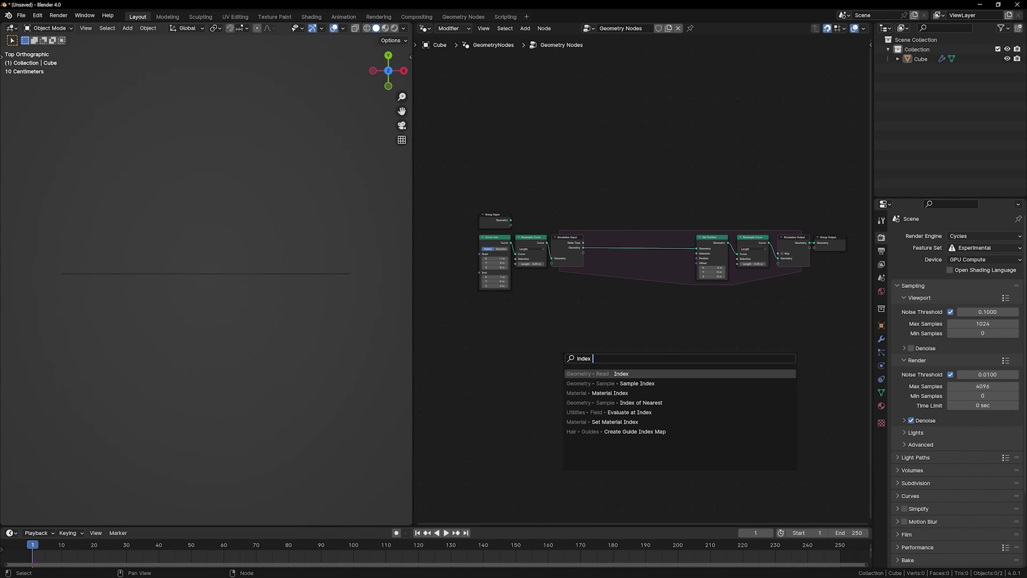
{"action": "left_click", "coordinate": [633, 402]}
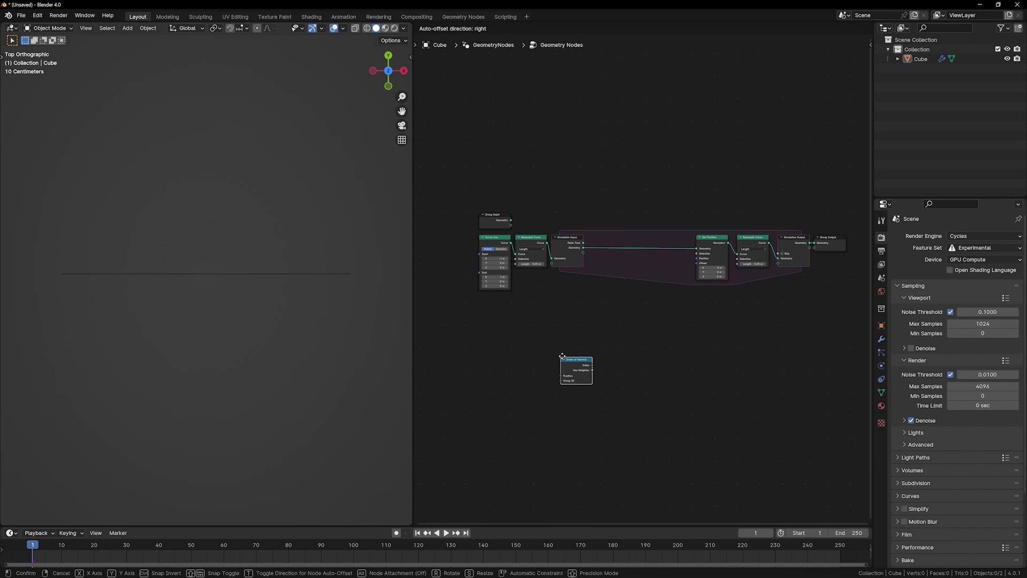
{"action": "left_click", "coordinate": [518, 315]}
{"action": "scroll", "coordinate": [543, 339], "scroll_direction": "up", "scroll_amount": 3}
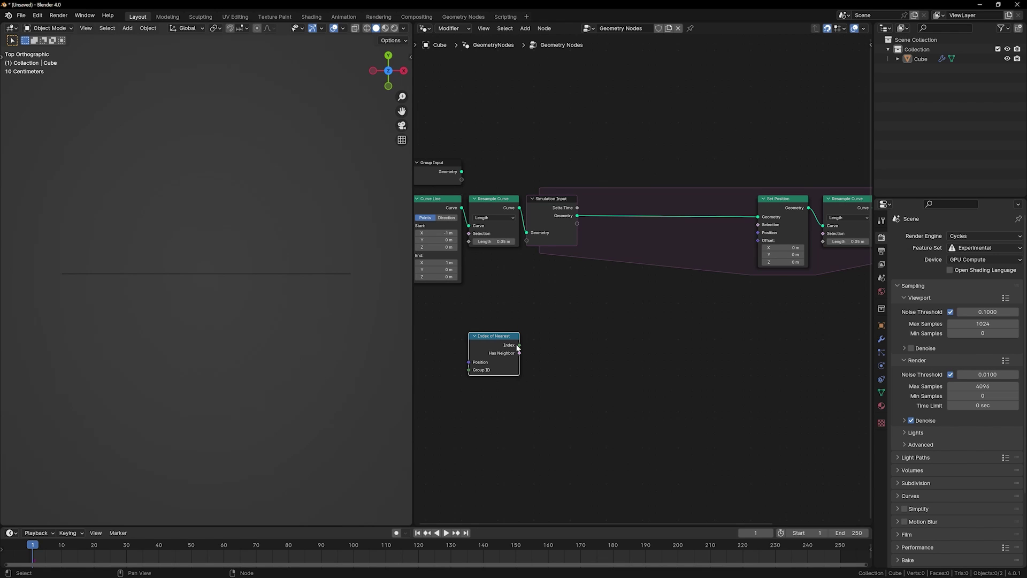
Step: Add an Evaluate at Index node of type Vector, driven by the Index output of Index of Nearest
{"action": "left_click_drag", "start_coordinate": [518, 345], "coordinate": [559, 348]}
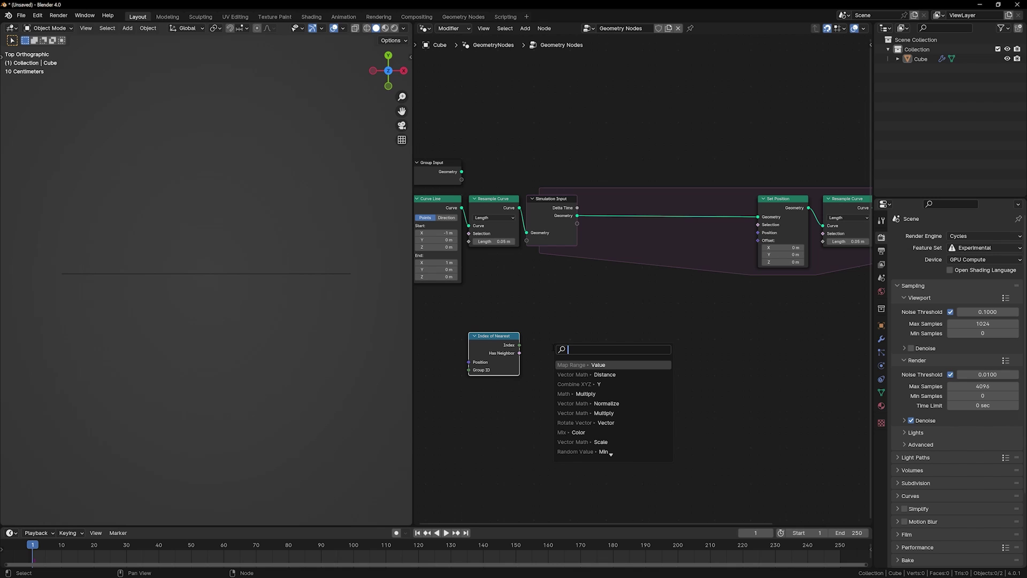
{"action": "type", "text": "eval"}
{"action": "key", "text": "Return"}
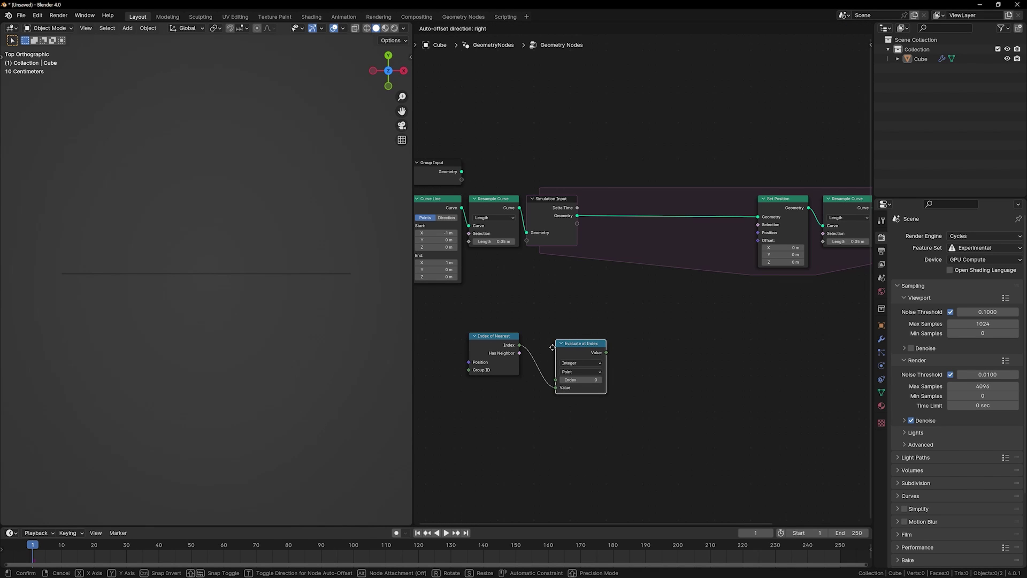
{"action": "left_click", "coordinate": [538, 348]}
{"action": "left_click", "coordinate": [562, 363]}
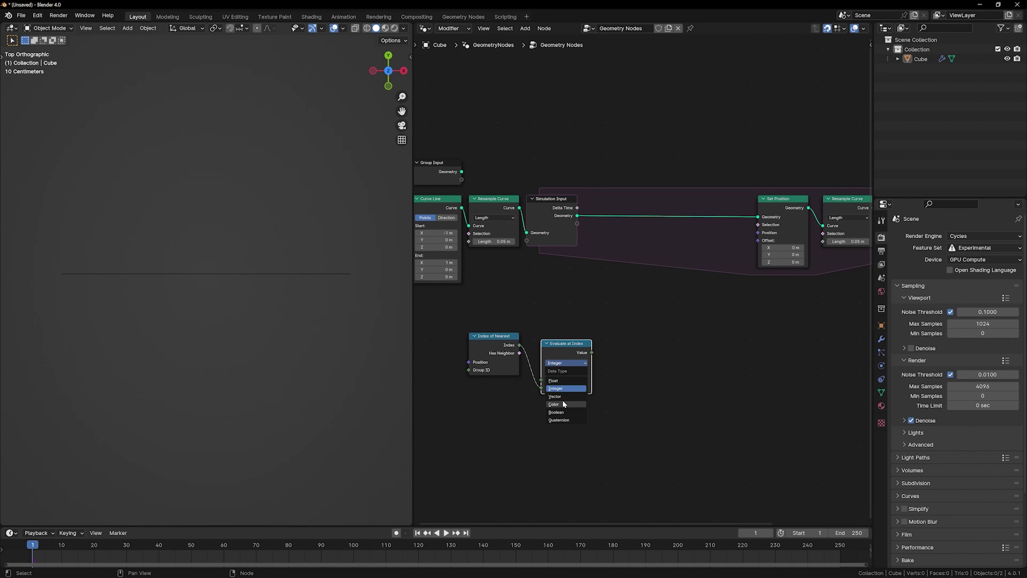
{"action": "left_click", "coordinate": [559, 396]}
{"action": "mouse_move", "coordinate": [520, 345]}
{"action": "left_mouse_down"}
{"action": "mouse_move", "coordinate": [545, 383]}
{"action": "mouse_move", "coordinate": [510, 354]}
{"action": "left_mouse_up"}
Step: Add a Position node, connect it to the Value input of Evaluate at Index, and collapse it
{"action": "key", "text": "shift+a"}
{"action": "type", "text": "pos"}
{"action": "key", "text": "Return"}
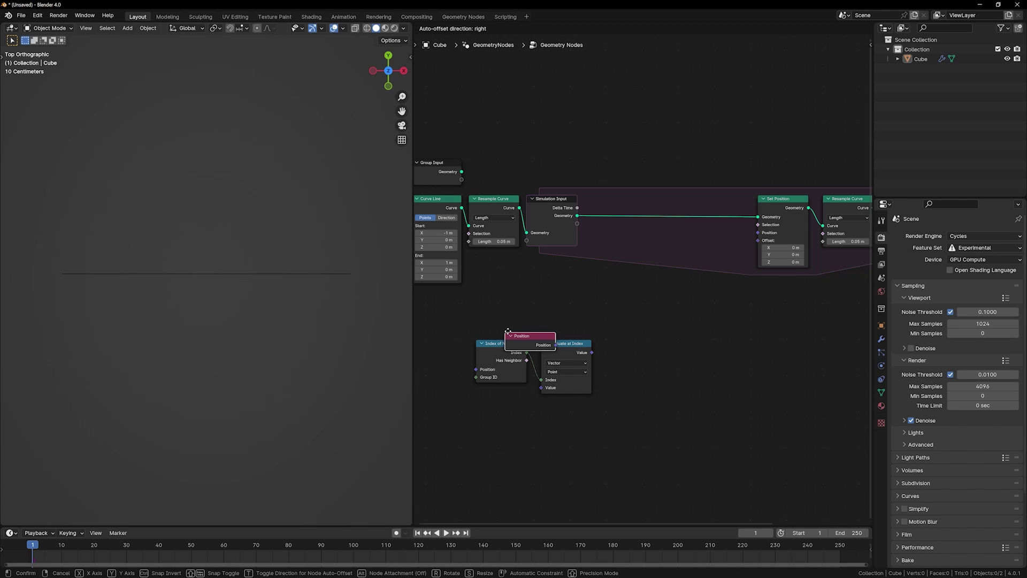
{"action": "left_click", "coordinate": [477, 390]}
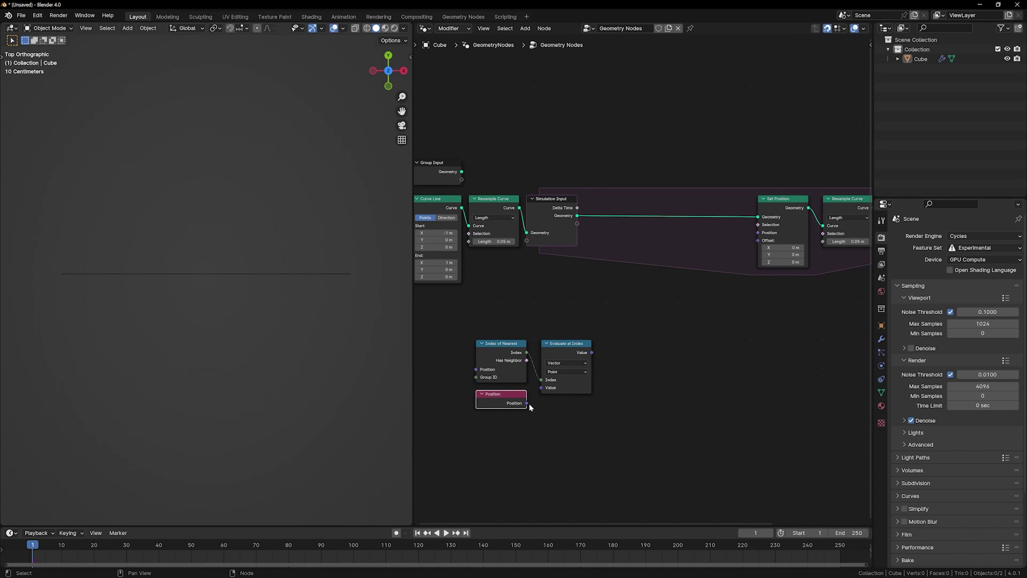
{"action": "left_click_drag", "start_coordinate": [527, 403], "coordinate": [541, 387]}
{"action": "key", "text": "h"}
Step: Duplicate the Position node above Evaluate at Index and subtract the evaluated value from it with a Vector Math Subtract node
{"action": "key", "text": "shift+d"}
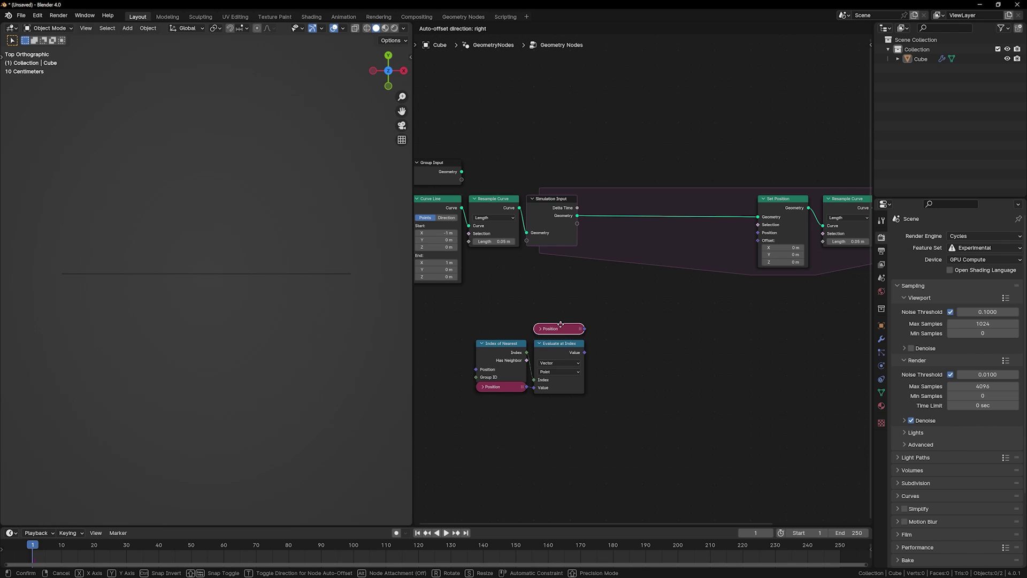
{"action": "left_click", "coordinate": [560, 324]}
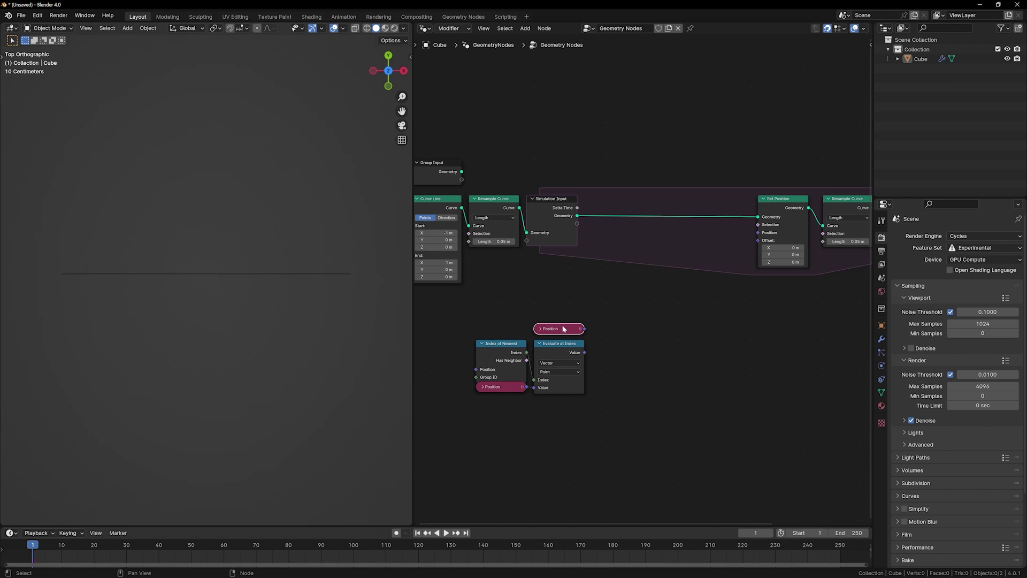
{"action": "key", "text": "shift+a"}
{"action": "type", "text": "subt"}
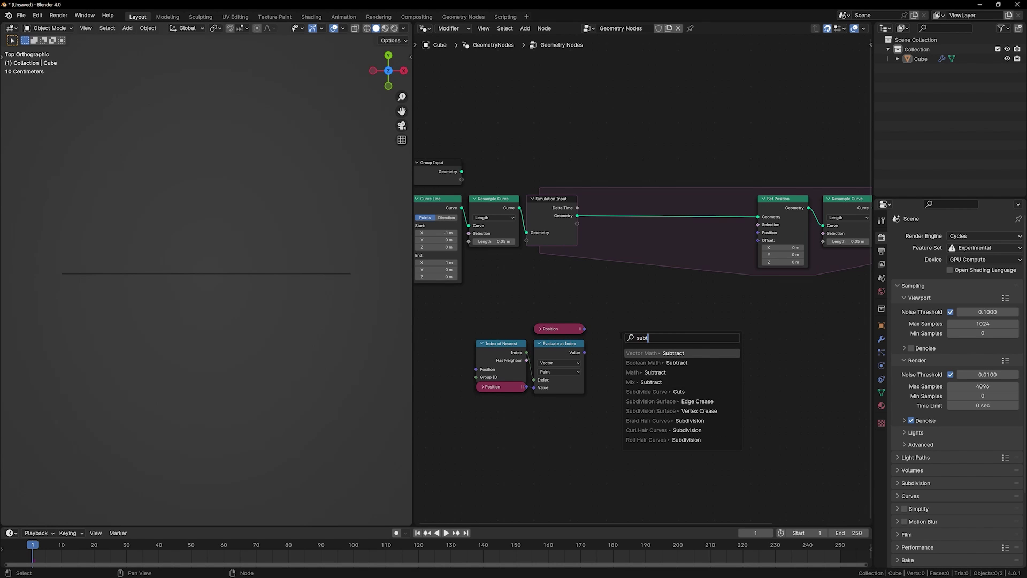
{"action": "key", "text": "Return"}
{"action": "left_click", "coordinate": [605, 335]}
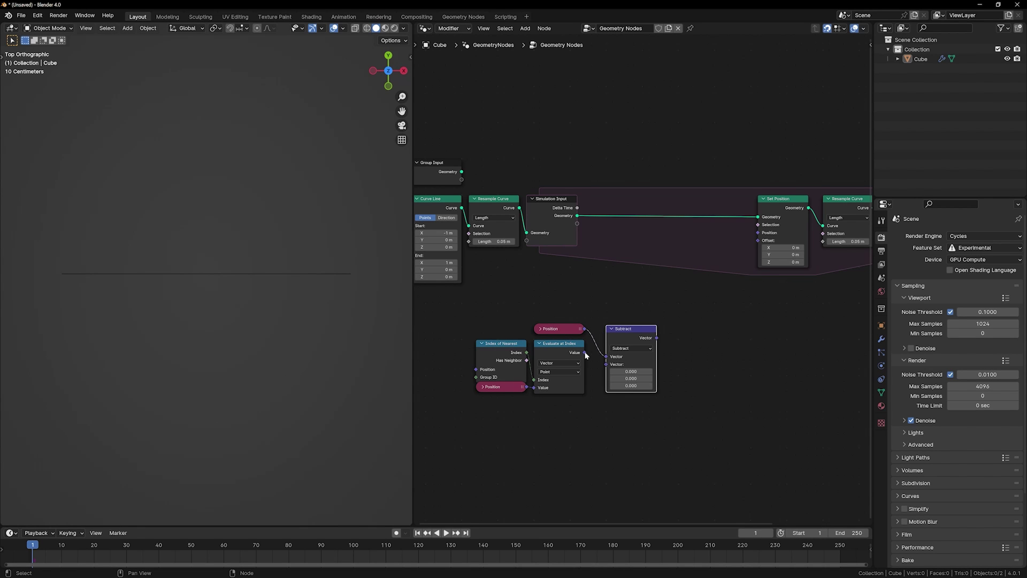
{"action": "left_click_drag", "start_coordinate": [586, 354], "coordinate": [615, 364]}
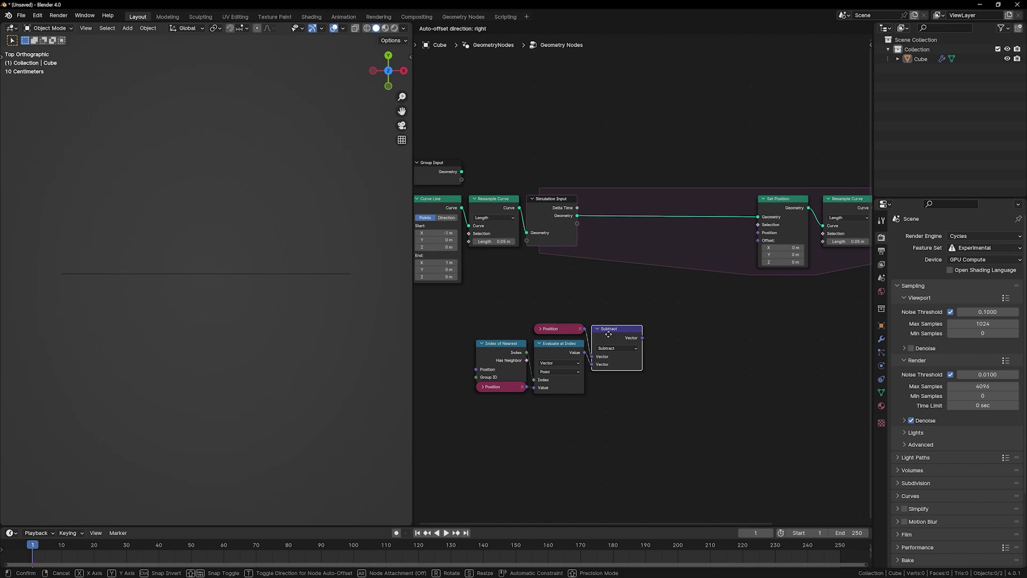
{"action": "middle_click_drag", "start_coordinate": [711, 365], "coordinate": [670, 345]}
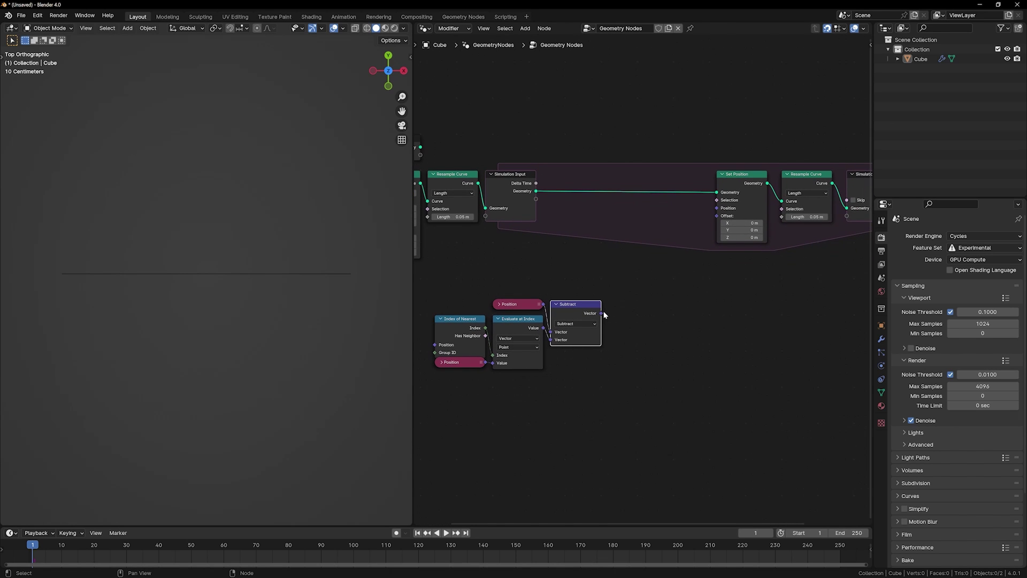
Step: Add a Vector Math Length node driven by the output of the vector Subtract node, placed below it
{"action": "left_click_drag", "start_coordinate": [601, 313], "coordinate": [639, 341]}
{"action": "type", "text": "len"}
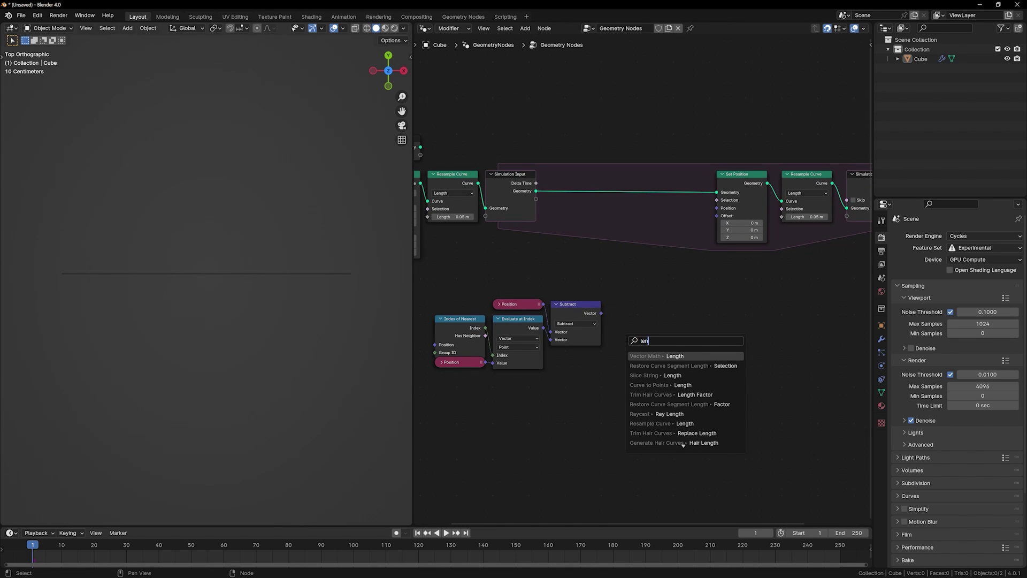
{"action": "key", "text": "Return"}
{"action": "left_click", "coordinate": [626, 360]}
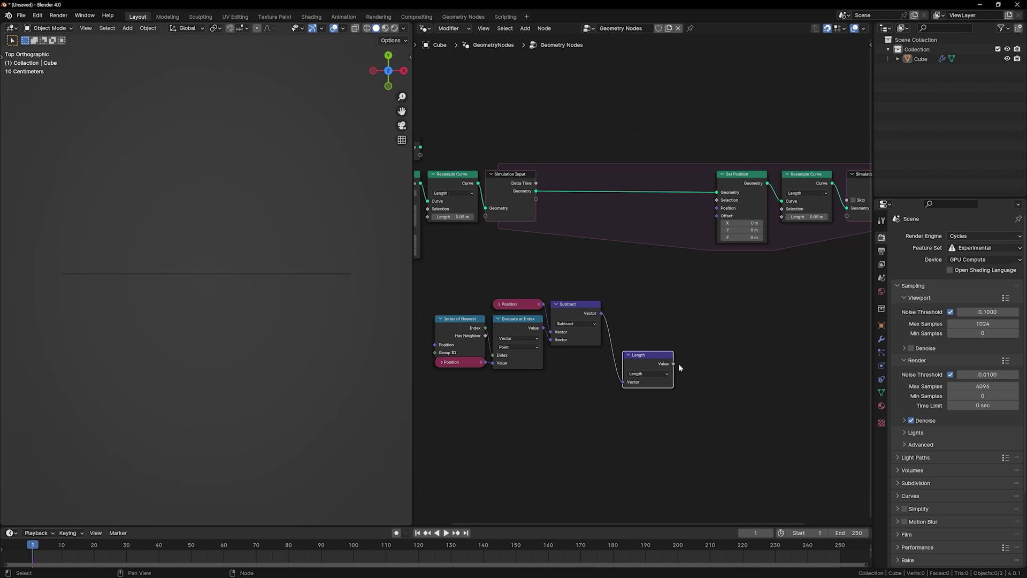
Step: Add a Math Subtract node that subtracts the Length value from 0.06, and place it next to the Length node
{"action": "left_click_drag", "start_coordinate": [673, 363], "coordinate": [701, 369]}
{"action": "type", "text": "sub"}
{"action": "key", "text": "Return"}
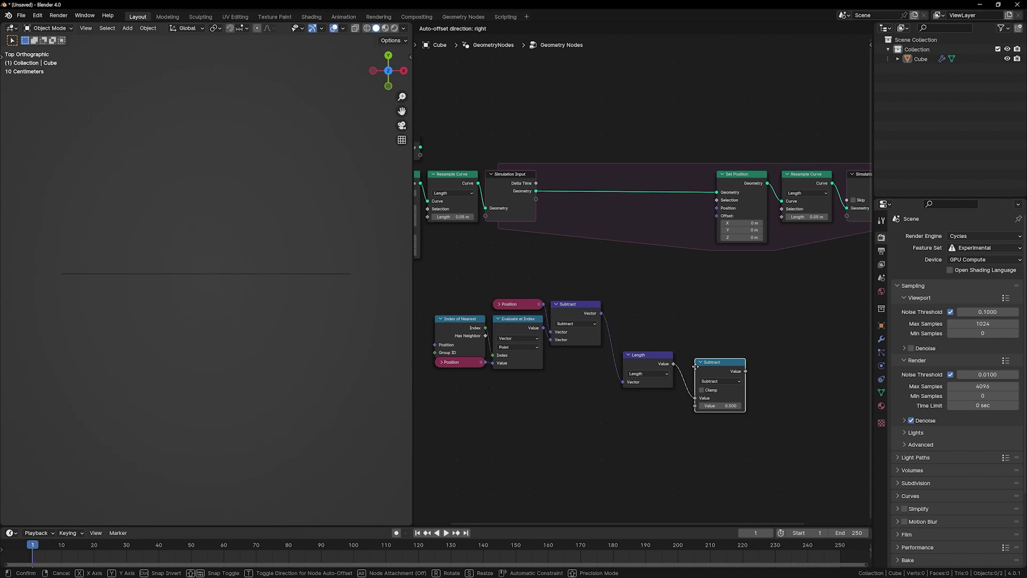
{"action": "left_click", "coordinate": [695, 365]}
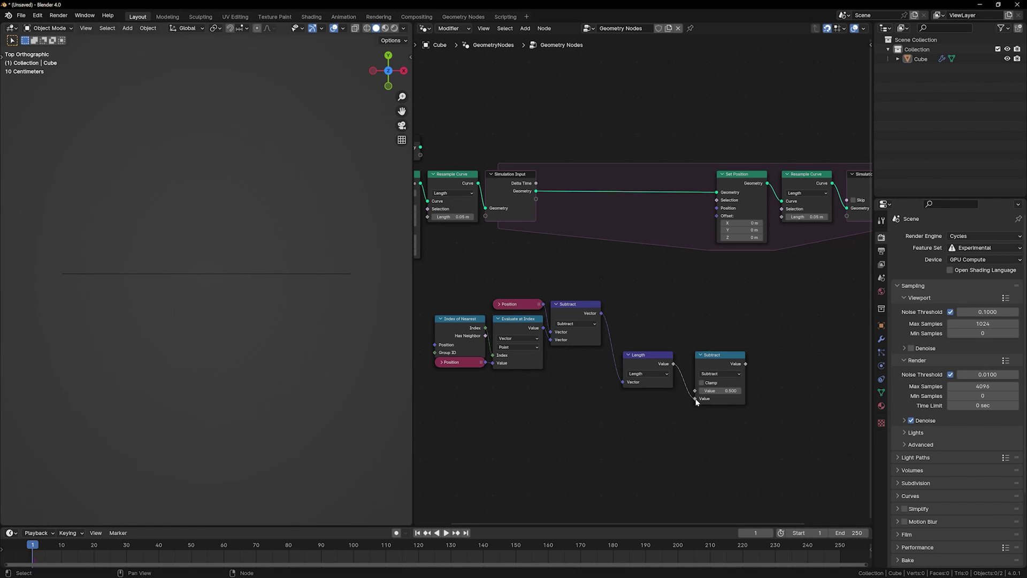
{"action": "scroll", "coordinate": [696, 393], "scroll_direction": "up", "scroll_amount": 5}
{"action": "left_click", "coordinate": [678, 274]}
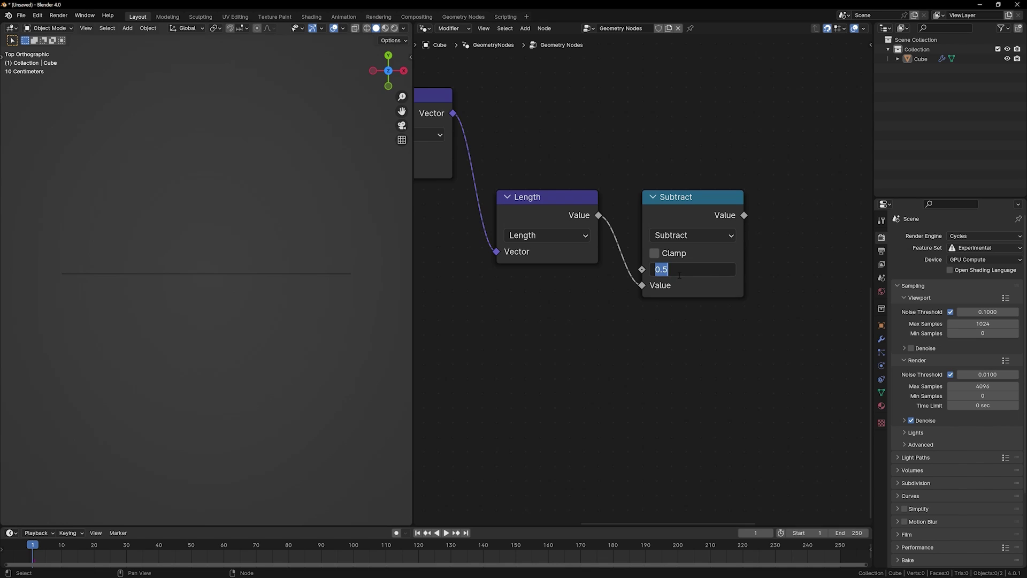
{"action": "key", "text": "Return"}
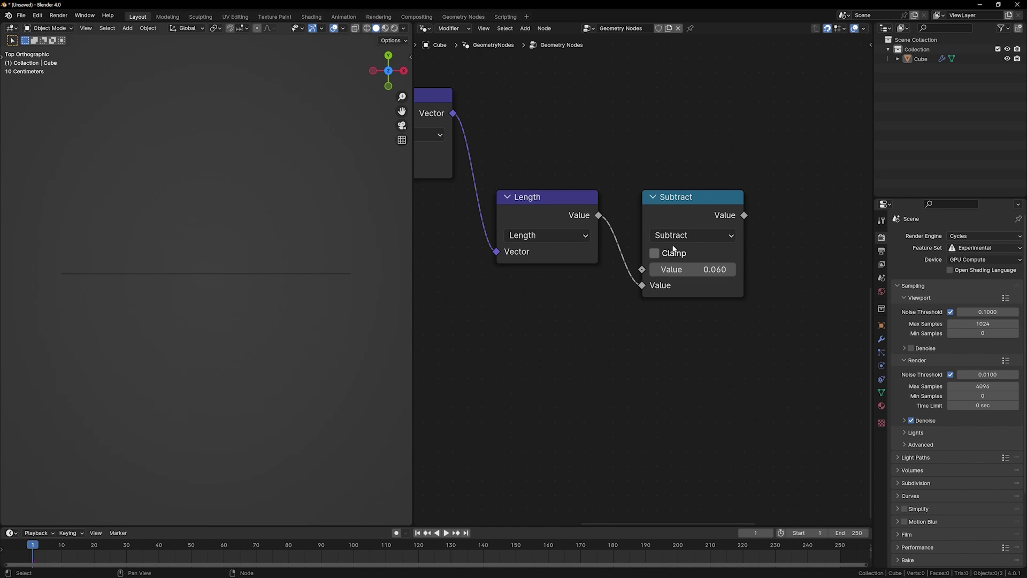
{"action": "left_click_drag", "start_coordinate": [664, 220], "coordinate": [647, 220]}
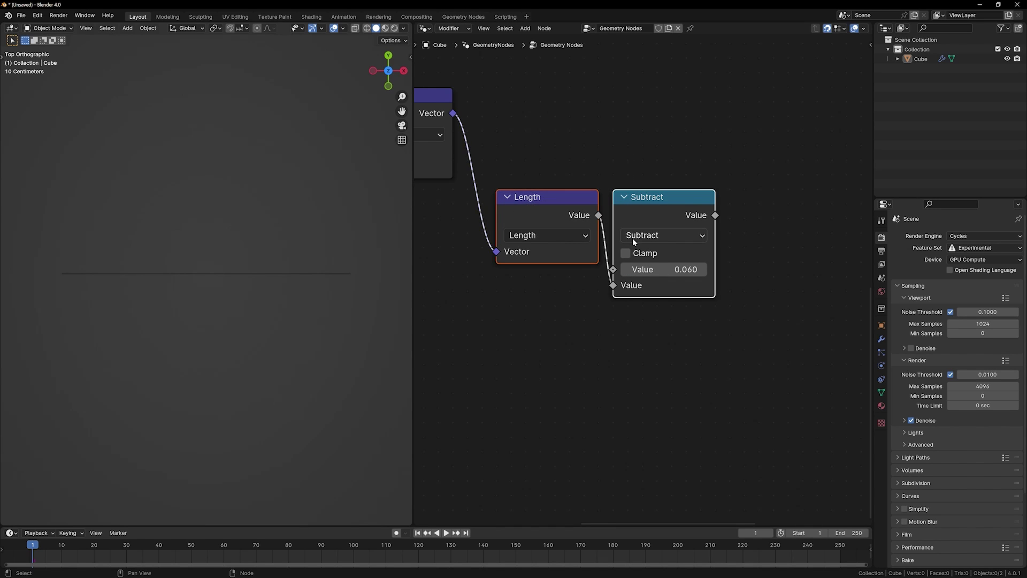
Step: Add a Normalize node fed by the vector Subtract output and place it above the Length node
{"action": "scroll", "coordinate": [633, 238], "scroll_direction": "down", "scroll_amount": 2}
{"action": "middle_click_drag", "start_coordinate": [629, 183], "coordinate": [648, 207]}
{"action": "left_click_drag", "start_coordinate": [551, 219], "coordinate": [630, 225]}
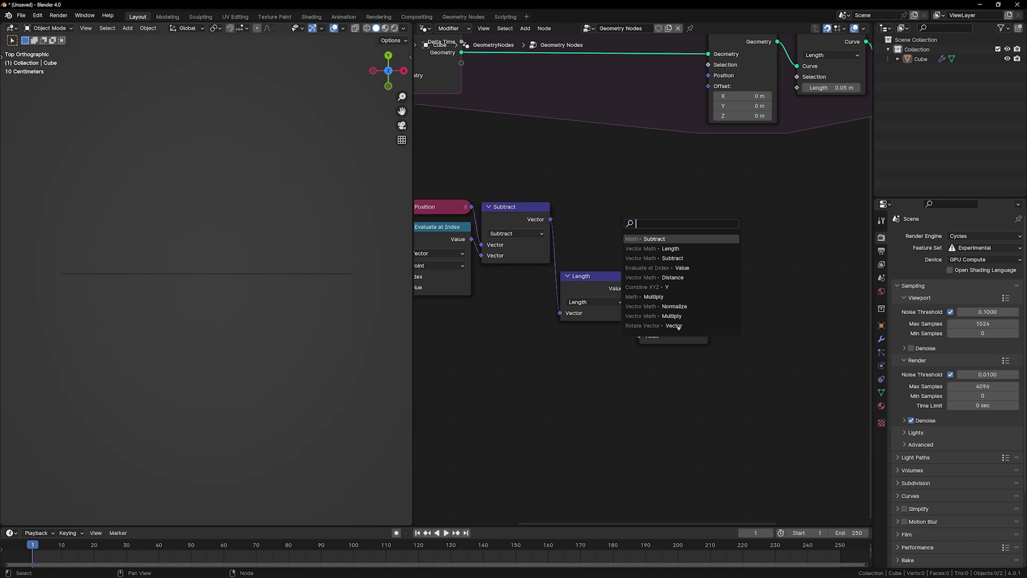
{"action": "type", "text": "norm"}
{"action": "key", "text": "Return"}
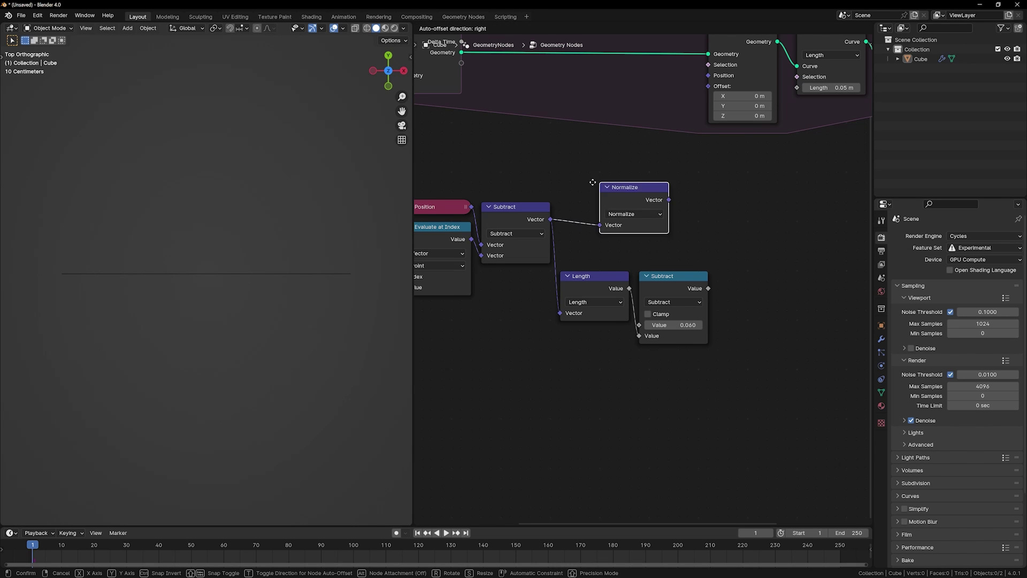
{"action": "left_click", "coordinate": [561, 209]}
Step: Scale the normalized vector by the Math Subtract value using a Scale node, and enable Clamp on that Subtract node
{"action": "left_click_drag", "start_coordinate": [629, 218], "coordinate": [690, 227]}
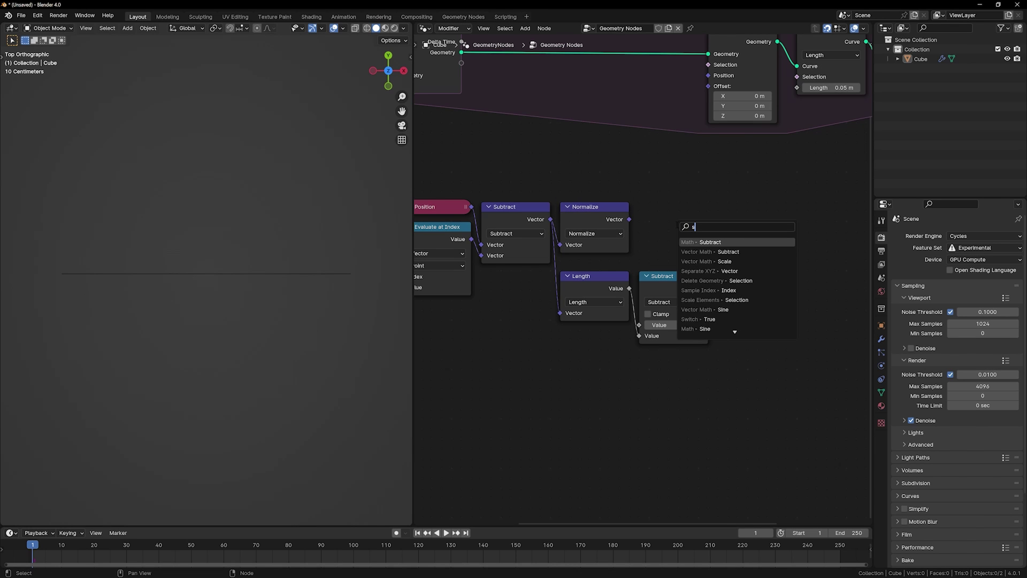
{"action": "type", "text": "sca"}
{"action": "key", "text": "Return"}
{"action": "left_click", "coordinate": [723, 266]}
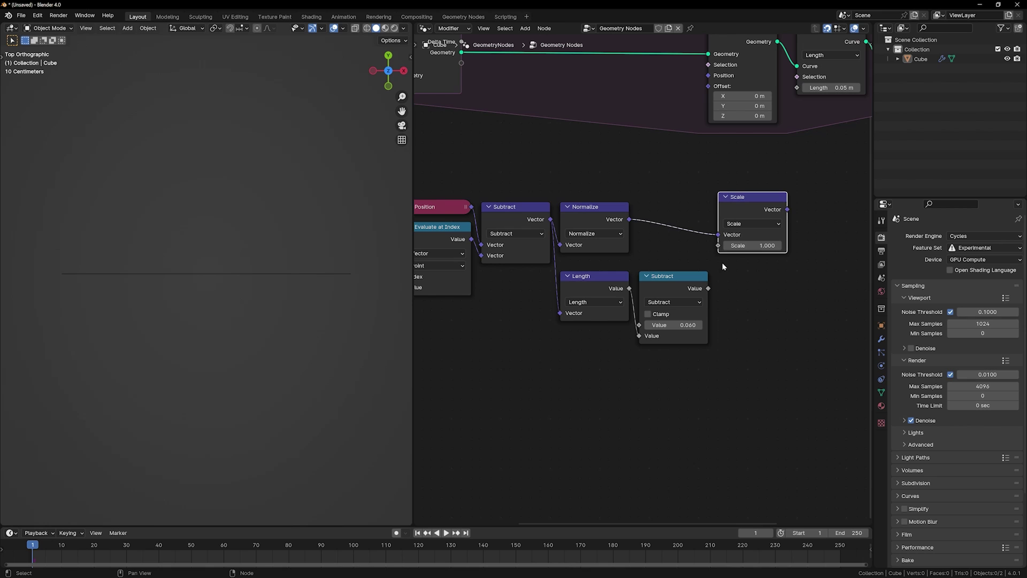
{"action": "left_click_drag", "start_coordinate": [709, 289], "coordinate": [718, 245]}
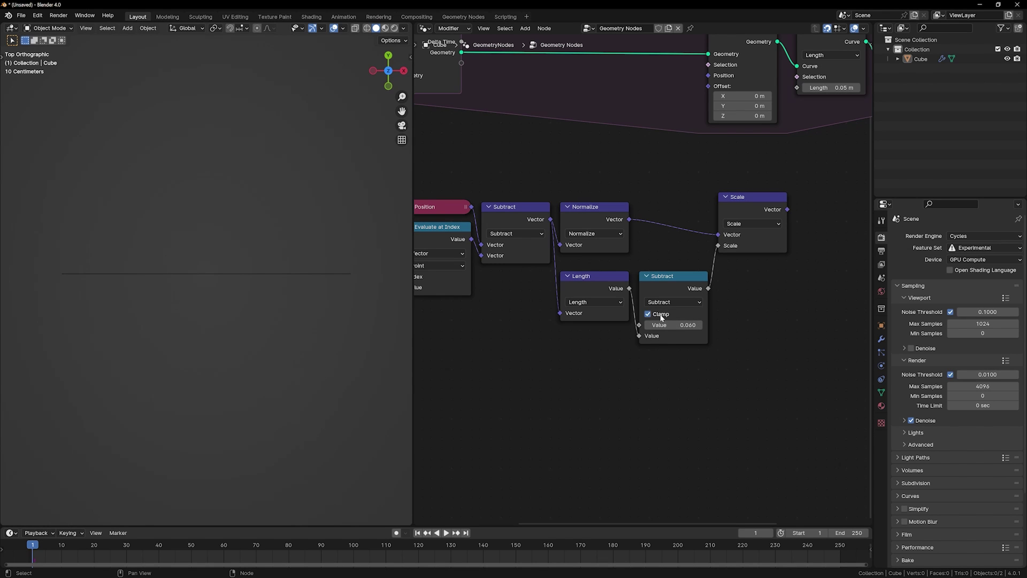
Step: Shift the whole group of nearest-neighbour nodes back to free space below Set Position
{"action": "scroll", "coordinate": [644, 315], "scroll_direction": "down", "scroll_amount": 3}
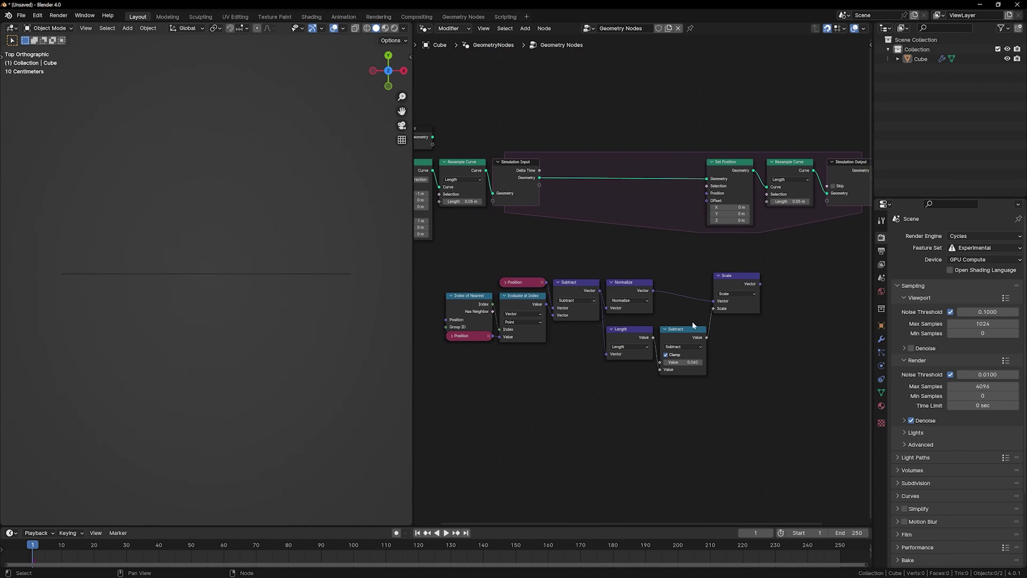
{"action": "left_click_drag", "start_coordinate": [464, 274], "coordinate": [748, 394]}
{"action": "key", "text": "g"}
{"action": "left_click", "coordinate": [621, 393]}
Step: Duplicate the Scale node in series after the first and connect its Vector output to the Offset of Set Position
{"action": "left_click", "coordinate": [617, 294]}
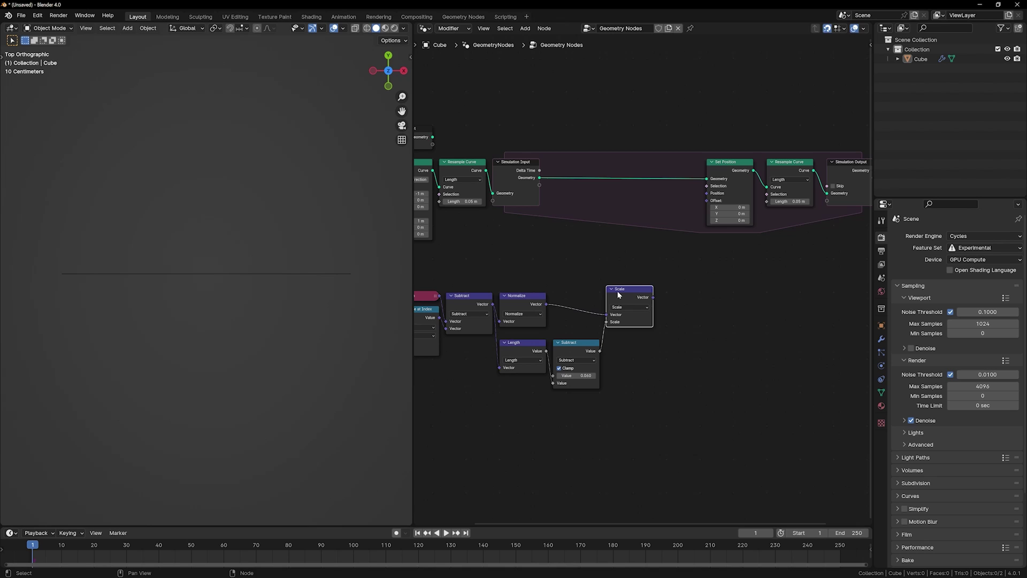
{"action": "key", "text": "shift+d"}
{"action": "left_click", "coordinate": [674, 290]}
{"action": "left_click_drag", "start_coordinate": [653, 297], "coordinate": [706, 201]}
{"action": "middle_click_drag", "start_coordinate": [637, 244], "coordinate": [597, 277]}
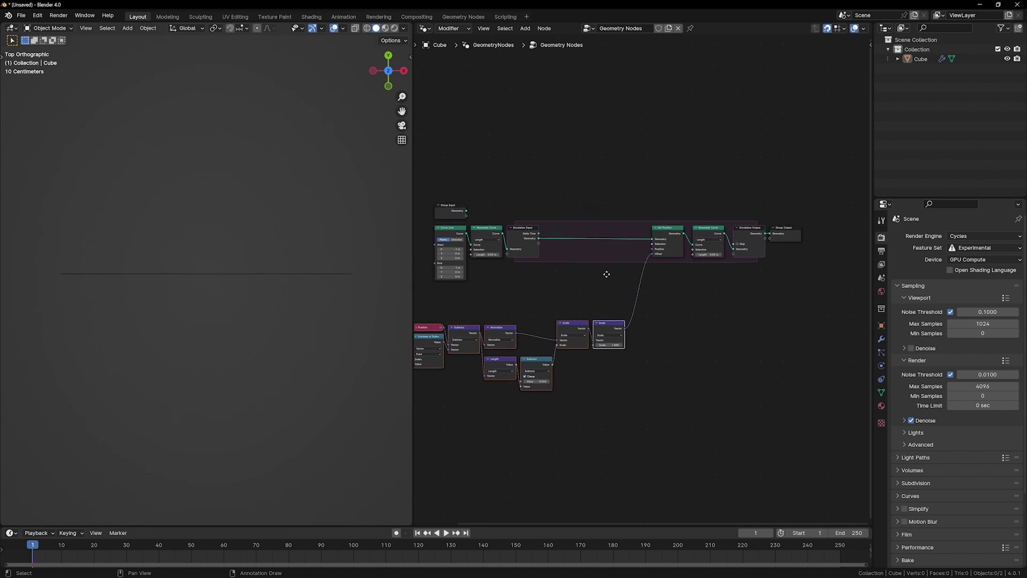
Step: Add a Repeat zone inside the simulation and route the Simulation Input geometry through Repeat Input into Set Position
{"action": "scroll", "coordinate": [630, 265], "scroll_direction": "up", "scroll_amount": 4}
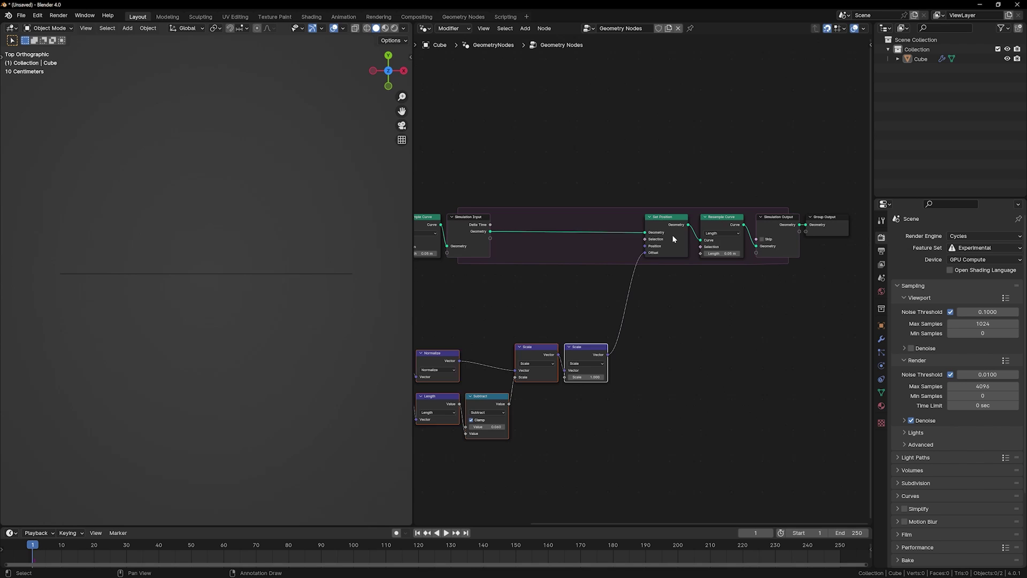
{"action": "left_click_drag", "start_coordinate": [673, 236], "coordinate": [648, 235]}
{"action": "key", "text": "shift+a"}
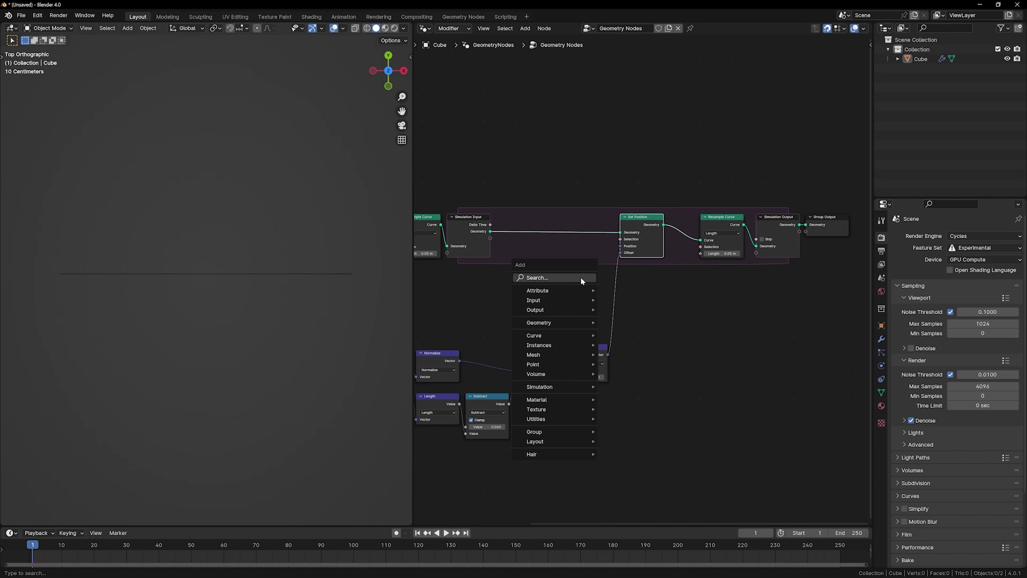
{"action": "type", "text": "repeat"}
{"action": "key", "text": "Return"}
{"action": "left_click", "coordinate": [543, 230]}
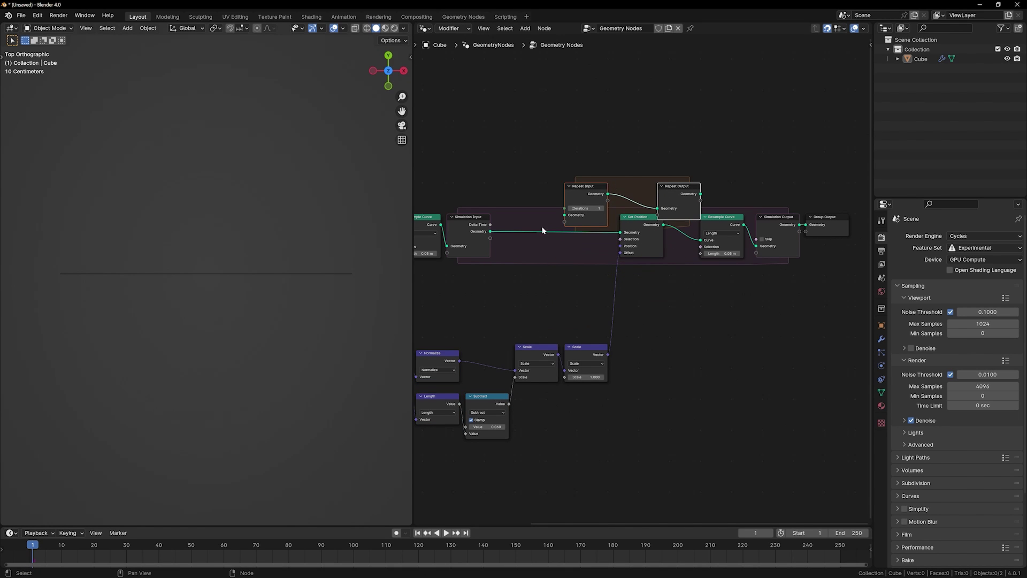
{"action": "left_click_drag", "start_coordinate": [490, 231], "coordinate": [620, 232]}
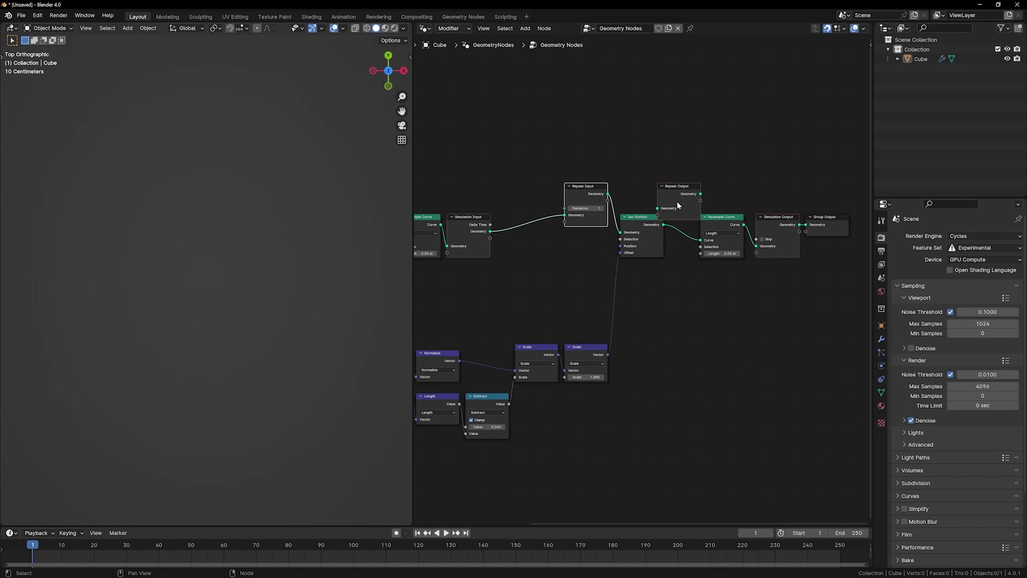
Step: Wire Repeat Output between Set Position and Resample Curve, and align the repeat zone nodes in the simulation row
{"action": "left_click_drag", "start_coordinate": [677, 198], "coordinate": [756, 227]}
{"action": "right_click_drag", "start_coordinate": [720, 230], "coordinate": [719, 241], "text": "ctrl"}
{"action": "left_click_drag", "start_coordinate": [706, 225], "coordinate": [737, 240]}
{"action": "left_click_drag", "start_coordinate": [752, 223], "coordinate": [721, 222]}
{"action": "left_click_drag", "start_coordinate": [570, 202], "coordinate": [661, 233]}
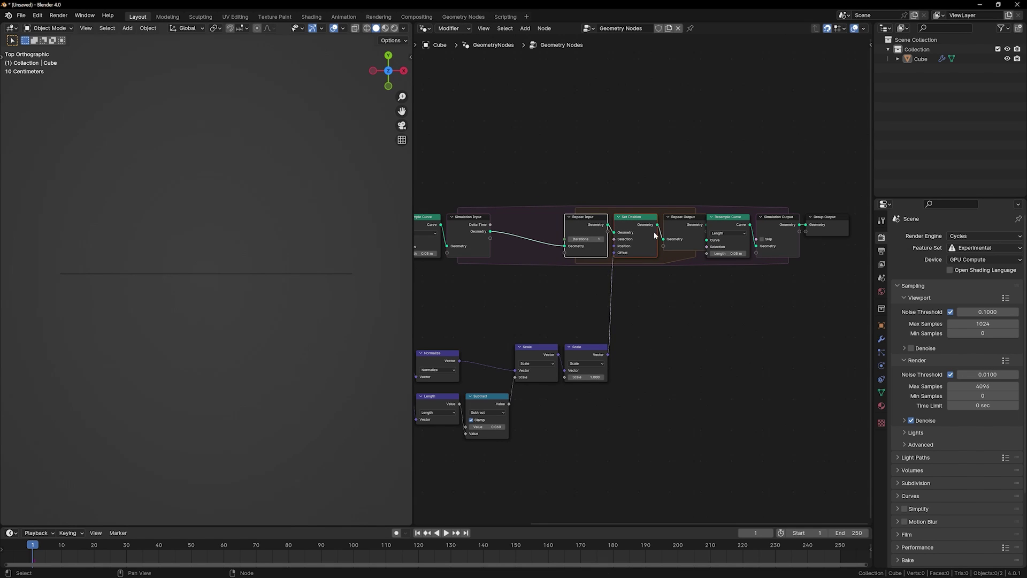
Step: Set the Repeat zone's iterations to 10 and play the simulation briefly, returning to frame 1
{"action": "middle_click_drag", "start_coordinate": [655, 235], "coordinate": [719, 207]}
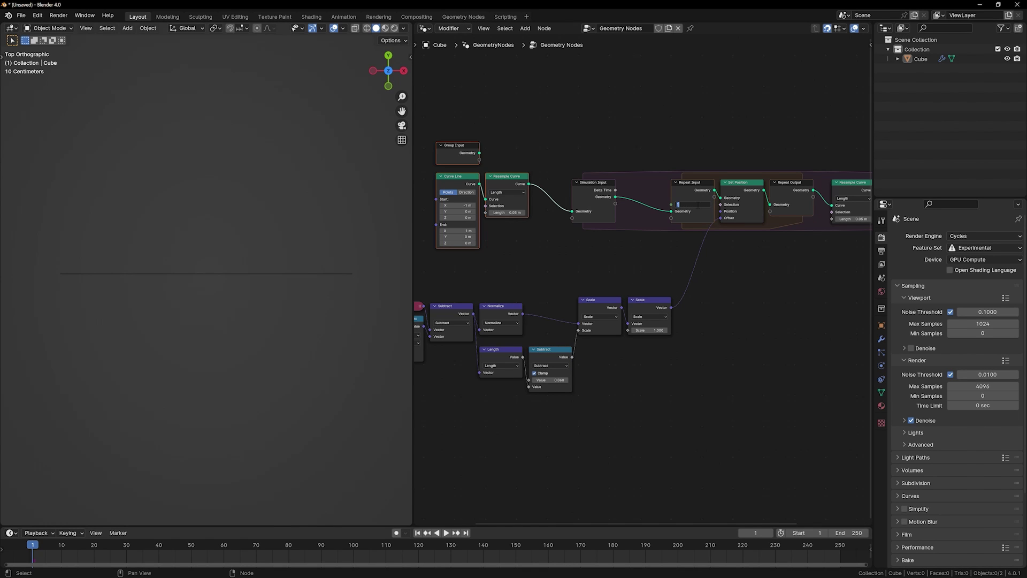
{"action": "key", "text": "Return"}
{"action": "scroll", "coordinate": [198, 291], "scroll_direction": "down", "scroll_amount": 4}
{"action": "key", "text": "space"}
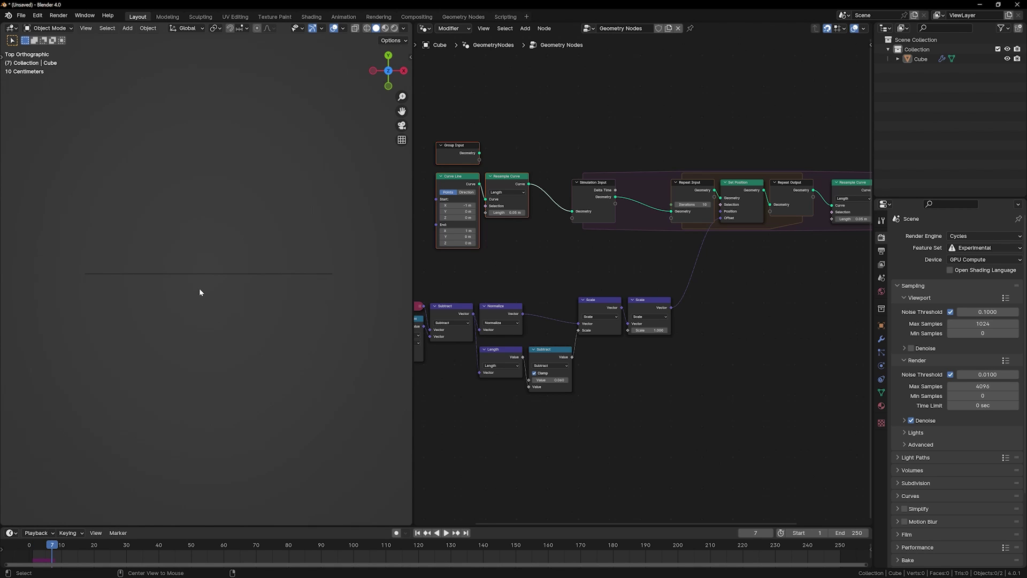
{"action": "key", "text": "Escape"}
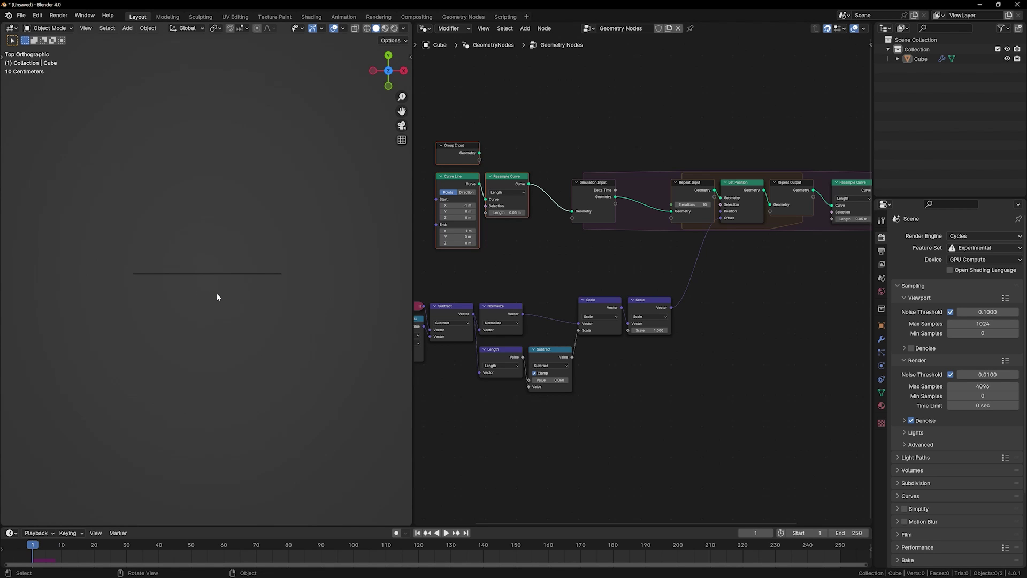
Step: Move Curve Line and Resample Curve away from the simulation zone and place Group Input well above them
{"action": "middle_click_drag", "start_coordinate": [498, 264], "coordinate": [594, 283]}
{"action": "left_click_drag", "start_coordinate": [515, 204], "coordinate": [594, 235]}
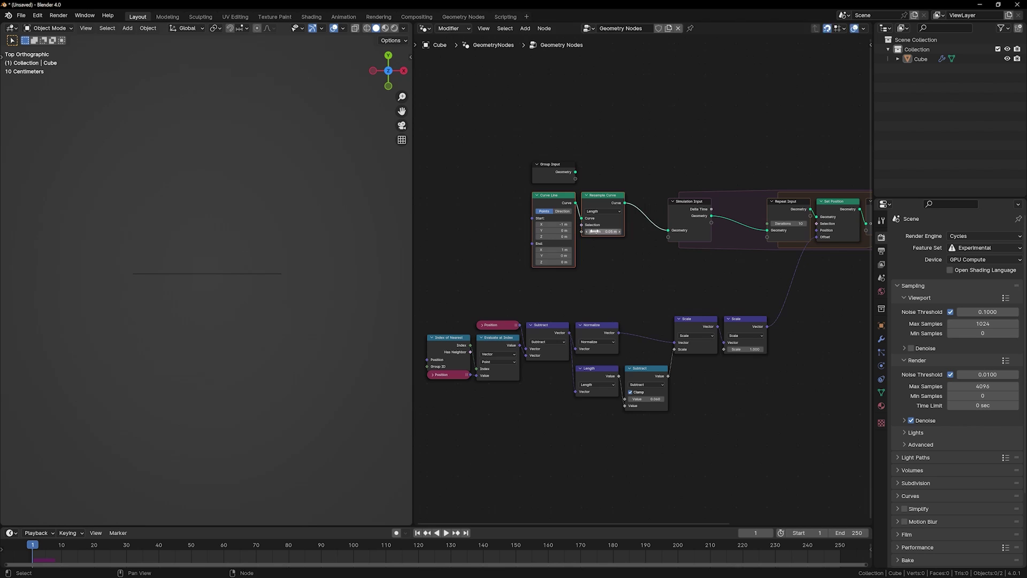
{"action": "key", "text": "g"}
{"action": "left_click", "coordinate": [506, 230]}
{"action": "left_click_drag", "start_coordinate": [563, 175], "coordinate": [582, 119]}
Step: Insert a Set Position node between the first Resample Curve and Simulation Input
{"action": "key", "text": "shift+a"}
{"action": "type", "text": "set po"}
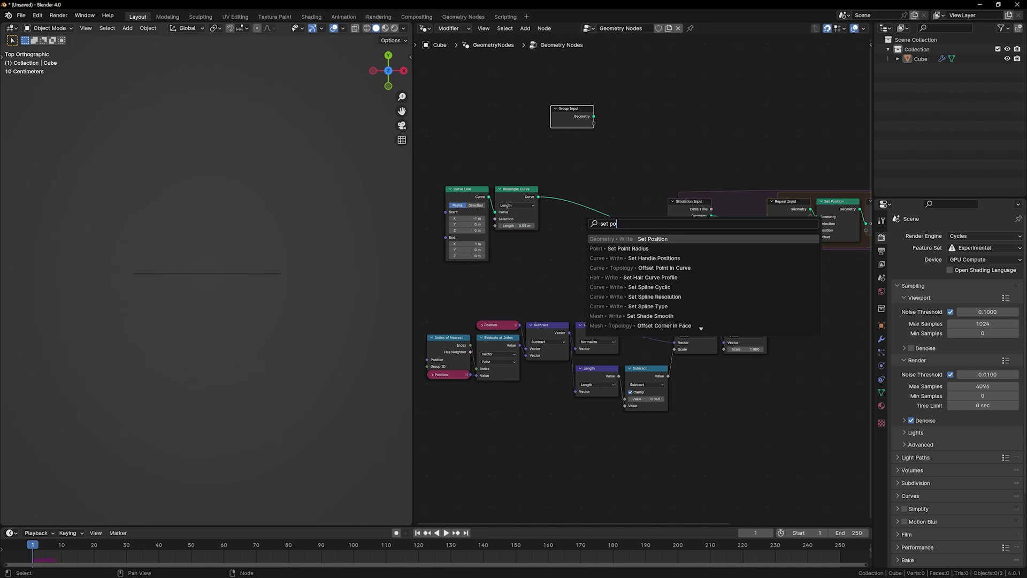
{"action": "key", "text": "Return"}
{"action": "left_click", "coordinate": [596, 199]}
Step: Add a Noise Texture node below the Curve Line node
{"action": "key", "text": "shift+a"}
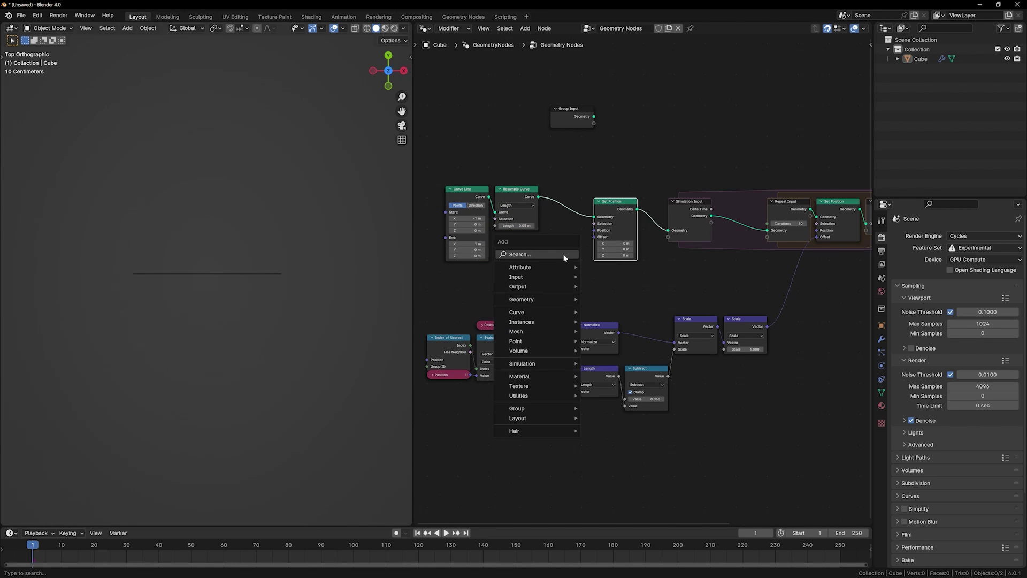
{"action": "type", "text": "noise"}
{"action": "key", "text": "Return"}
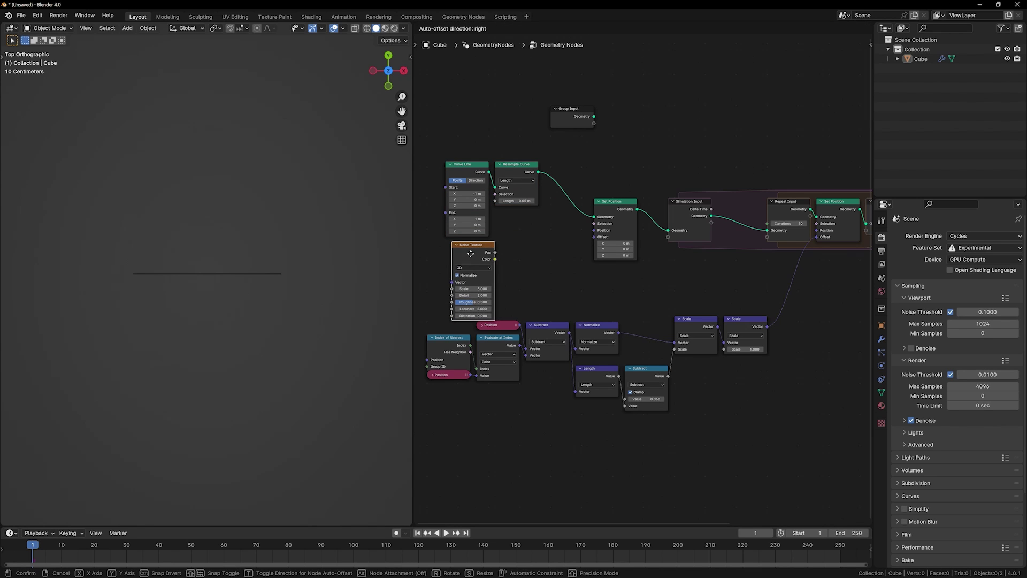
{"action": "left_click", "coordinate": [464, 255]}
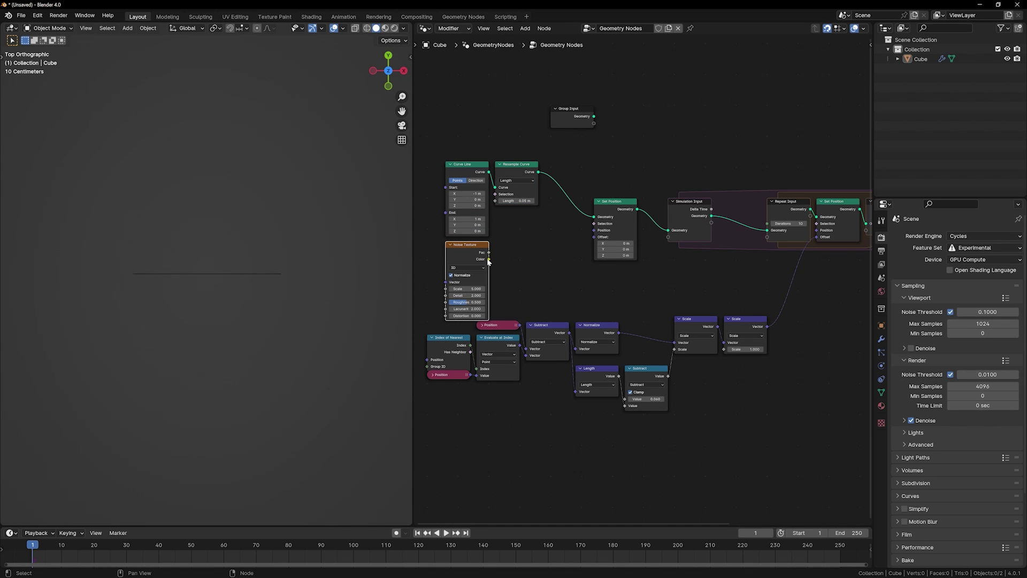
Step: Add a vector Multiply node fed by the noise Color output, with X and Y factors of 1 and Z at 0
{"action": "left_click_drag", "start_coordinate": [488, 261], "coordinate": [519, 257]}
{"action": "type", "text": "mu"}
{"action": "key", "text": "Return"}
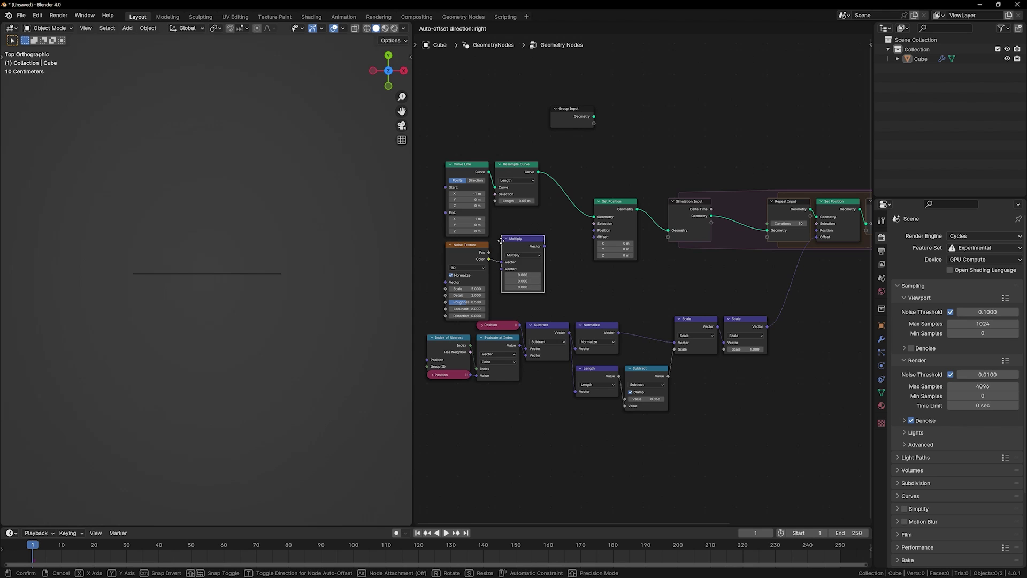
{"action": "left_click", "coordinate": [494, 247]}
{"action": "left_click", "coordinate": [518, 281]}
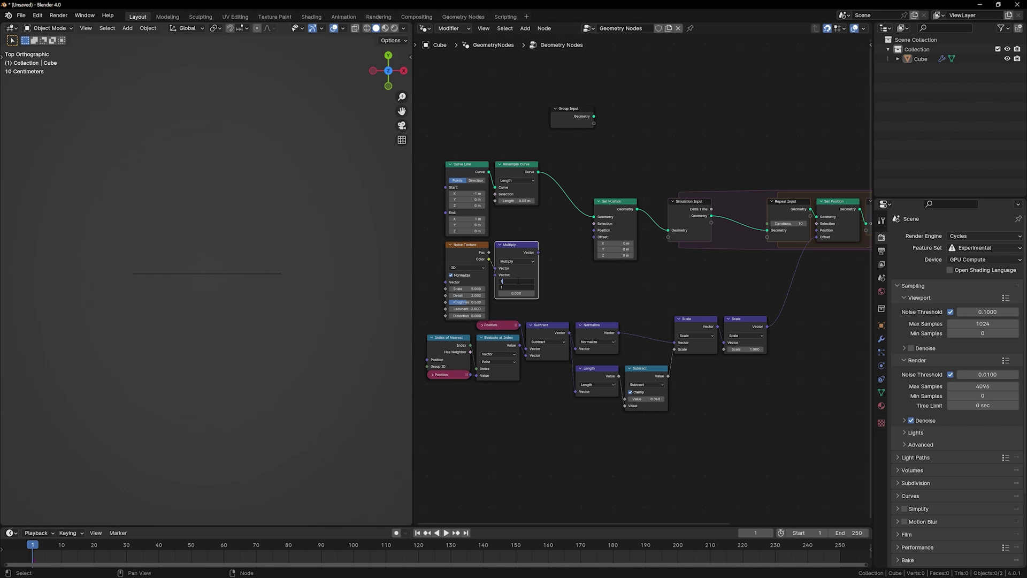
{"action": "type", "text": "1"}
{"action": "key", "text": "Return"}
Step: Reposition the Noise Texture and Multiply nodes, and connect Multiply to the Offset of the new Set Position
{"action": "scroll", "coordinate": [536, 311], "scroll_direction": "up", "scroll_amount": 3}
{"action": "middle_click_drag", "start_coordinate": [536, 310], "coordinate": [641, 334]}
{"action": "left_click_drag", "start_coordinate": [858, 493], "coordinate": [586, 423]}
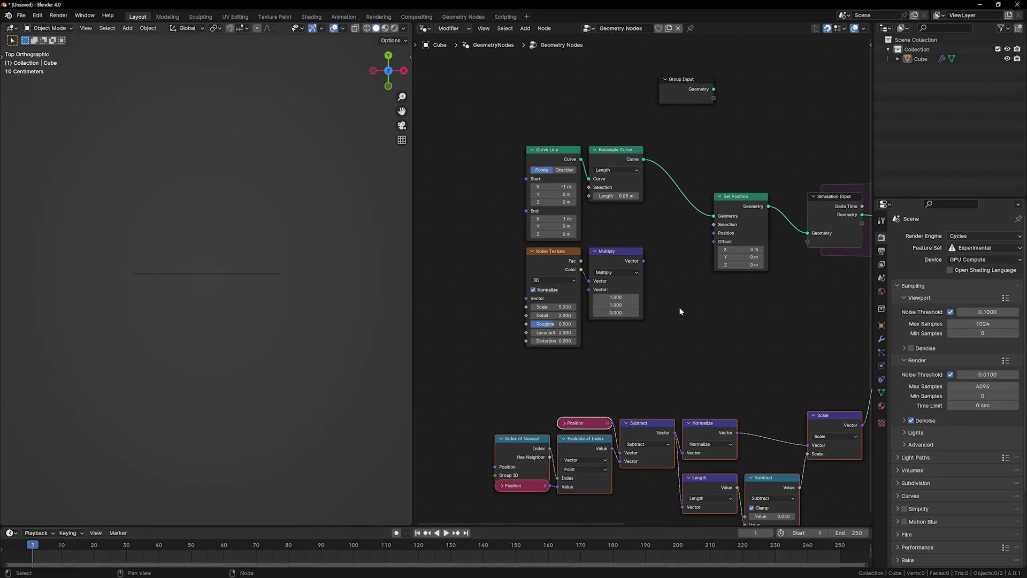
{"action": "scroll", "coordinate": [680, 312], "scroll_direction": "up", "scroll_amount": 3}
{"action": "left_click_drag", "start_coordinate": [675, 332], "coordinate": [557, 301]}
{"action": "key", "text": "g"}
{"action": "left_click", "coordinate": [565, 299]}
{"action": "left_click_drag", "start_coordinate": [603, 256], "coordinate": [733, 232]}
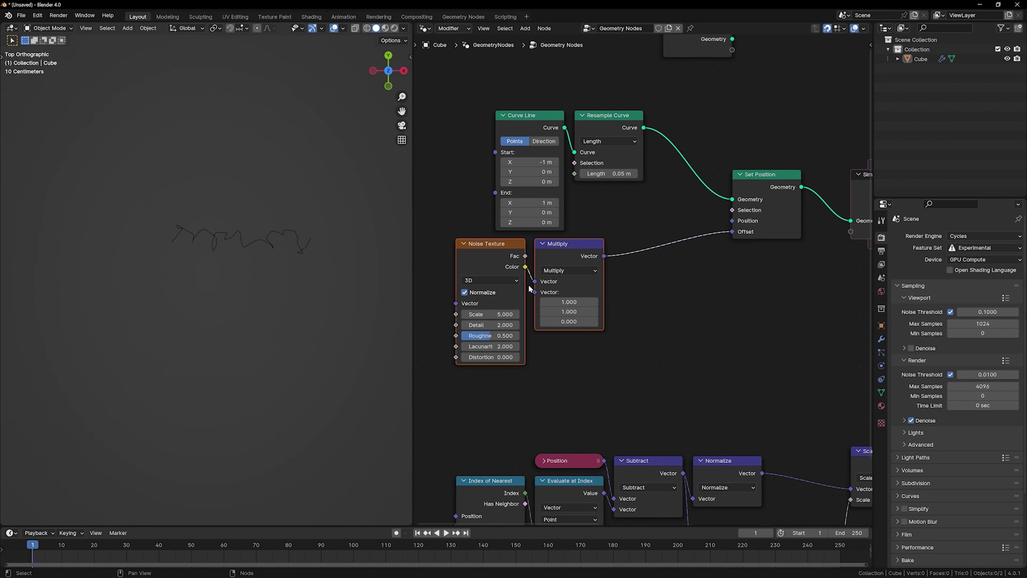
Step: Turn off Normalize on the Noise Texture and set the Multiply node's X and Y factors to 0.01
{"action": "left_click", "coordinate": [464, 293]}
{"action": "left_click_drag", "start_coordinate": [560, 303], "coordinate": [508, 312]}
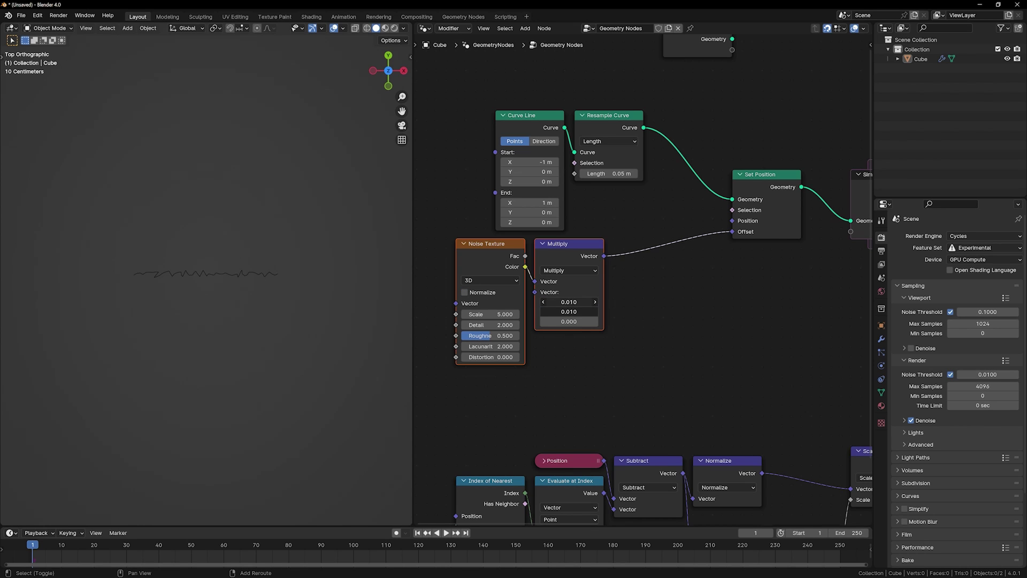
Step: Set the factor of the Scale node feeding the repeat zone's Set Position offset to 0.15
{"action": "scroll", "coordinate": [742, 357], "scroll_direction": "down", "scroll_amount": 7}
{"action": "middle_click_drag", "start_coordinate": [744, 356], "coordinate": [519, 321]}
{"action": "scroll", "coordinate": [608, 342], "scroll_direction": "up", "scroll_amount": 7}
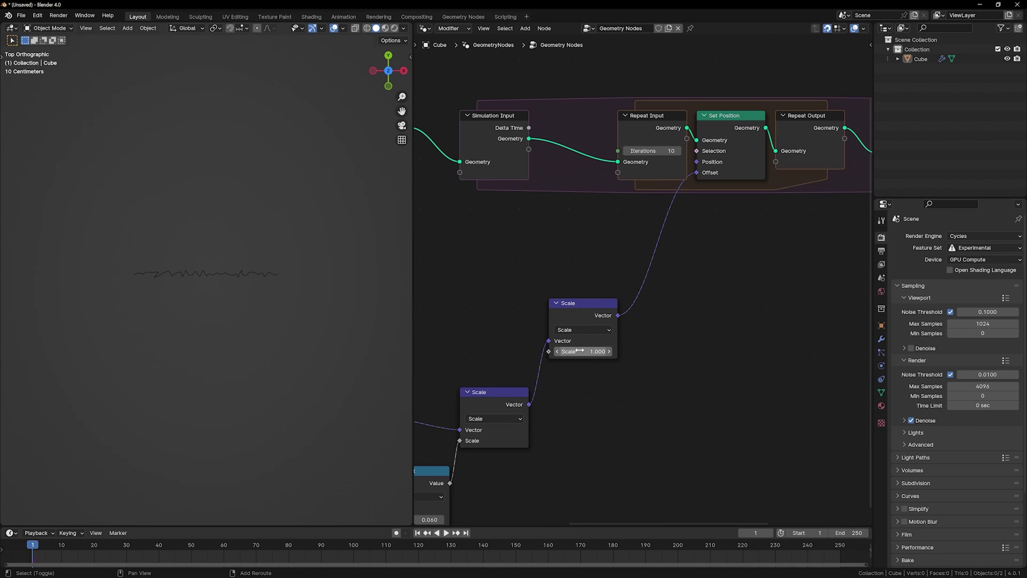
{"action": "left_click", "coordinate": [577, 352]}
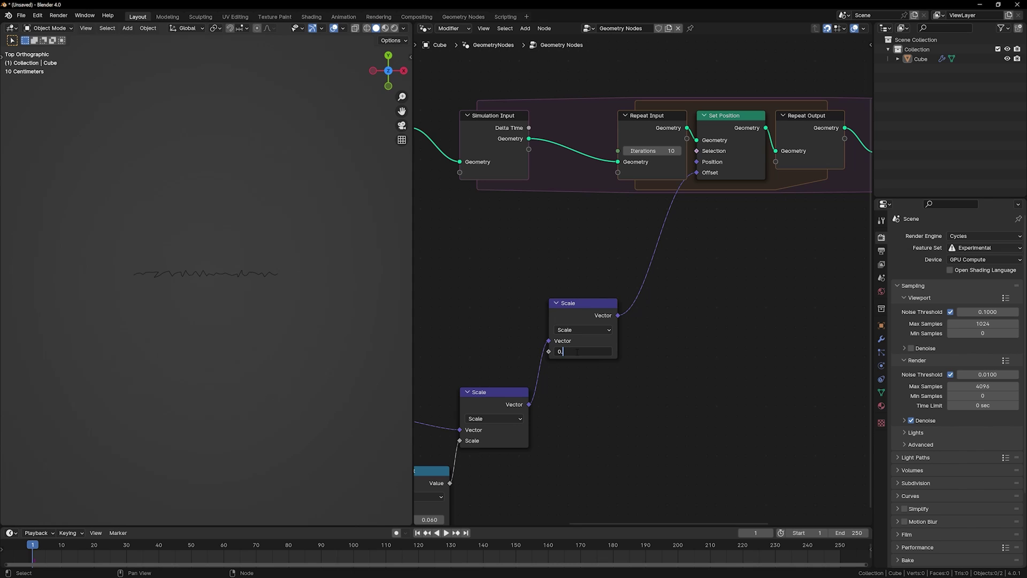
{"action": "type", "text": "0.15"}
{"action": "key", "text": "Return"}
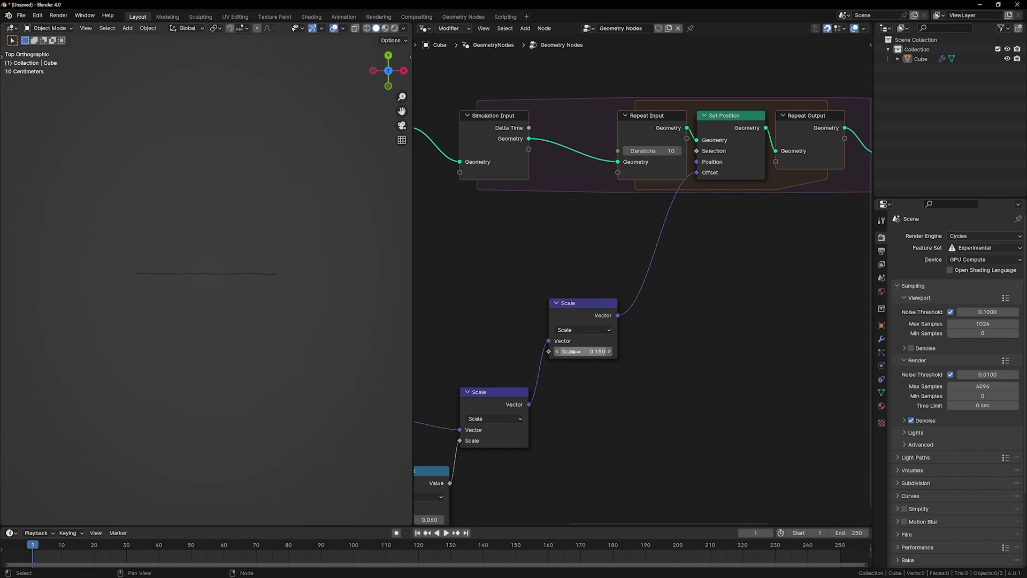
Step: Move the second Scale node down in line with the first and play the simulation
{"action": "scroll", "coordinate": [582, 348], "scroll_direction": "down", "scroll_amount": 8}
{"action": "middle_click_drag", "start_coordinate": [582, 349], "coordinate": [730, 289]}
{"action": "scroll", "coordinate": [734, 289], "scroll_direction": "down", "scroll_amount": 3}
{"action": "left_click_drag", "start_coordinate": [733, 274], "coordinate": [729, 312]}
{"action": "middle_click_drag", "start_coordinate": [765, 298], "coordinate": [617, 341]}
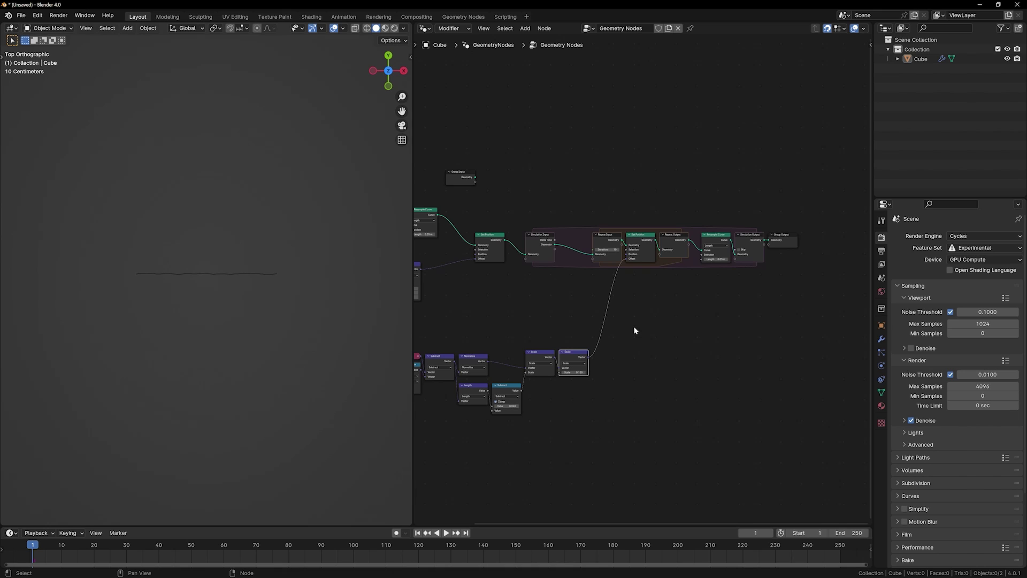
{"action": "key", "text": "space"}
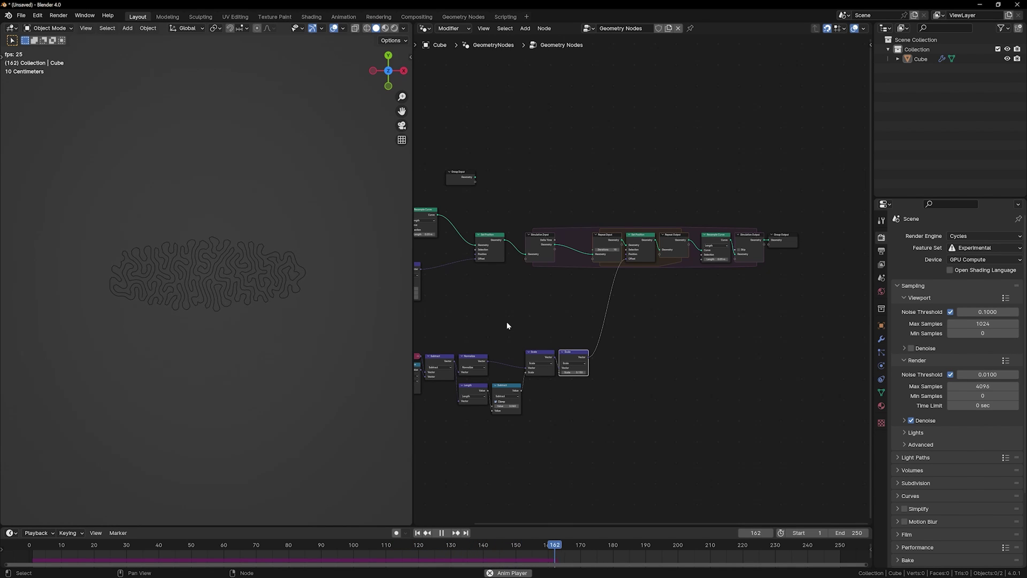
Step: Shift the Resample Curve and output nodes away from the Repeat Output and insert a Fillet Curve node before Resample Curve
{"action": "scroll", "coordinate": [195, 293], "scroll_direction": "up", "scroll_amount": 2}
{"action": "left_click_drag", "start_coordinate": [621, 238], "coordinate": [711, 277]}
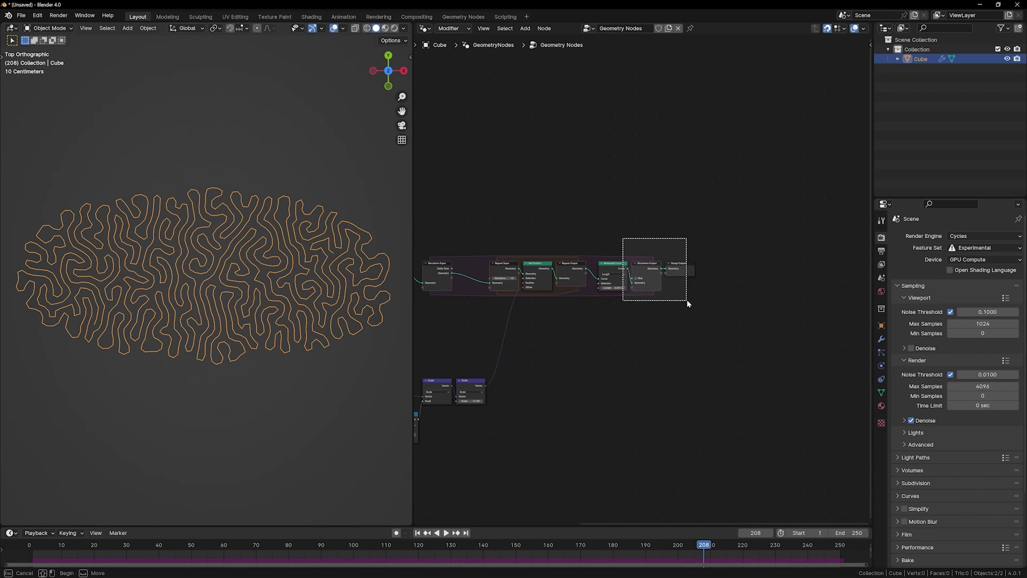
{"action": "key", "text": "shift+a"}
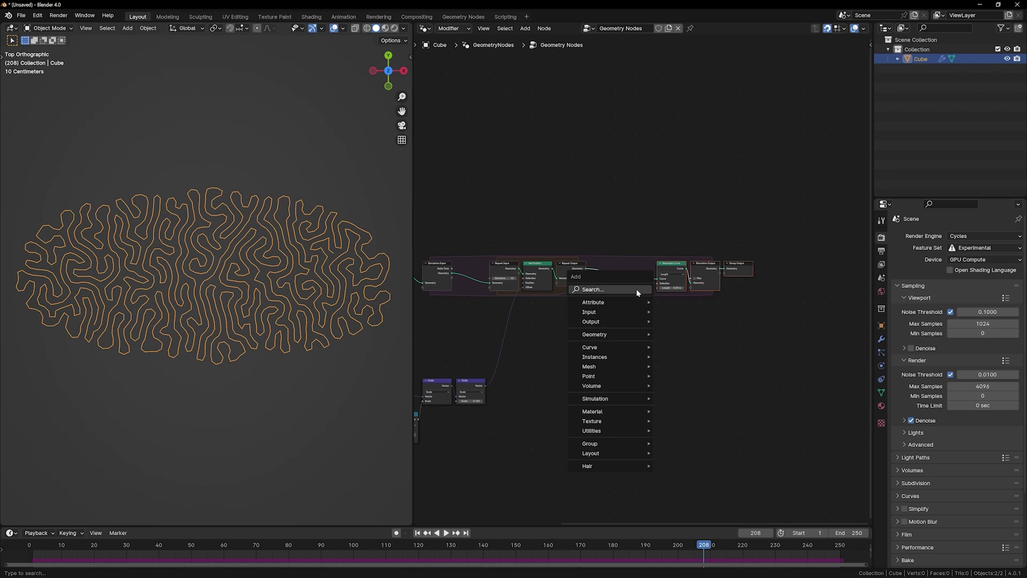
{"action": "type", "text": "fille"}
{"action": "key", "text": "Return"}
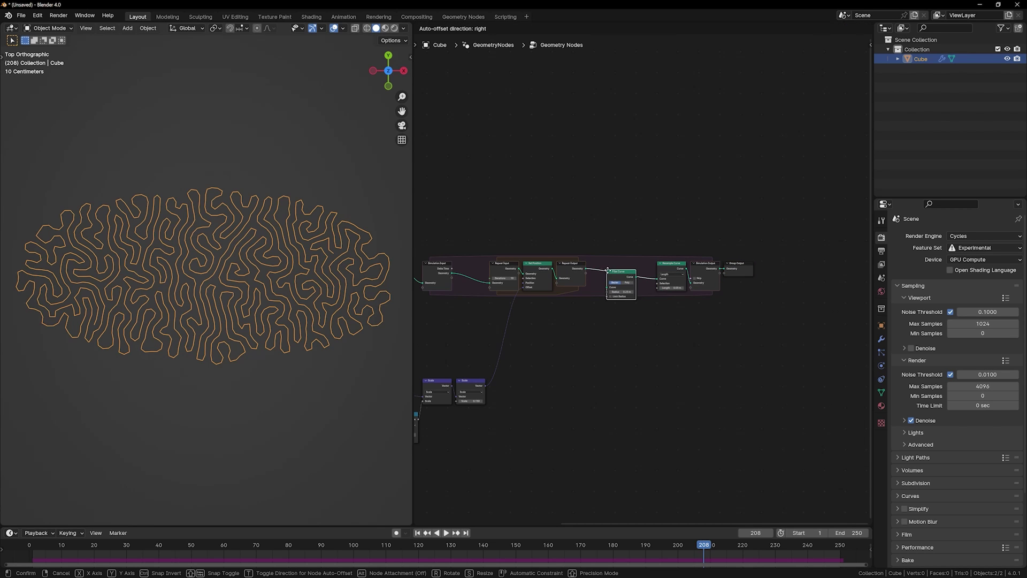
{"action": "left_click", "coordinate": [620, 273]}
Step: Switch the Fillet Curve node to Poly with Limit Radius enabled and a radius of 0.03 m
{"action": "scroll", "coordinate": [621, 268], "scroll_direction": "up", "scroll_amount": 3}
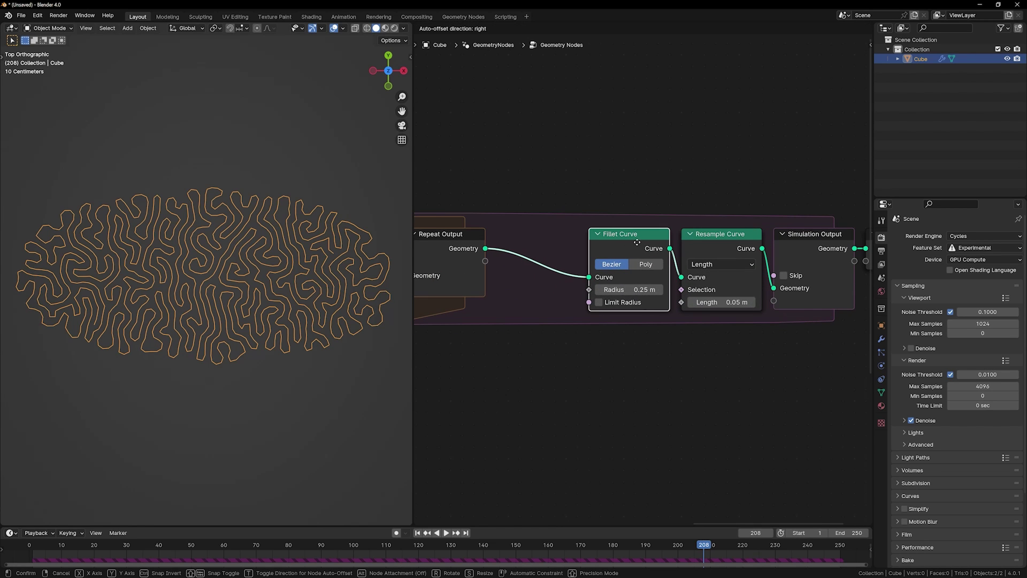
{"action": "scroll", "coordinate": [634, 276], "scroll_direction": "up", "scroll_amount": 2}
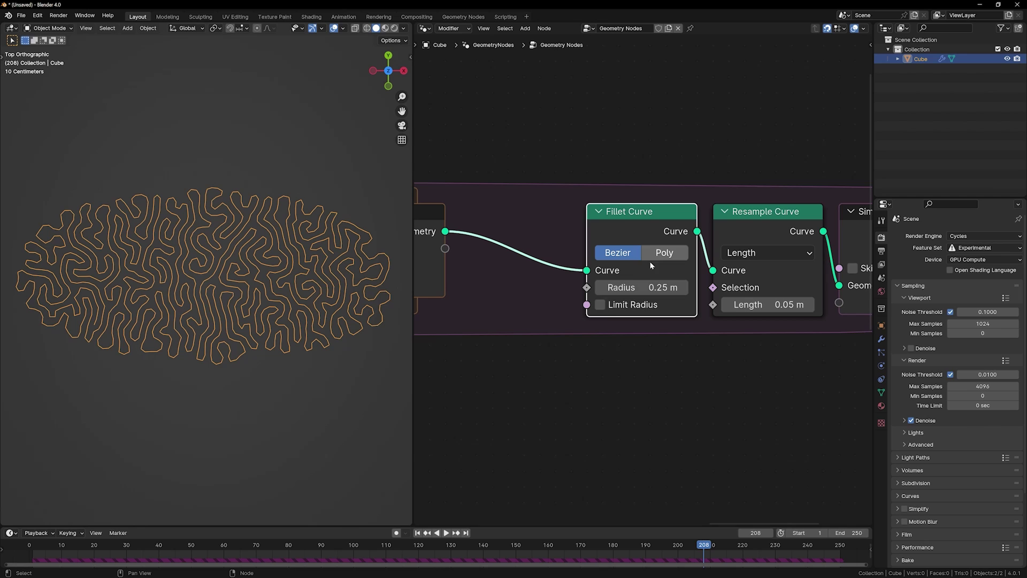
{"action": "left_click", "coordinate": [662, 254]}
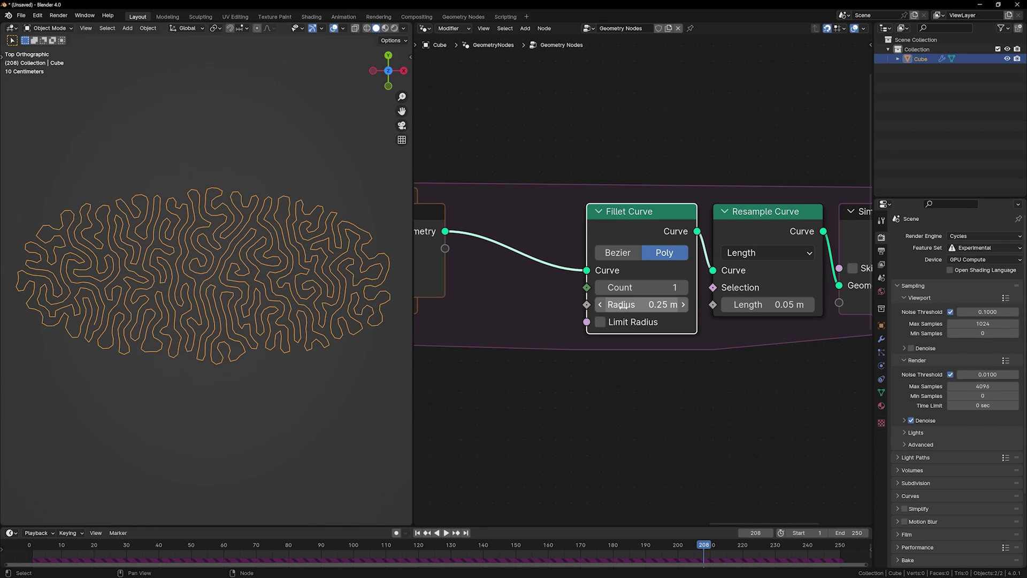
{"action": "left_click", "coordinate": [600, 322]}
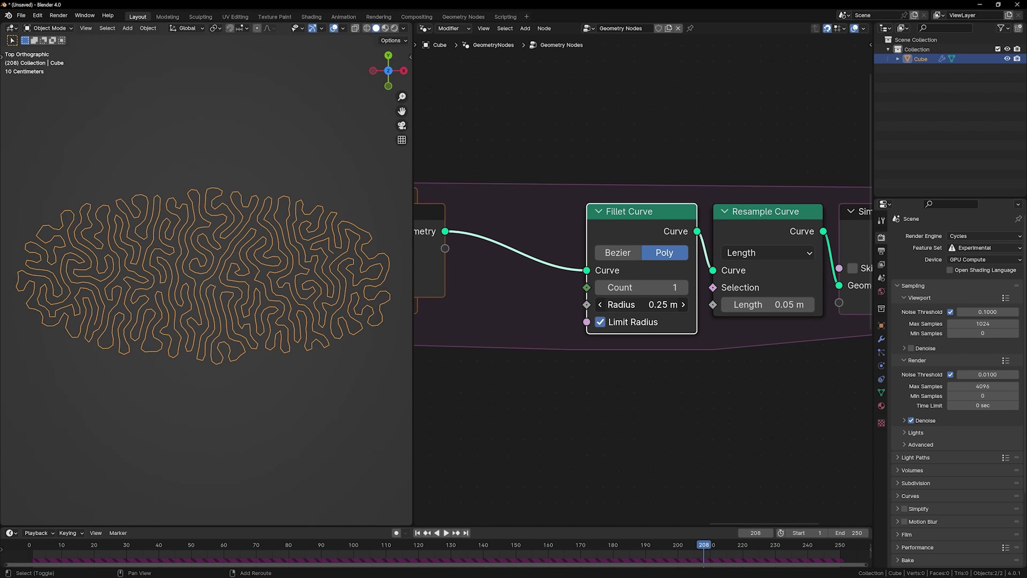
{"action": "left_click", "coordinate": [641, 305]}
{"action": "type", "text": "0.0"}
{"action": "type", "text": "3"}
{"action": "key", "text": "Return"}
Step: Play the simulation to check the filleted curve growth, stop it and return to the first frame
{"action": "key", "text": "space"}
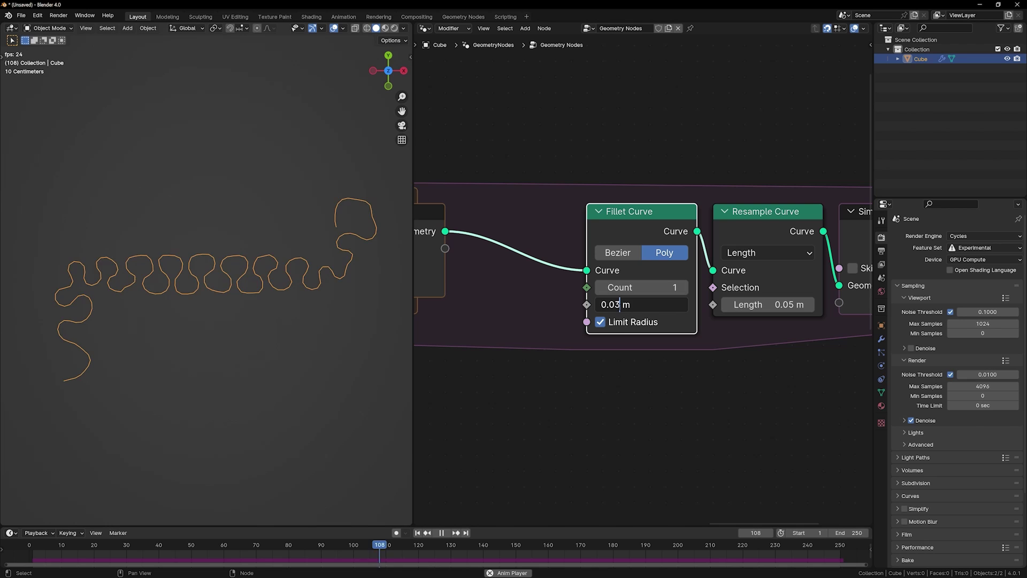
{"action": "scroll", "coordinate": [522, 334], "scroll_direction": "down", "scroll_amount": 3}
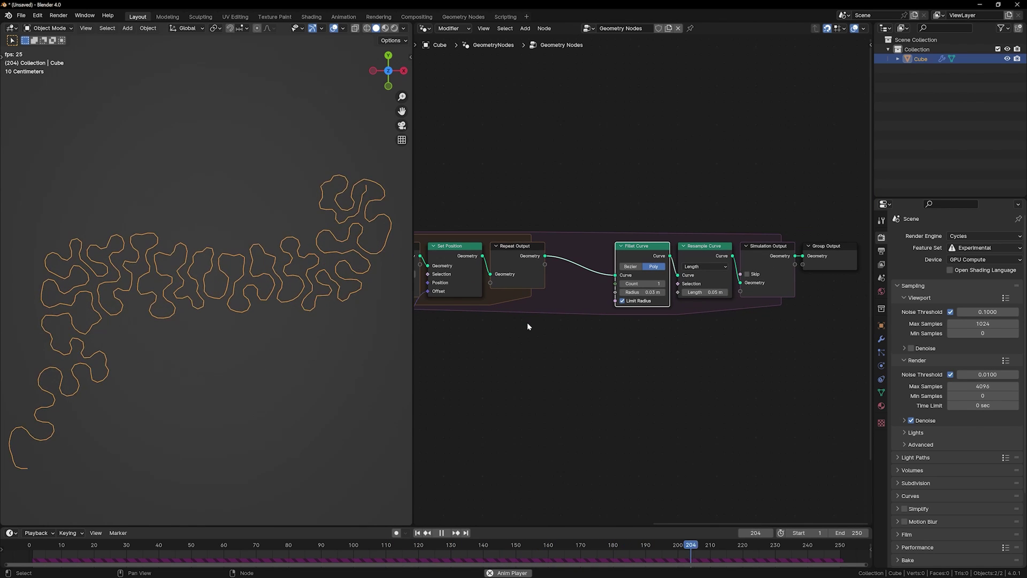
{"action": "key", "text": "space"}
{"action": "scroll", "coordinate": [526, 324], "scroll_direction": "down", "scroll_amount": 4}
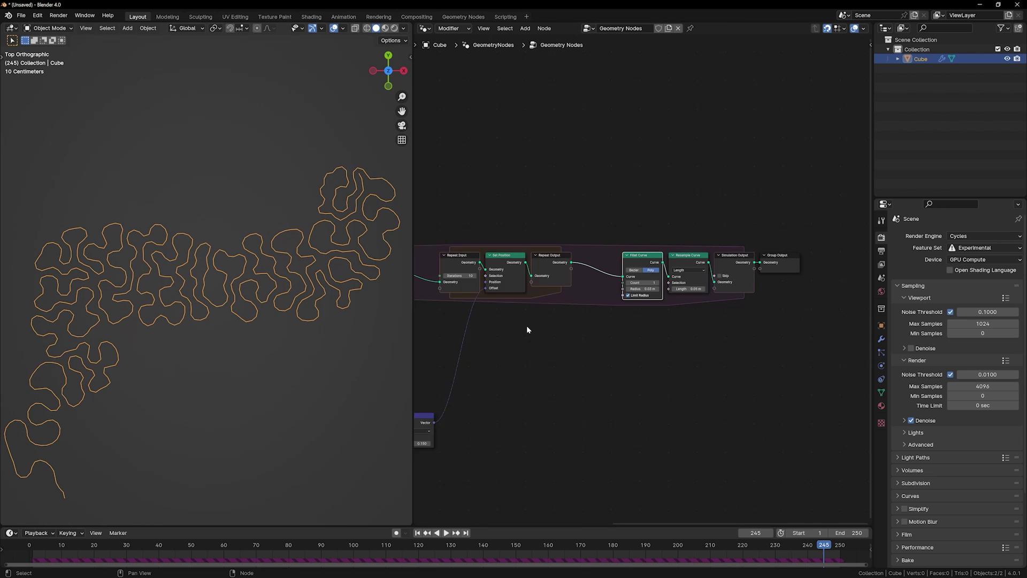
{"action": "key", "text": "shift+Left"}
{"action": "scroll", "coordinate": [529, 326], "scroll_direction": "down", "scroll_amount": 1}
{"action": "key", "text": "Home"}
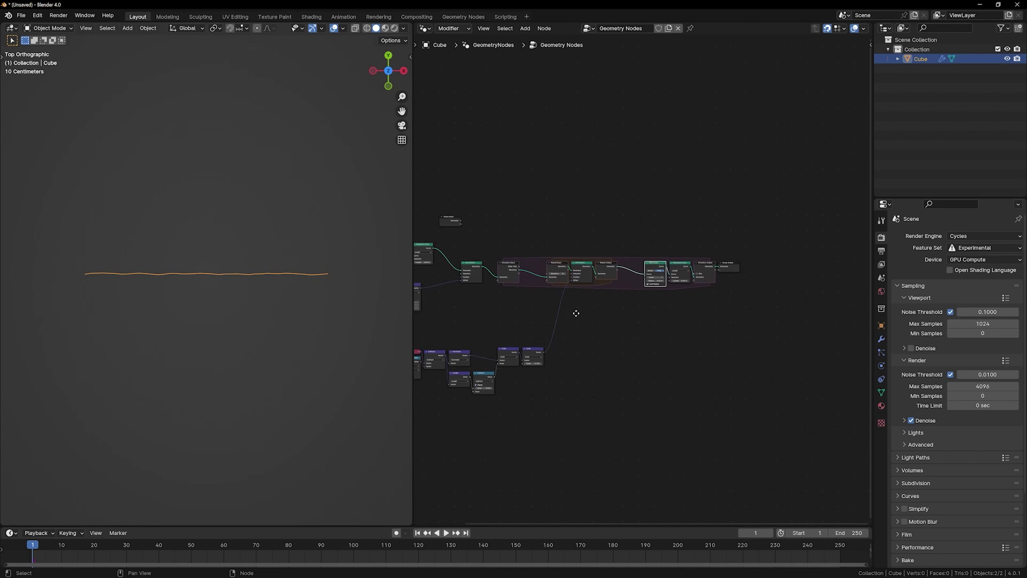
Step: Group the repeat zone with the repulsion nodes, and arrange the nodes closer together inside the new group
{"action": "left_click_drag", "start_coordinate": [626, 219], "coordinate": [712, 285]}
{"action": "key", "text": "ctrl+g"}
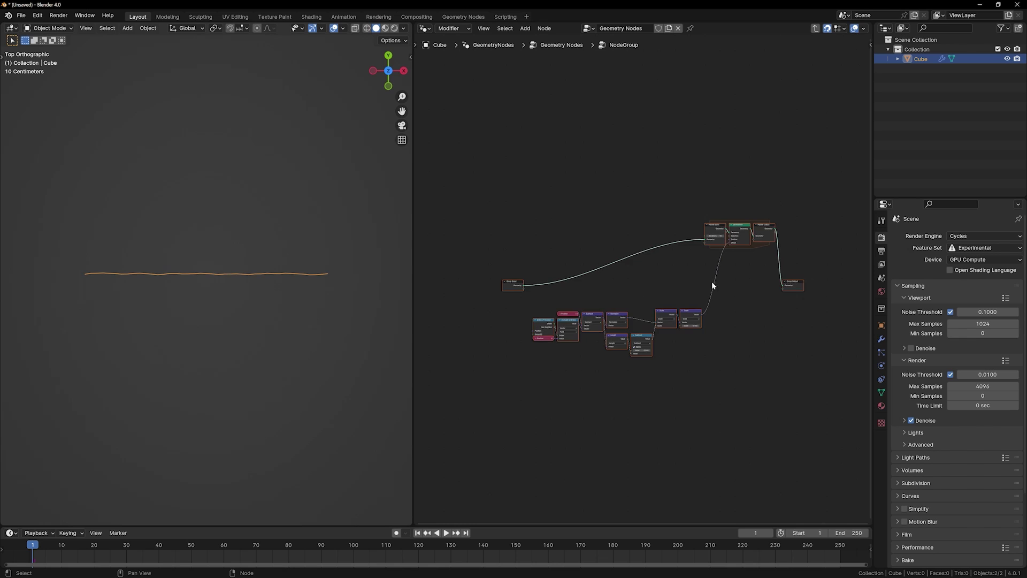
{"action": "key", "text": "g"}
{"action": "left_click_drag", "start_coordinate": [626, 239], "coordinate": [685, 221]}
{"action": "left_click_drag", "start_coordinate": [486, 301], "coordinate": [705, 376]}
{"action": "key", "text": "g"}
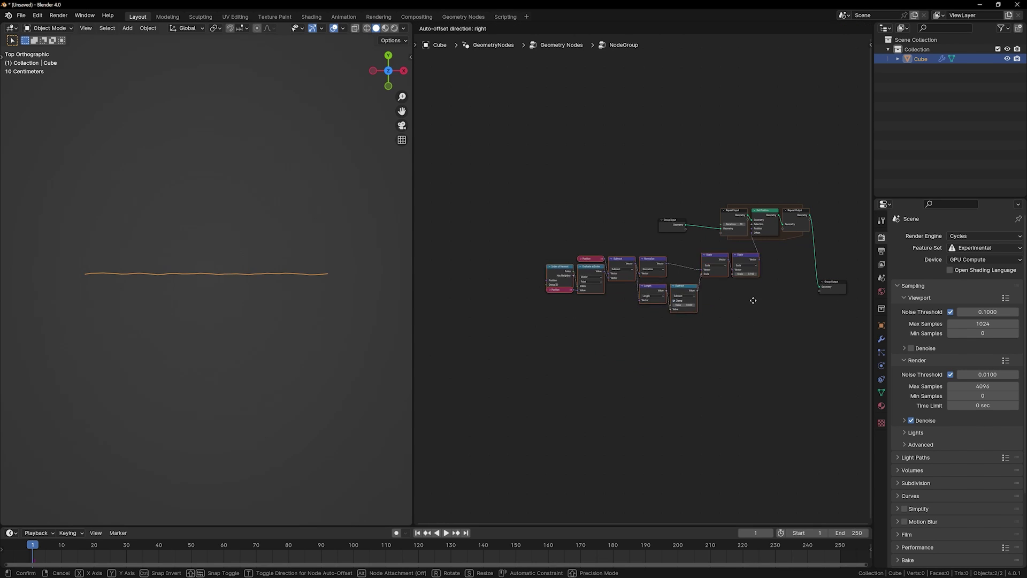
{"action": "left_click", "coordinate": [740, 296]}
{"action": "left_click_drag", "start_coordinate": [835, 282], "coordinate": [843, 214]}
Step: Expose the Repeat Input's Iterations, the Subtract node's first Value and the second Scale node's factor on the Group Input
{"action": "scroll", "coordinate": [775, 262], "scroll_direction": "up", "scroll_amount": 8}
{"action": "middle_click_drag", "start_coordinate": [775, 262], "coordinate": [626, 352]}
{"action": "scroll", "coordinate": [541, 326], "scroll_direction": "up", "scroll_amount": 6}
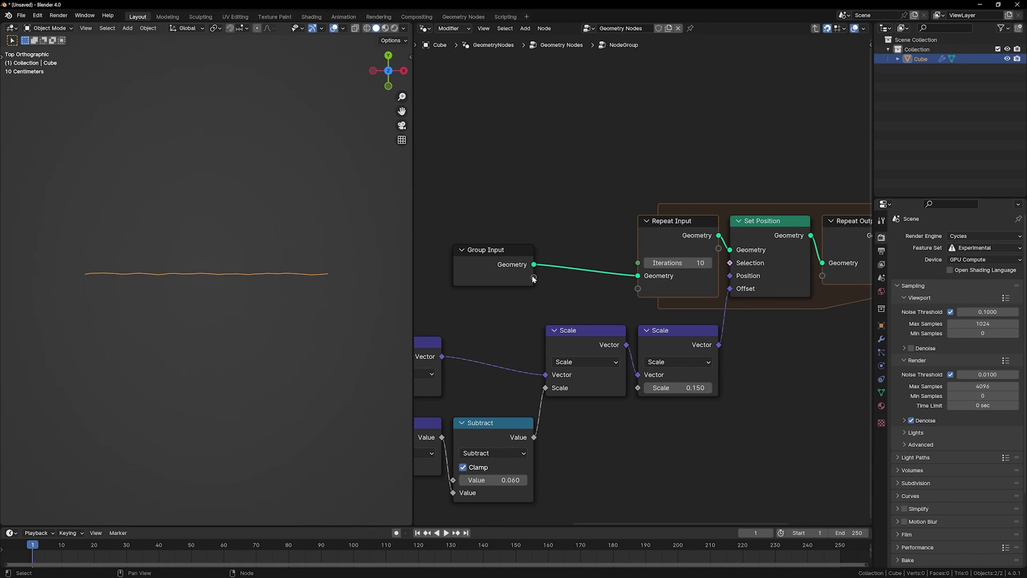
{"action": "left_click_drag", "start_coordinate": [533, 276], "coordinate": [643, 262]}
{"action": "middle_click_drag", "start_coordinate": [582, 304], "coordinate": [568, 278]}
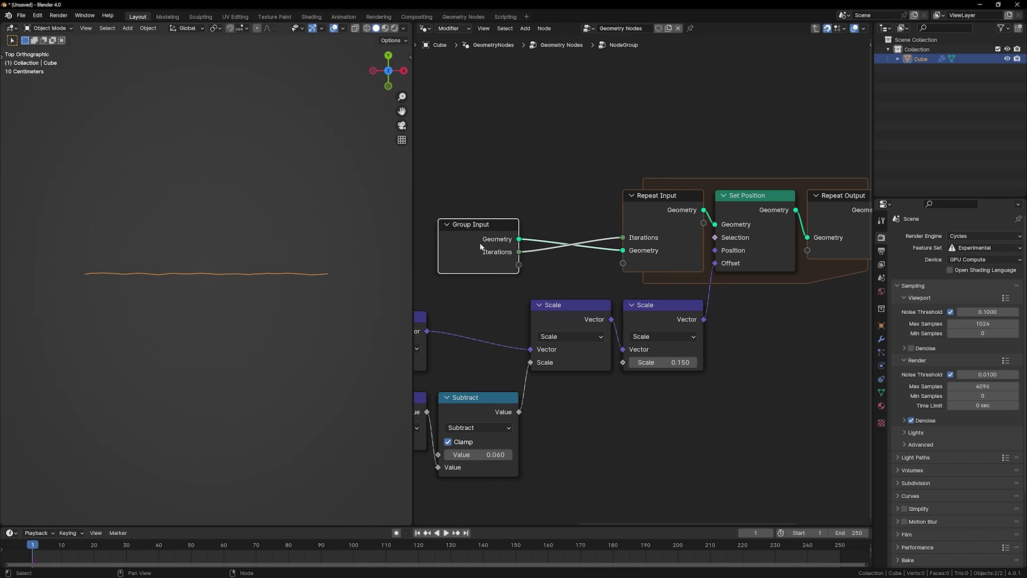
{"action": "left_click_drag", "start_coordinate": [483, 247], "coordinate": [444, 454]}
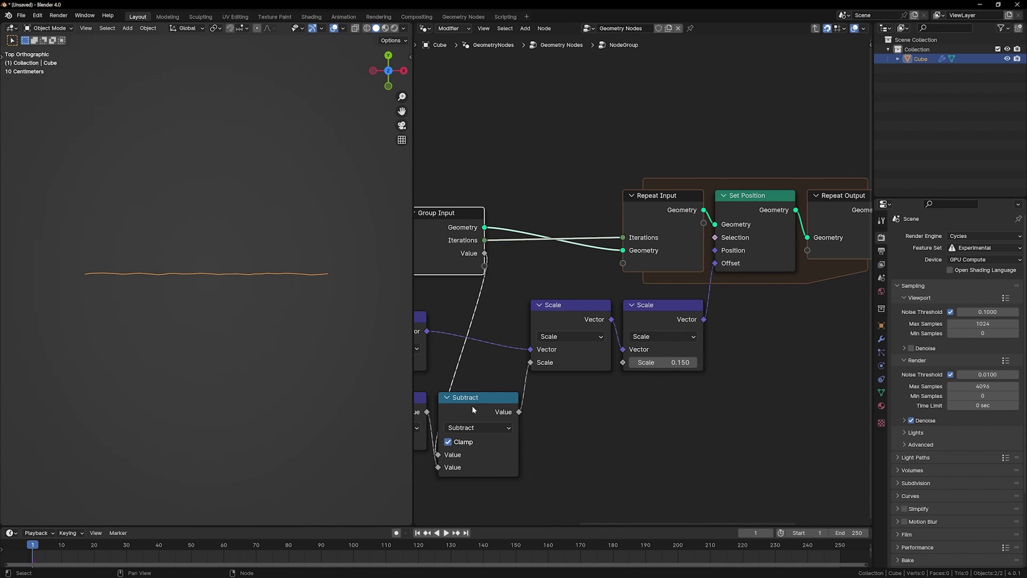
{"action": "left_click_drag", "start_coordinate": [484, 267], "coordinate": [619, 365]}
Step: Rename the node group's Value input as Radius
{"action": "key", "text": "n"}
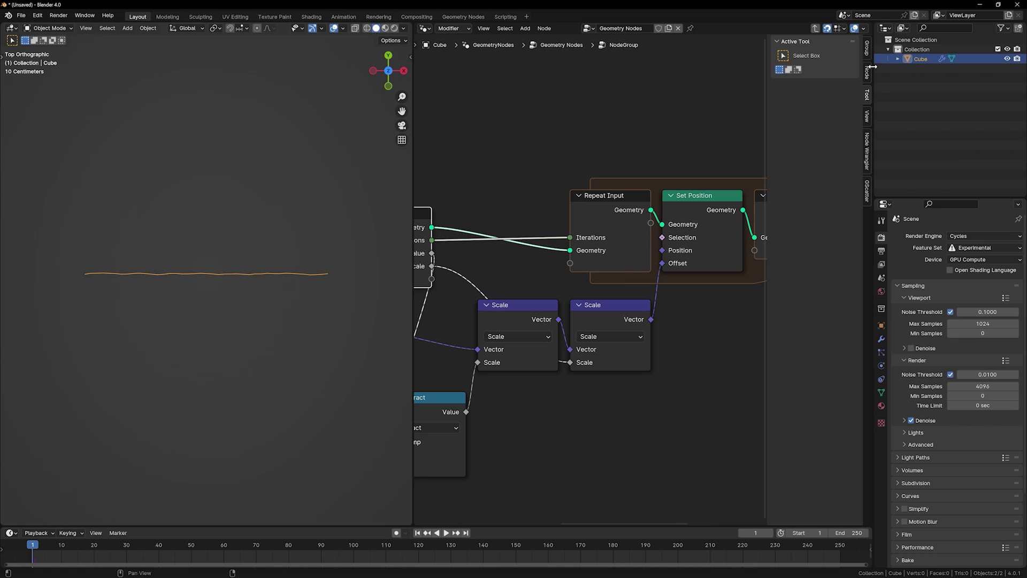
{"action": "left_click", "coordinate": [867, 47]}
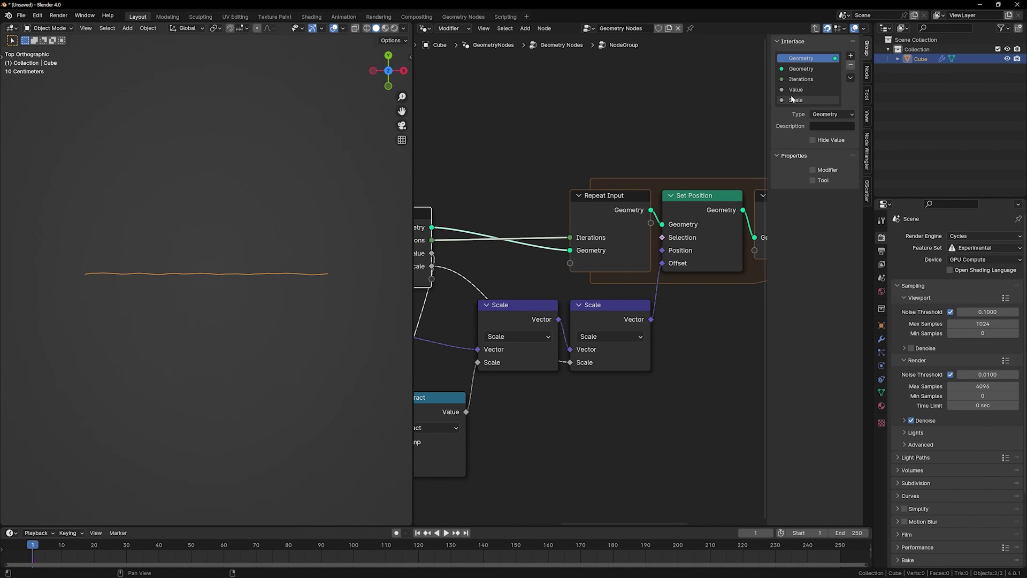
{"action": "double_click", "coordinate": [797, 89]}
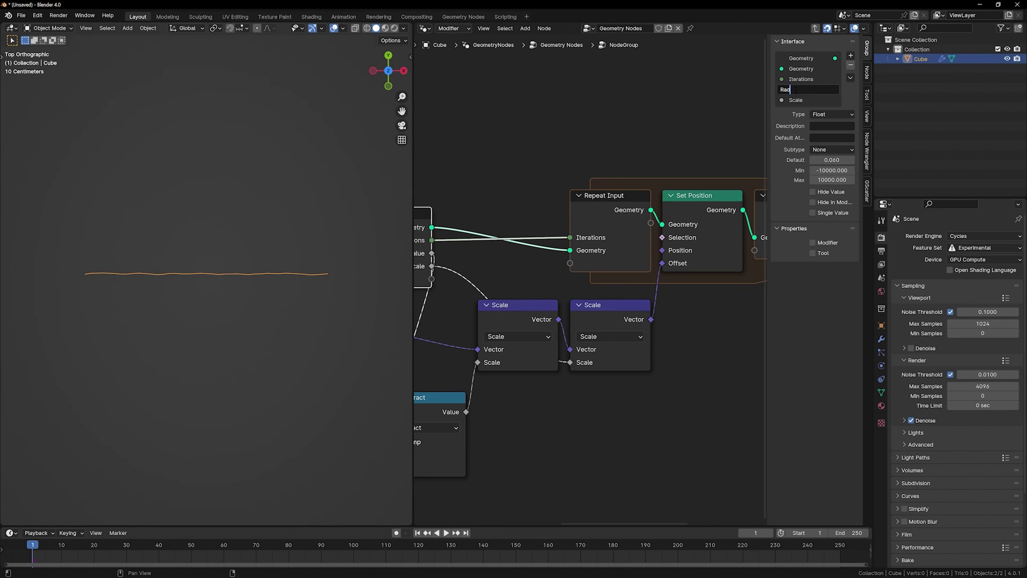
{"action": "type", "text": "Radius"}
{"action": "key", "text": "Return"}
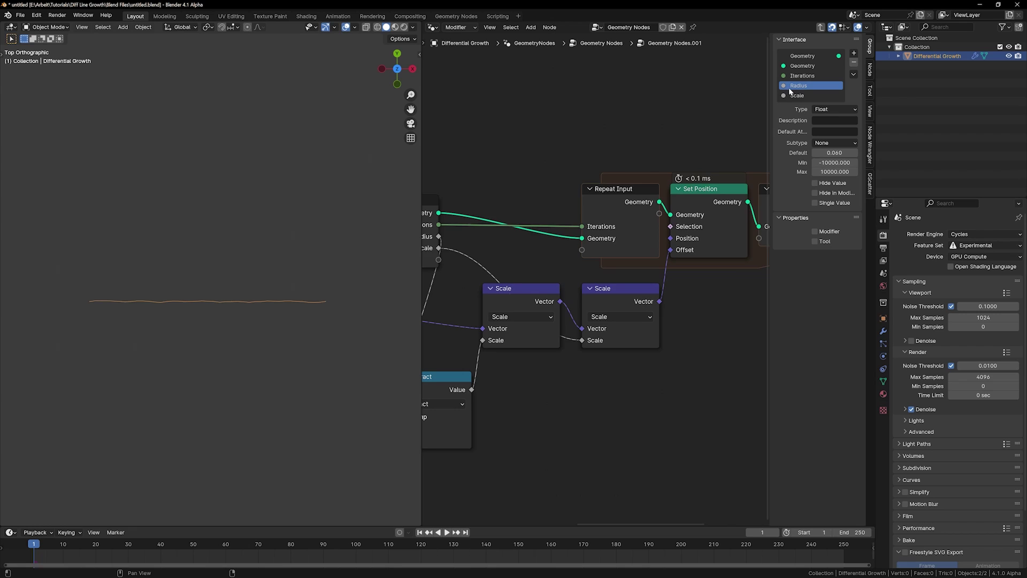
Step: Tidy the group layout by moving the Group Input away from the repeat zone and the repulsion nodes closer to the Scale nodes
{"action": "scroll", "coordinate": [644, 151], "scroll_direction": "down", "scroll_amount": 8}
{"action": "scroll", "coordinate": [524, 266], "scroll_direction": "up", "scroll_amount": 5}
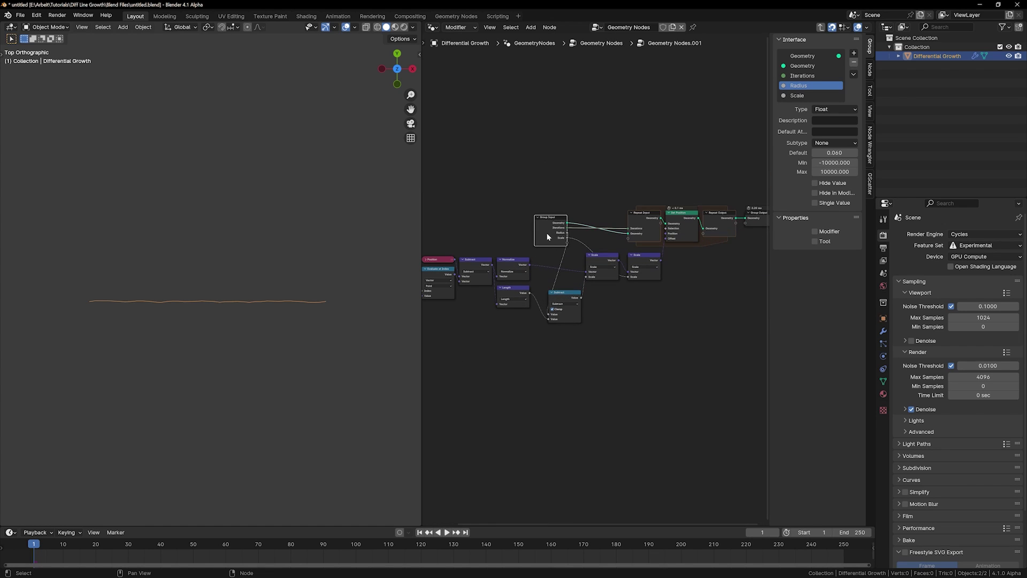
{"action": "left_click_drag", "start_coordinate": [547, 233], "coordinate": [513, 228]}
{"action": "middle_click_drag", "start_coordinate": [500, 243], "coordinate": [559, 222]}
{"action": "left_click_drag", "start_coordinate": [452, 231], "coordinate": [570, 302]}
{"action": "left_click_drag", "start_coordinate": [573, 286], "coordinate": [604, 273]}
{"action": "left_click", "coordinate": [577, 286]}
{"action": "left_click", "coordinate": [658, 241]}
{"action": "scroll", "coordinate": [591, 278], "scroll_direction": "up", "scroll_amount": 1}
{"action": "scroll", "coordinate": [588, 227], "scroll_direction": "up", "scroll_amount": 1}
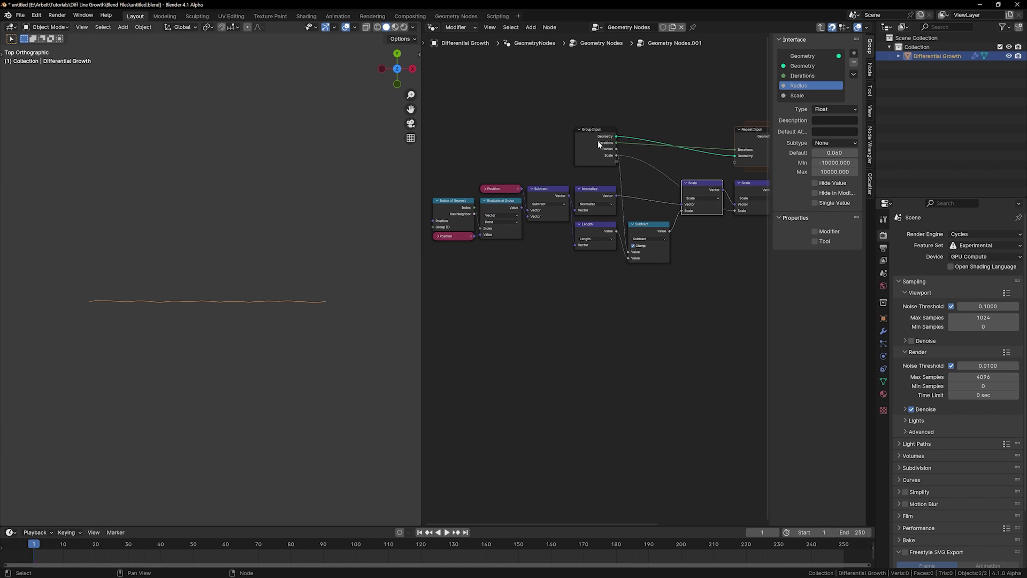
Step: Duplicate the Group Input below the Length node, and connect its Radius to Subtract and its Scale to the second Scale node
{"action": "left_click", "coordinate": [610, 146]}
{"action": "key", "text": "shift+d"}
{"action": "left_click", "coordinate": [609, 285]}
{"action": "scroll", "coordinate": [578, 286], "scroll_direction": "up", "scroll_amount": 2}
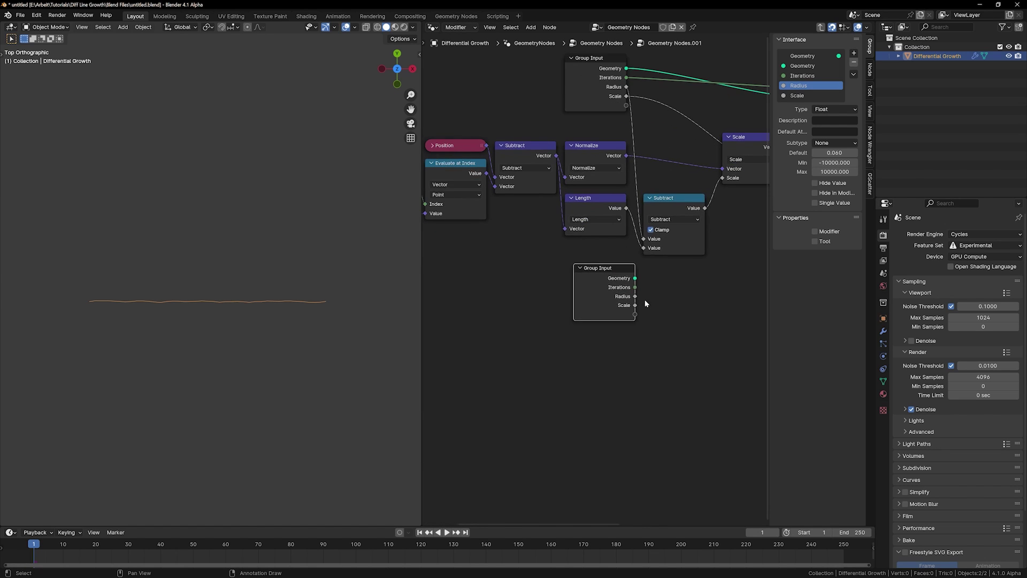
{"action": "left_click_drag", "start_coordinate": [589, 285], "coordinate": [597, 236]}
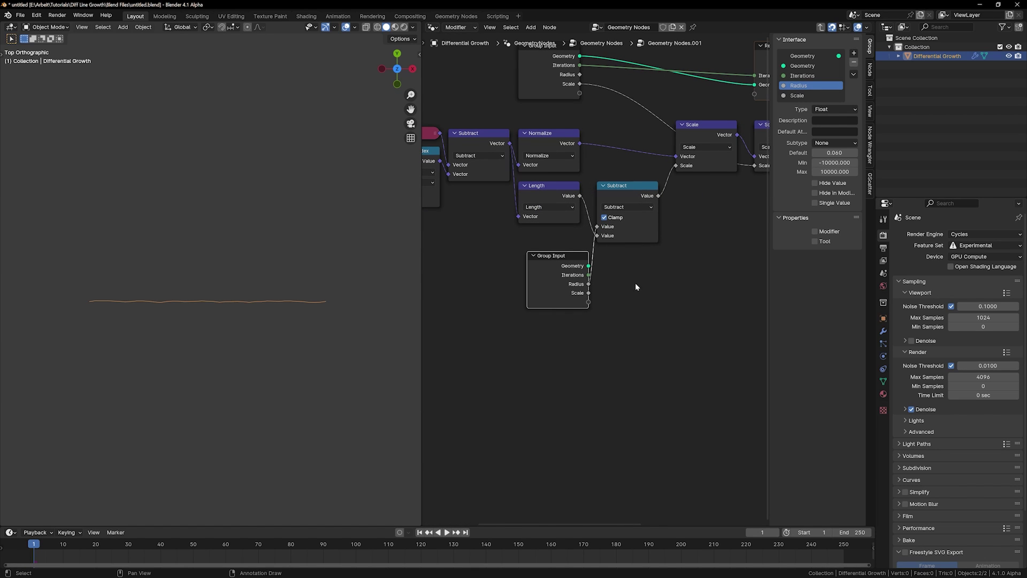
{"action": "middle_click_drag", "start_coordinate": [634, 284], "coordinate": [559, 294]}
{"action": "left_click_drag", "start_coordinate": [513, 303], "coordinate": [679, 176]}
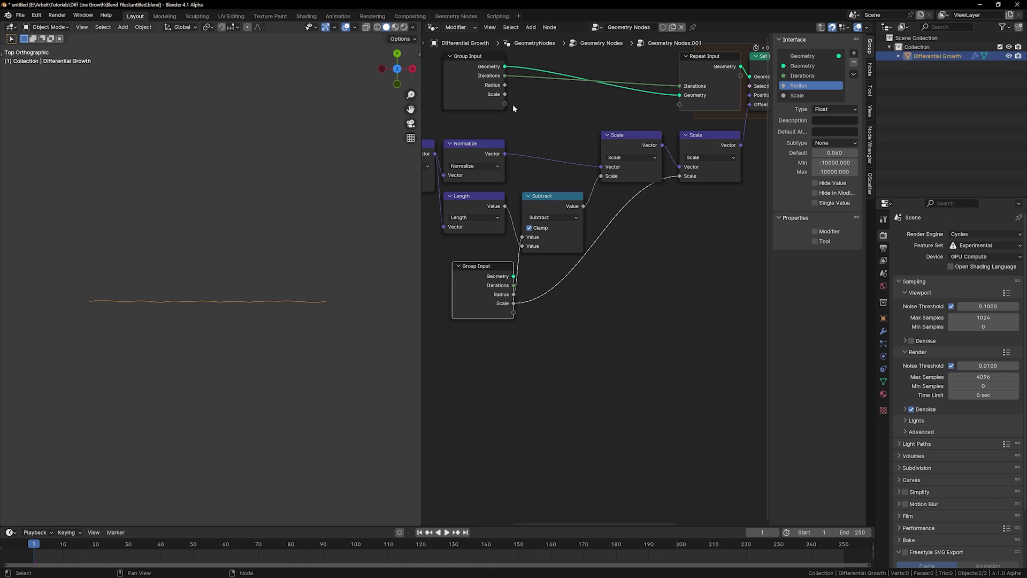
Step: Hide the unused sockets on both Group Input nodes and align the lower one beneath the Length node
{"action": "left_click", "coordinate": [492, 94]}
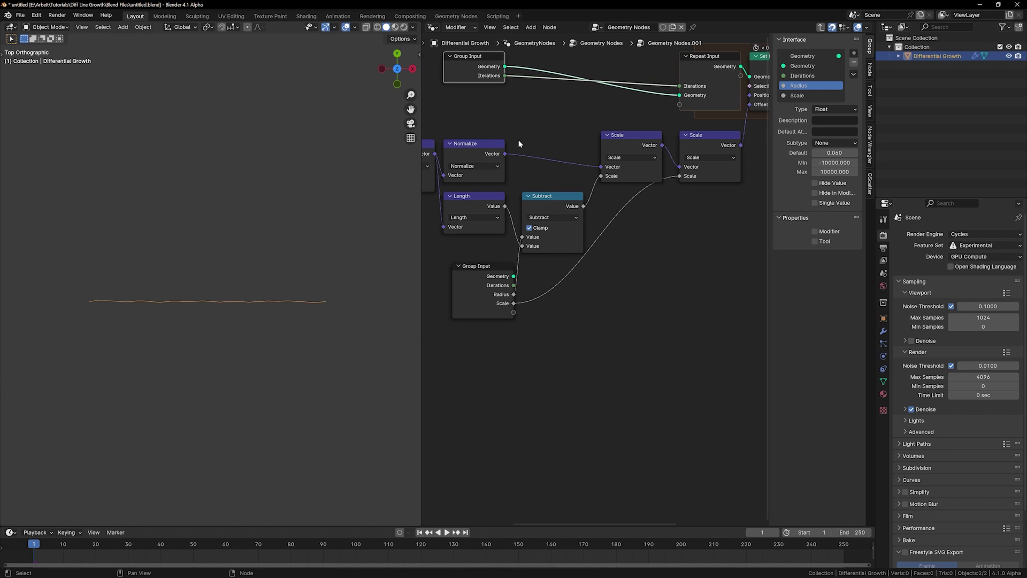
{"action": "key", "text": "ctrl+h"}
{"action": "left_click", "coordinate": [490, 287]}
{"action": "key", "text": "ctrl+h"}
{"action": "key", "text": "g"}
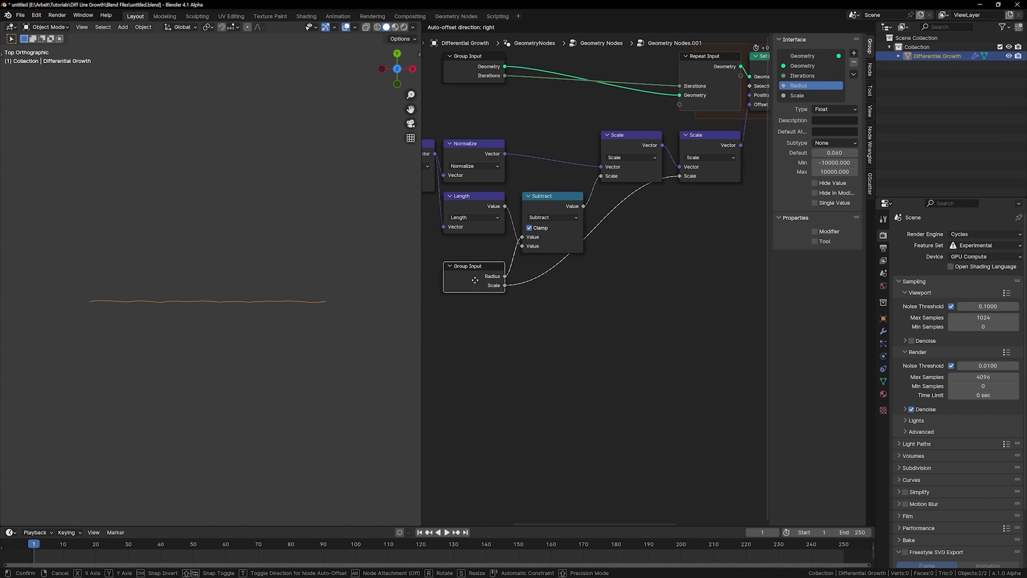
{"action": "left_click", "coordinate": [478, 277]}
Step: Add a reroute to the Scale link, place it below the Scale nodes, and exit the node group
{"action": "right_click_drag", "start_coordinate": [535, 257], "coordinate": [563, 274], "text": "shift"}
{"action": "key", "text": "g"}
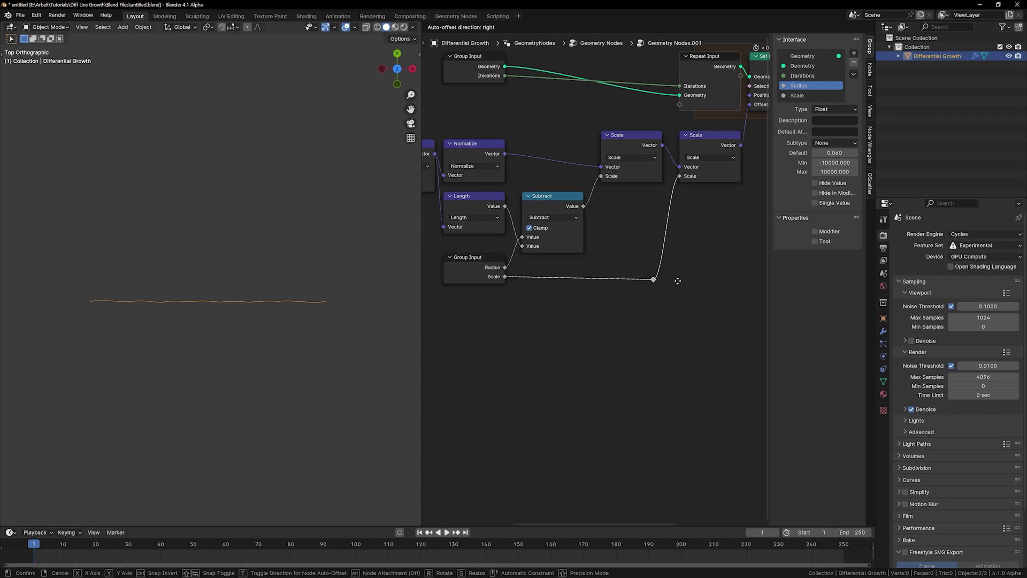
{"action": "scroll", "coordinate": [677, 276], "scroll_direction": "down", "scroll_amount": 4}
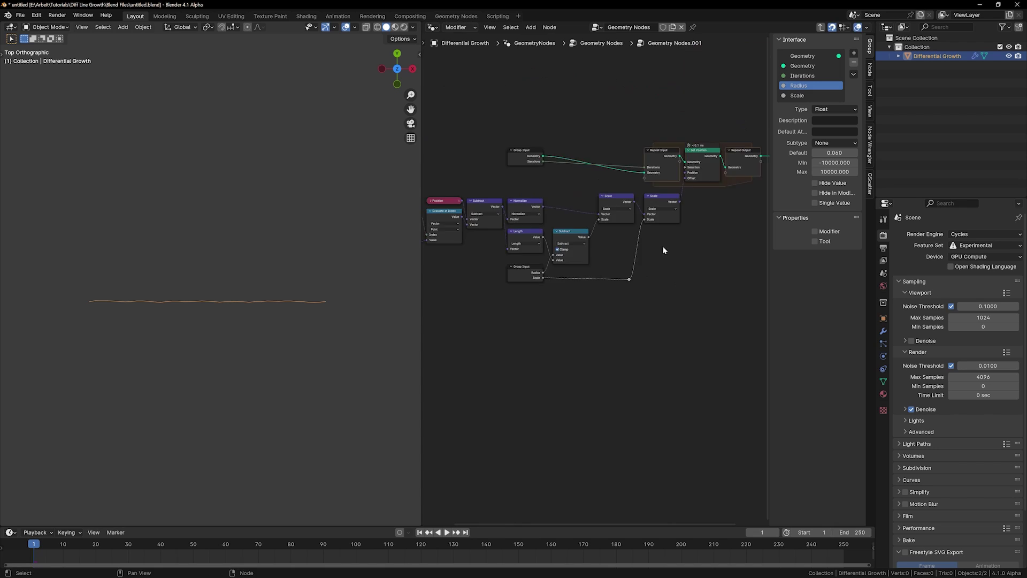
{"action": "left_click", "coordinate": [649, 287]}
{"action": "key", "text": "Tab"}
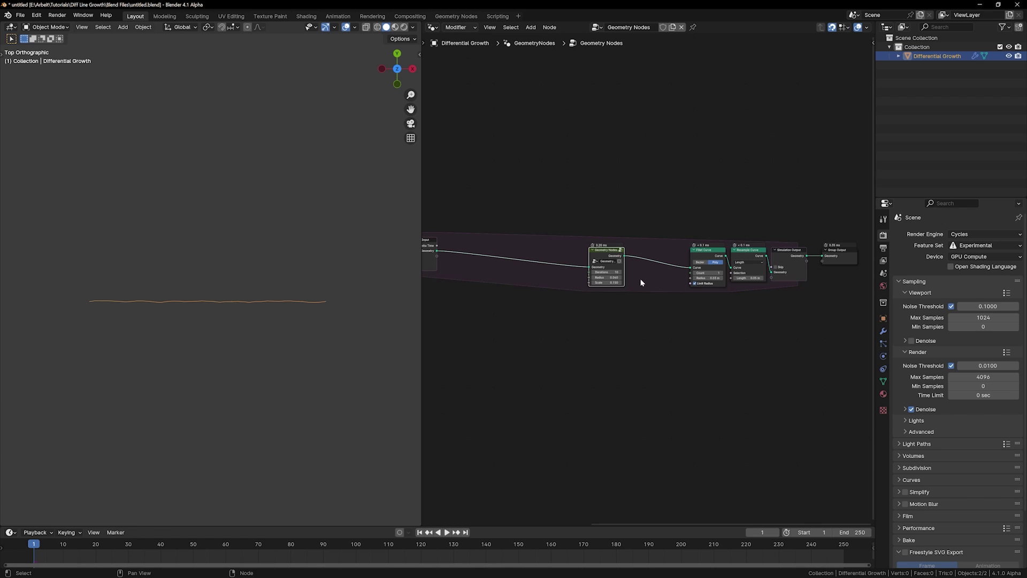
Step: Shift the Fillet Curve, Resample Curve and output nodes closer to the simulation start, and place the repulsion group beside Fillet Curve
{"action": "scroll", "coordinate": [475, 289], "scroll_direction": "down", "scroll_amount": 5}
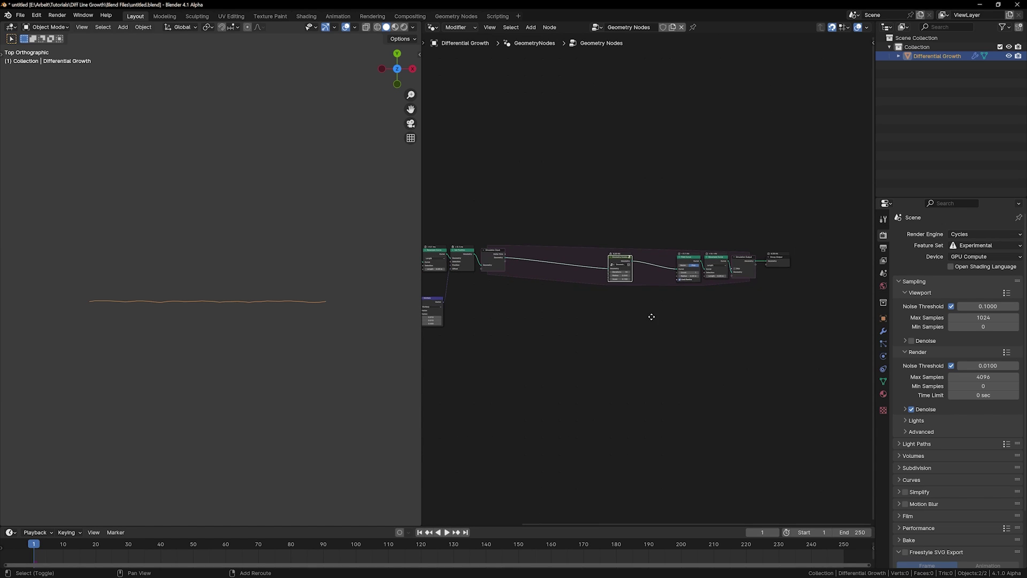
{"action": "left_click_drag", "start_coordinate": [609, 231], "coordinate": [773, 298]}
{"action": "key", "text": "g"}
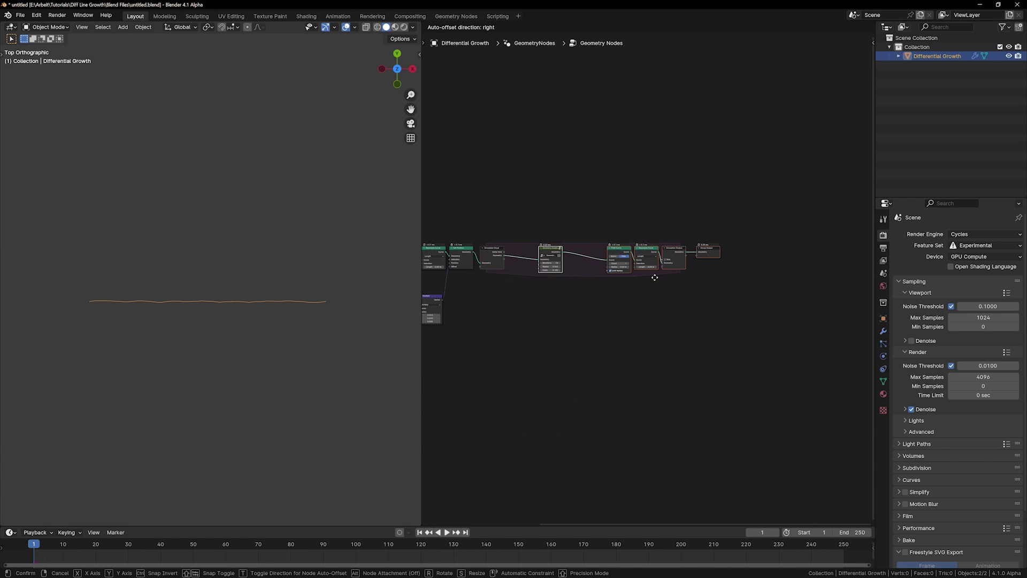
{"action": "left_click", "coordinate": [655, 277]}
{"action": "left_click", "coordinate": [553, 250]}
{"action": "key", "text": "g"}
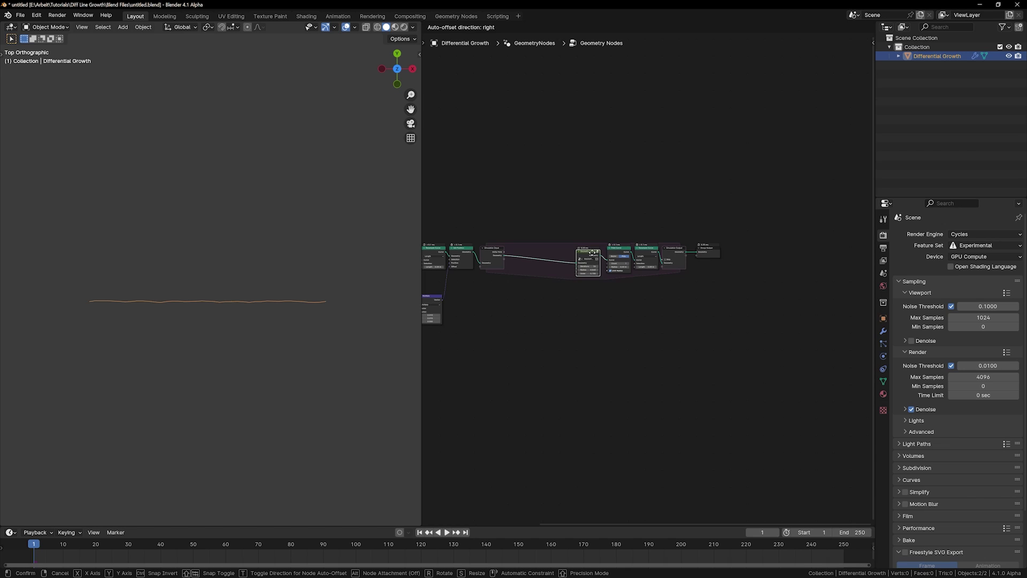
{"action": "left_click_drag", "start_coordinate": [592, 253], "coordinate": [594, 252]}
Step: Move Group Output farther from the simulation zone and add a Boolean node below Simulation Output with Value enabled
{"action": "scroll", "coordinate": [588, 291], "scroll_direction": "up", "scroll_amount": 6}
{"action": "scroll", "coordinate": [547, 305], "scroll_direction": "down", "scroll_amount": 4, "text": "ctrl"}
{"action": "left_click_drag", "start_coordinate": [644, 230], "coordinate": [740, 224]}
{"action": "key", "text": "shift+a"}
{"action": "mouse_move", "coordinate": [587, 323]}
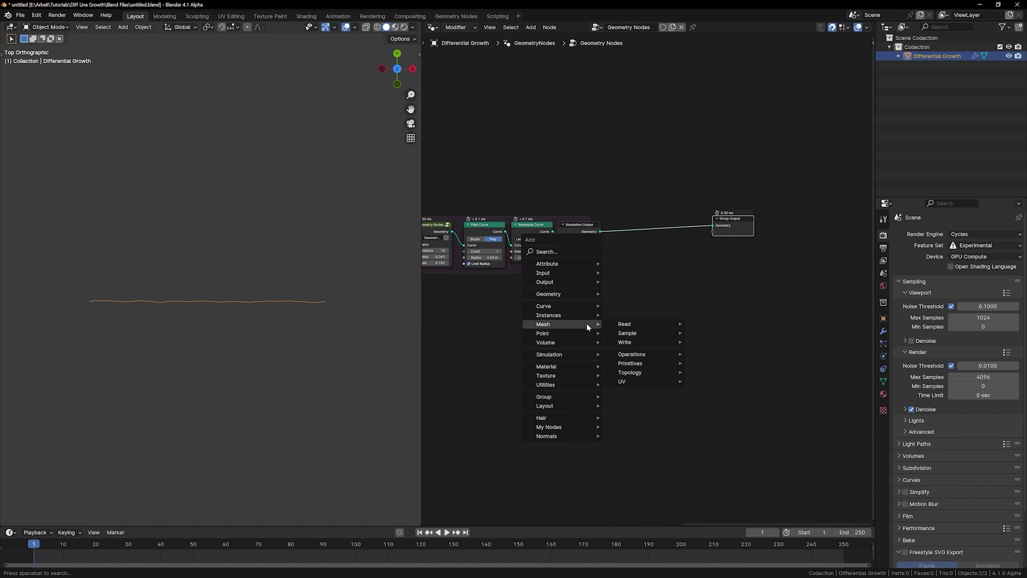
{"action": "type", "text": "boolean"}
{"action": "key", "text": "Return"}
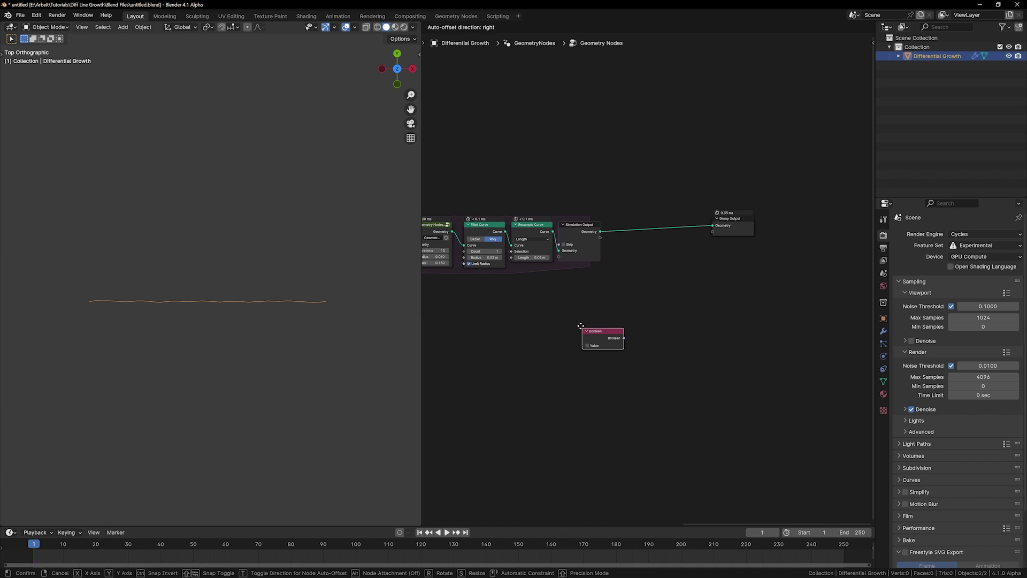
{"action": "left_click", "coordinate": [581, 326]}
{"action": "scroll", "coordinate": [580, 325], "scroll_direction": "up", "scroll_amount": 5}
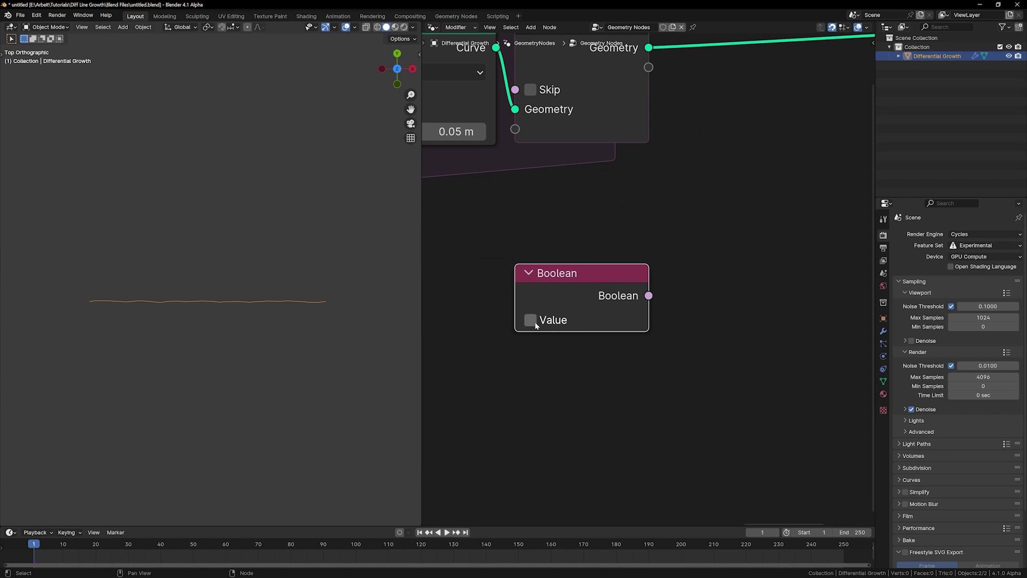
{"action": "left_click", "coordinate": [535, 324]}
Step: Connect the Simulation Output geometry and the Boolean value to a Viewer node placed below the Group Output link
{"action": "scroll", "coordinate": [649, 167], "scroll_direction": "down", "scroll_amount": 6}
{"action": "left_click", "coordinate": [624, 175], "text": "ctrl+shift"}
{"action": "left_click_drag", "start_coordinate": [716, 204], "coordinate": [792, 282]}
{"action": "left_click", "coordinate": [634, 288], "text": "ctrl+shift"}
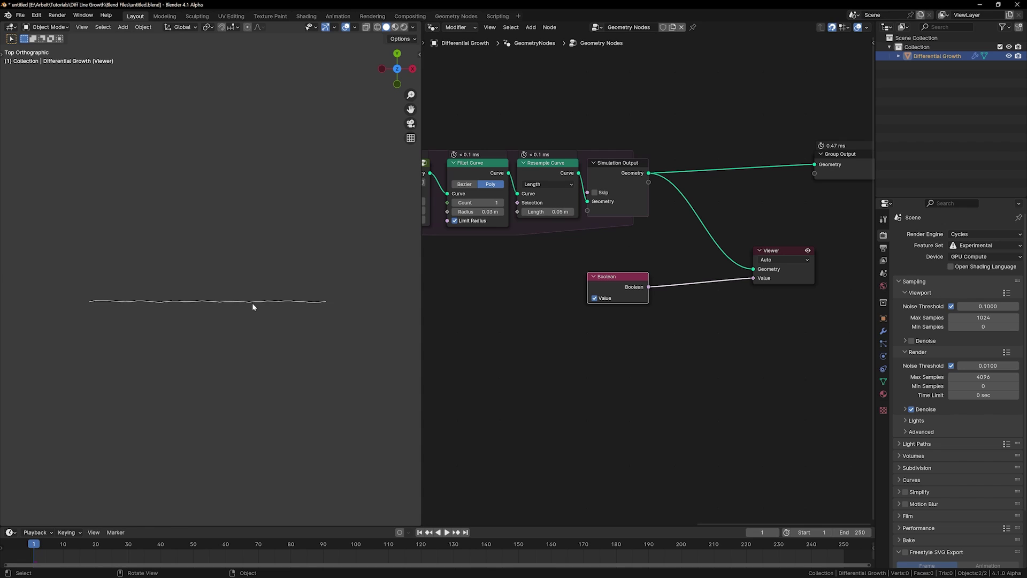
Step: Switch the 3D viewport's shading background to a custom Viewport colour and darken it to near black
{"action": "scroll", "coordinate": [252, 304], "scroll_direction": "up", "scroll_amount": 3}
{"action": "scroll", "coordinate": [258, 303], "scroll_direction": "down", "scroll_amount": 2}
{"action": "left_click", "coordinate": [564, 332]}
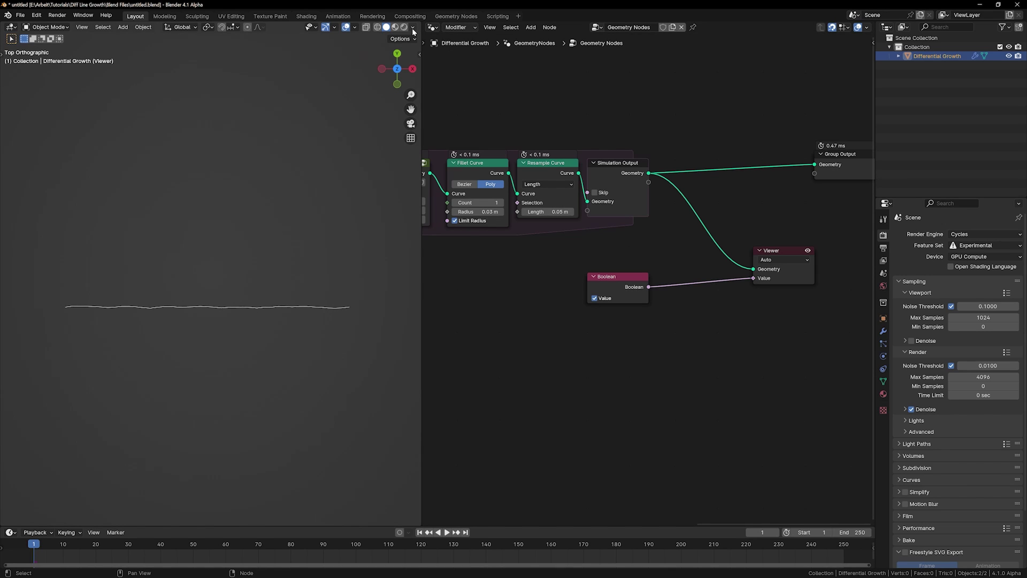
{"action": "left_click", "coordinate": [412, 30]}
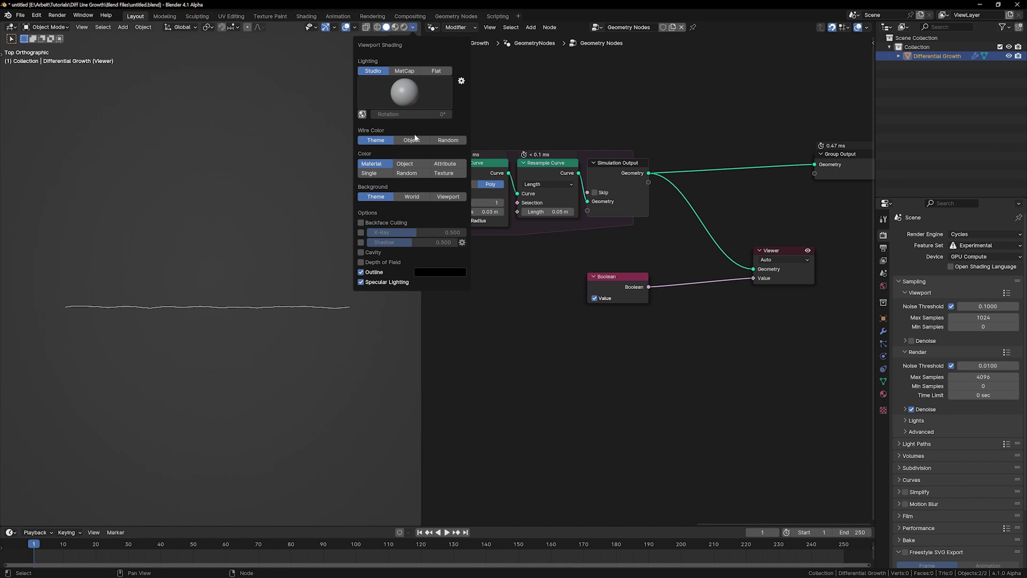
{"action": "left_click", "coordinate": [453, 199]}
{"action": "left_click", "coordinate": [442, 208]}
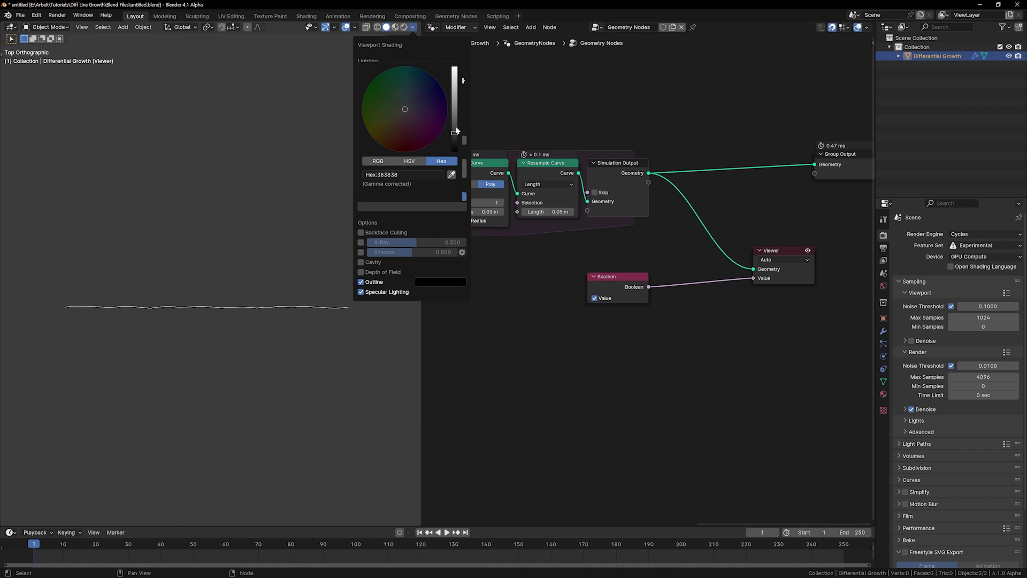
{"action": "left_click_drag", "start_coordinate": [455, 133], "coordinate": [454, 144]}
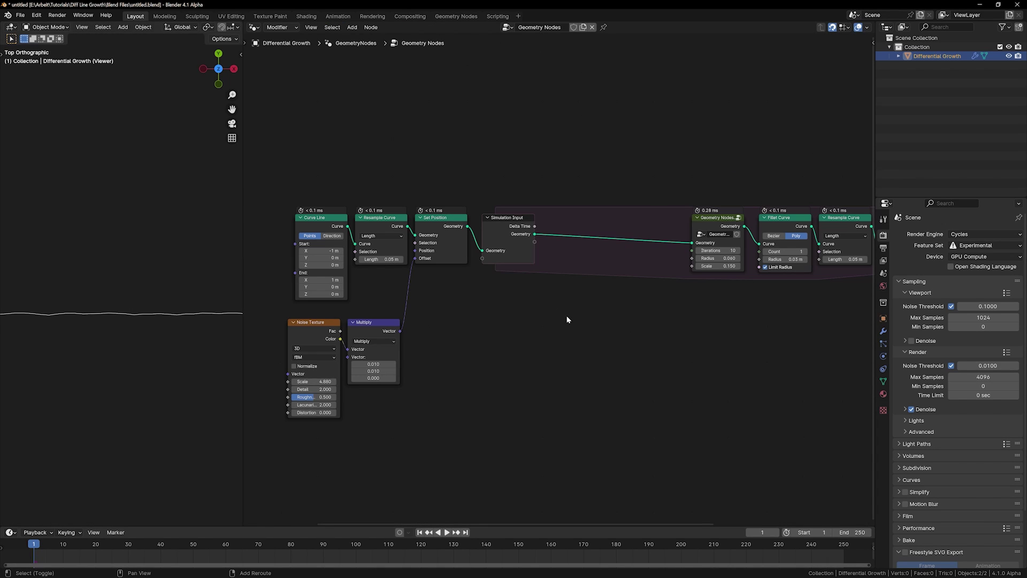
Step: Insert a Set Position node between Simulation Input and the repulsion node group
{"action": "key", "text": "shift+a"}
{"action": "mouse_move", "coordinate": [566, 317]}
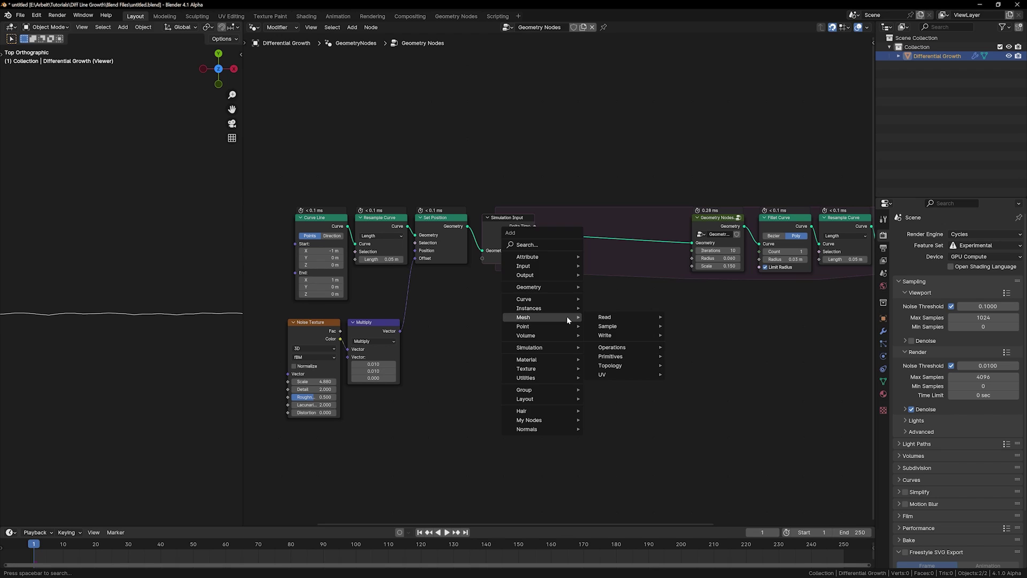
{"action": "type", "text": "set pos"}
{"action": "key", "text": "Return"}
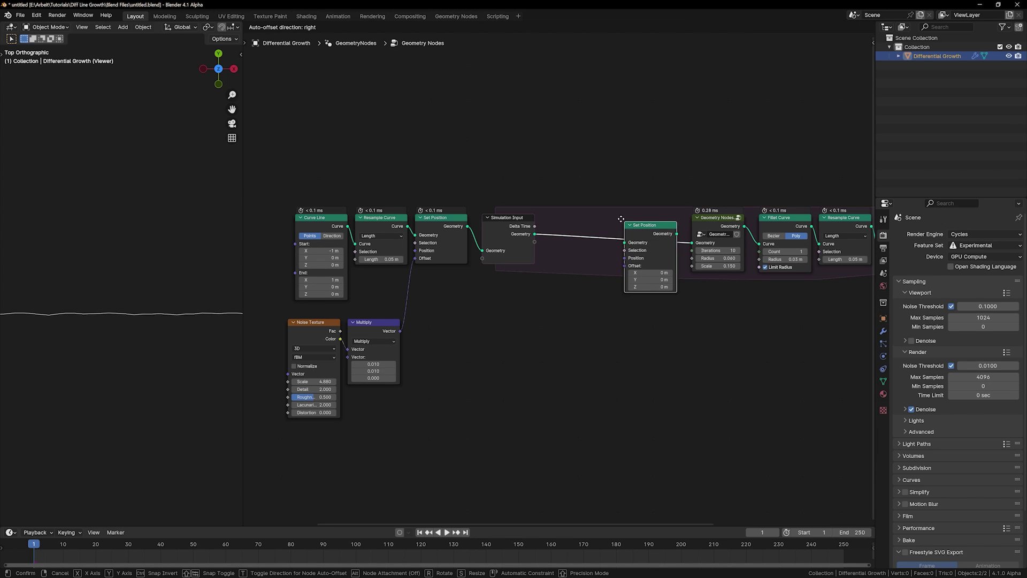
{"action": "left_click", "coordinate": [616, 209]}
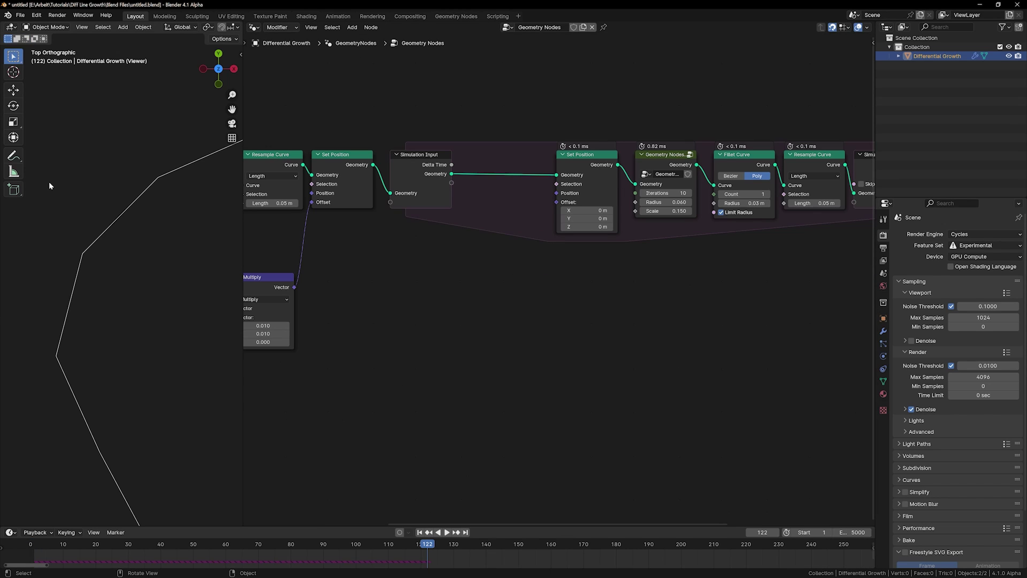
Step: Activate the Annotate tool in the 3D viewport and hide its tool strip
{"action": "left_click", "coordinate": [18, 159]}
{"action": "key", "text": "t"}
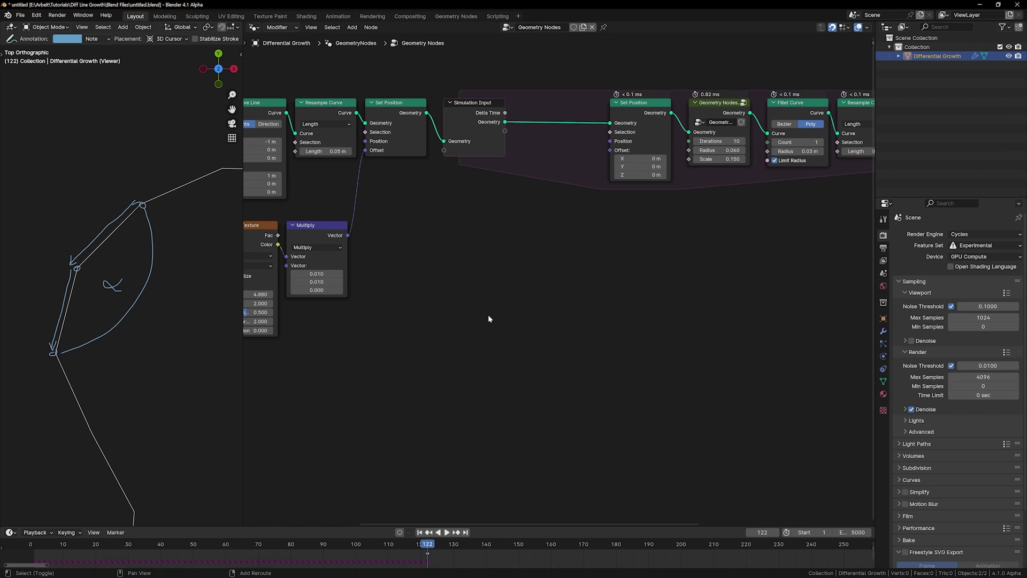
Step: Add an Offset Point in Curve node below the simulation zone and set its Offset to -1
{"action": "key", "text": "shift+a"}
{"action": "type", "text": "offe"}
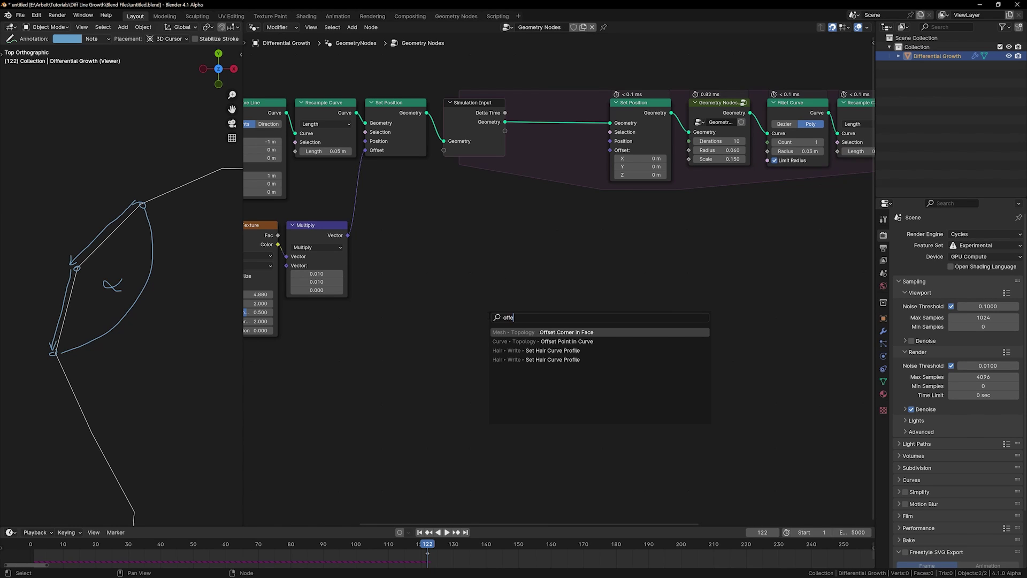
{"action": "key", "text": "Down"}
{"action": "key", "text": "Return"}
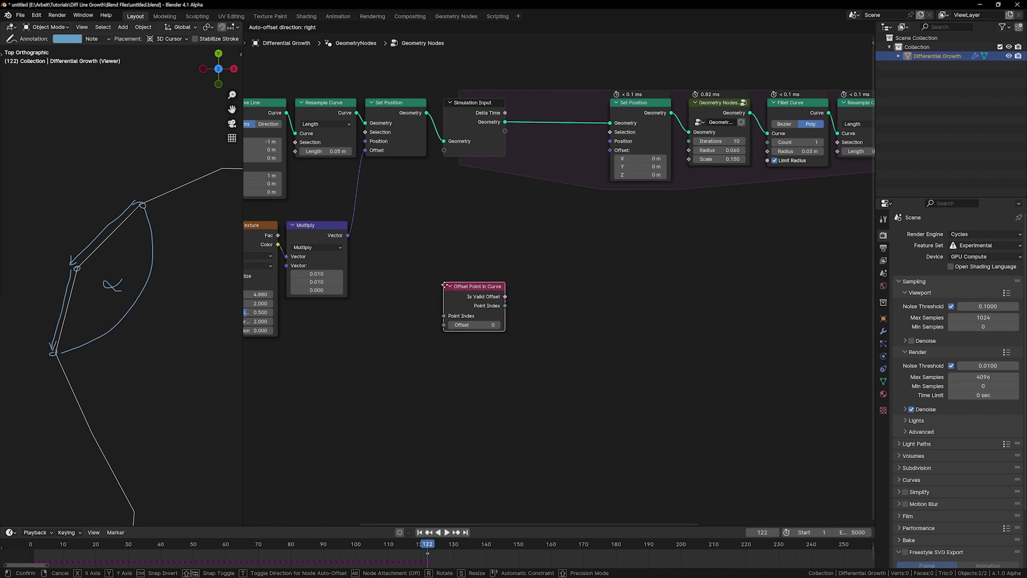
{"action": "left_click", "coordinate": [470, 291]}
{"action": "scroll", "coordinate": [556, 273], "scroll_direction": "up", "scroll_amount": 3}
{"action": "middle_click_drag", "start_coordinate": [534, 291], "coordinate": [564, 283]}
{"action": "scroll", "coordinate": [569, 281], "scroll_direction": "up", "scroll_amount": 4}
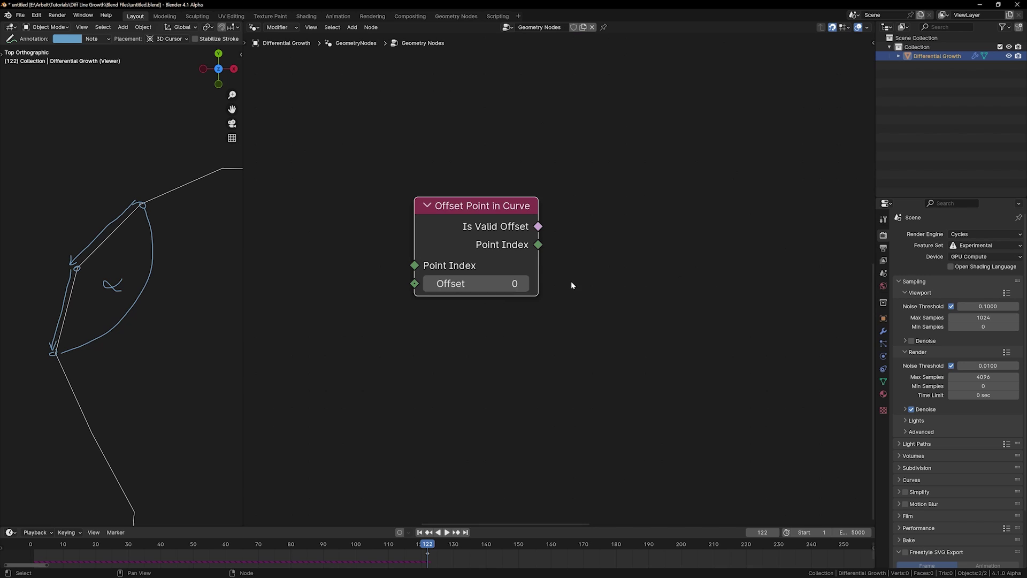
{"action": "left_click", "coordinate": [418, 285]}
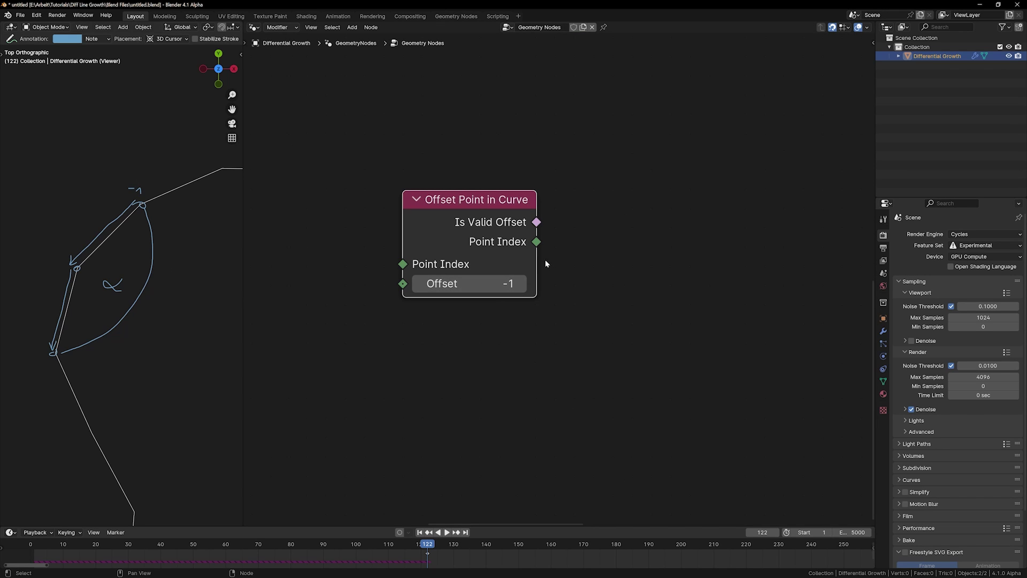
Step: Duplicate the Offset Point in Curve node below the original and set the copy's Offset to 1
{"action": "key", "text": "shift+d"}
{"action": "left_click", "coordinate": [473, 368]}
{"action": "middle_click_drag", "start_coordinate": [544, 385], "coordinate": [588, 307]}
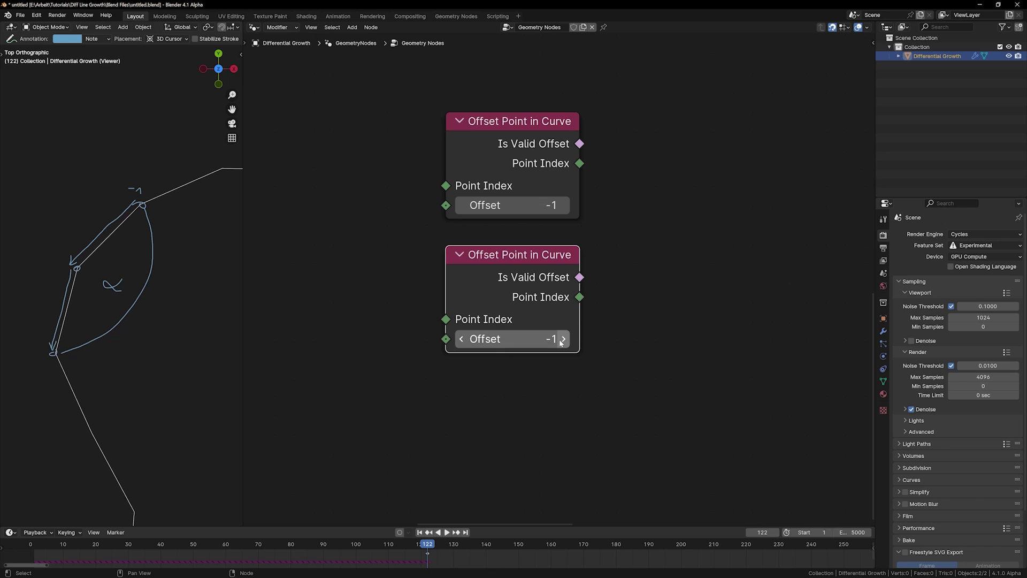
{"action": "left_click", "coordinate": [563, 341]}
{"action": "left_click", "coordinate": [562, 340]}
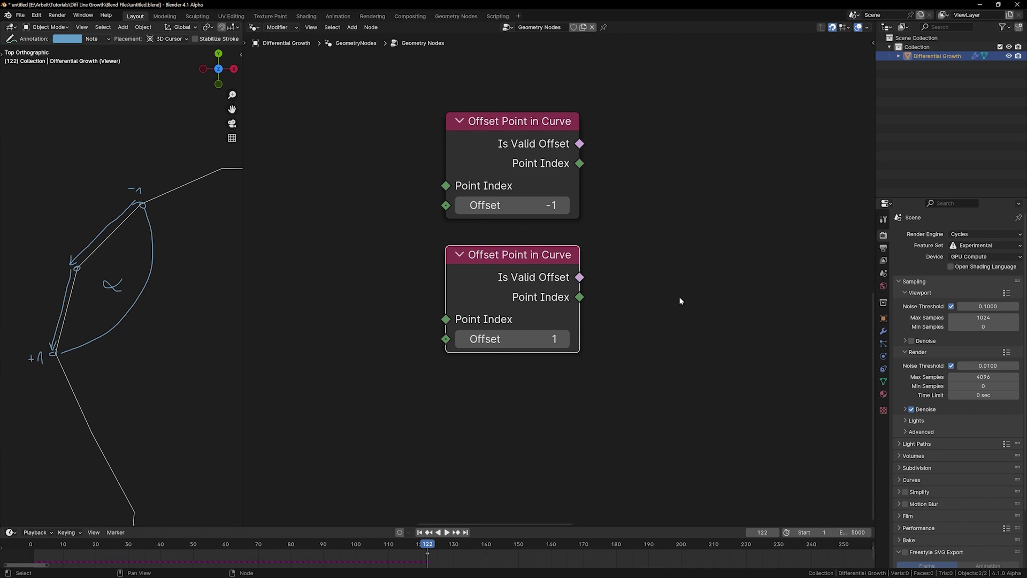
Step: Add a Position node between the two Offset Point in Curve nodes
{"action": "middle_click_drag", "start_coordinate": [657, 259], "coordinate": [567, 287]}
{"action": "scroll", "coordinate": [551, 219], "scroll_direction": "down", "scroll_amount": 2}
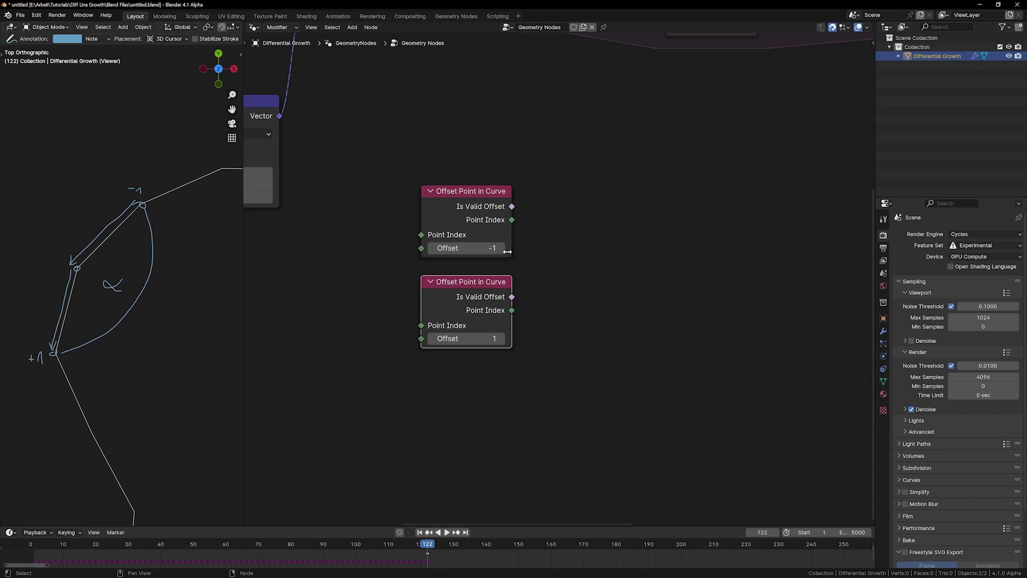
{"action": "key", "text": "shift+a"}
{"action": "type", "text": "pos"}
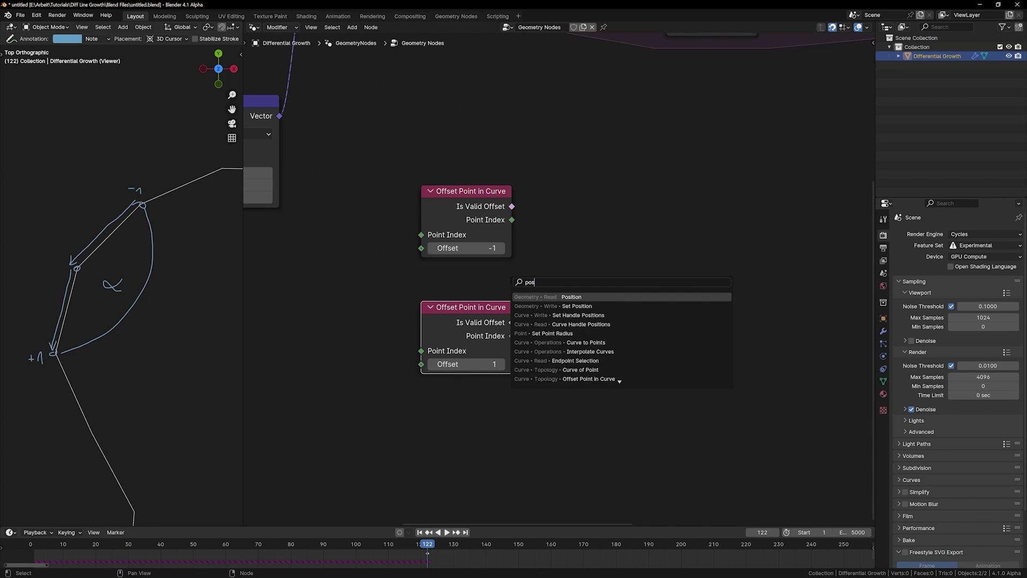
{"action": "key", "text": "Return"}
{"action": "left_click", "coordinate": [423, 265]}
{"action": "middle_click_drag", "start_coordinate": [597, 264], "coordinate": [540, 251]}
Step: Add an Evaluate at Index node of type Vector, with its Index fed by the -1 offset node's Point Index
{"action": "left_click_drag", "start_coordinate": [454, 206], "coordinate": [567, 211]}
{"action": "type", "text": "eval"}
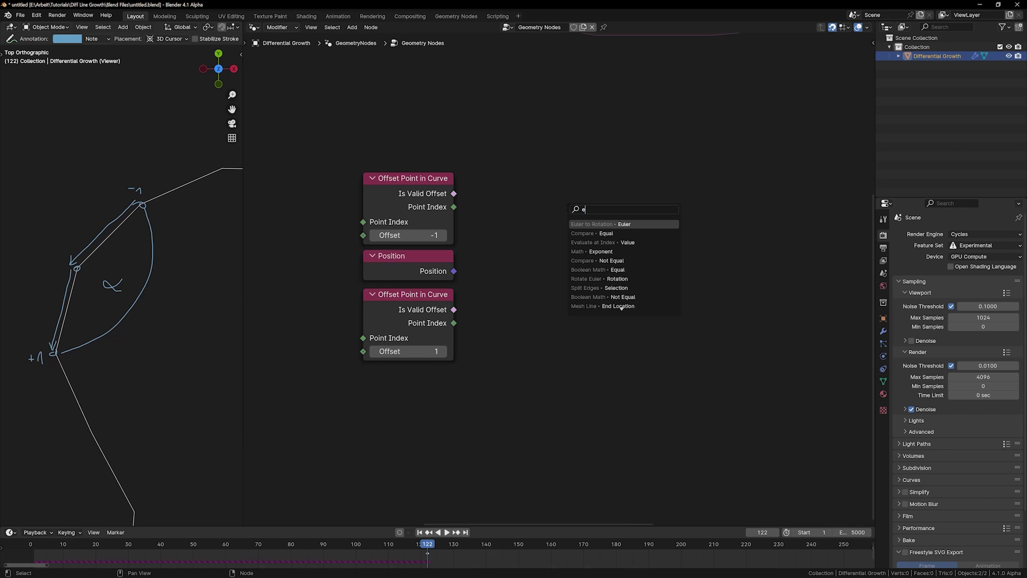
{"action": "key", "text": "Return"}
{"action": "left_click", "coordinate": [514, 193]}
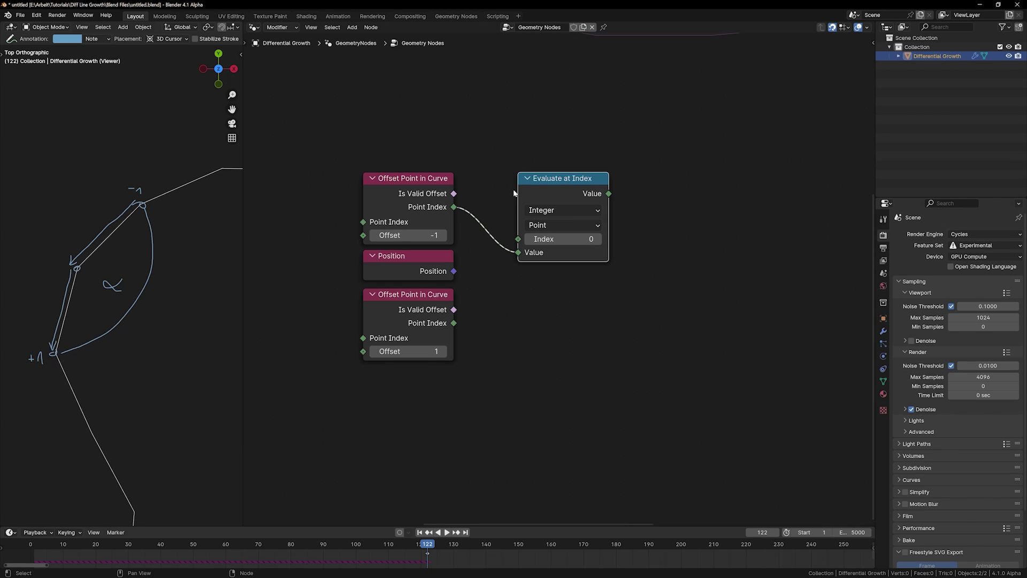
{"action": "left_click_drag", "start_coordinate": [513, 255], "coordinate": [518, 239]}
{"action": "left_click", "coordinate": [546, 210]}
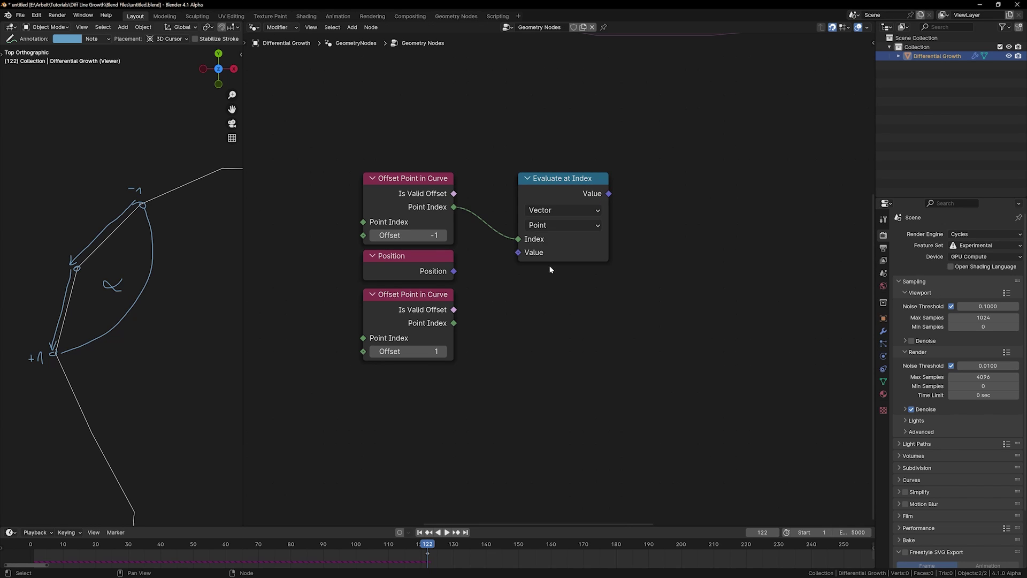
Step: Move the Evaluate at Index node up and place a duplicate of it beside the second Offset Point in Curve node
{"action": "scroll", "coordinate": [550, 269], "scroll_direction": "up", "scroll_amount": 3}
{"action": "left_click_drag", "start_coordinate": [619, 127], "coordinate": [617, 81]}
{"action": "scroll", "coordinate": [619, 182], "scroll_direction": "down", "scroll_amount": 3}
{"action": "middle_click_drag", "start_coordinate": [624, 242], "coordinate": [643, 223], "text": "shift"}
{"action": "key", "text": "shift+d"}
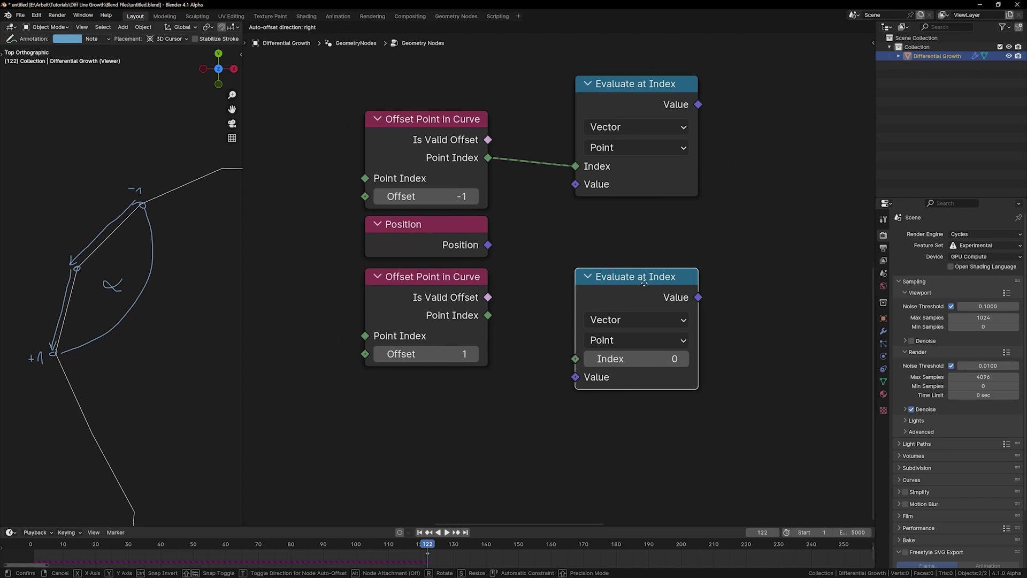
{"action": "left_click", "coordinate": [536, 295]}
Step: Connect the +1 offset node's Point Index to the lower Evaluate at Index, and Position to the Value of both Evaluate at Index nodes
{"action": "left_click_drag", "start_coordinate": [488, 315], "coordinate": [576, 376]}
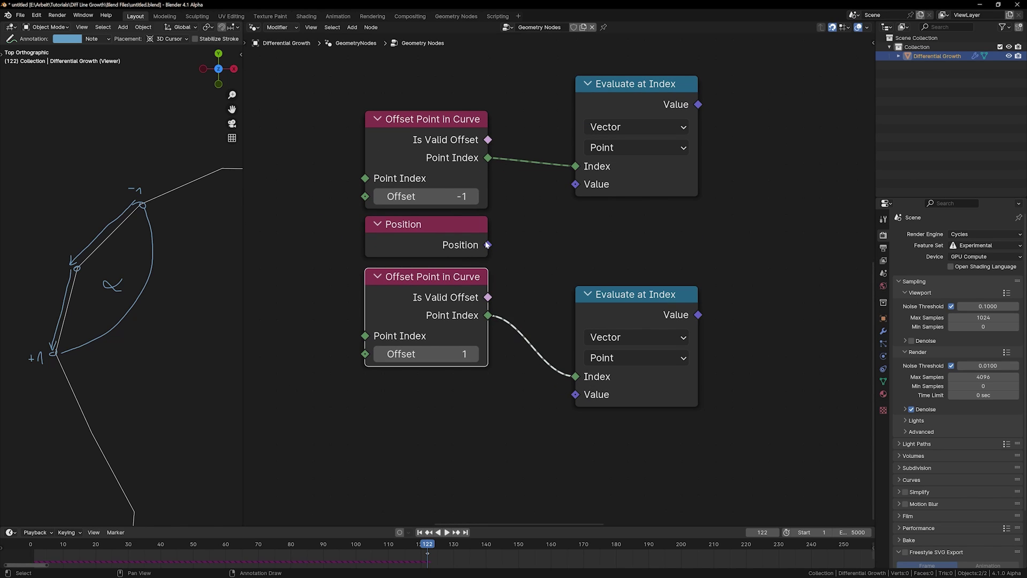
{"action": "left_click_drag", "start_coordinate": [487, 244], "coordinate": [582, 396]}
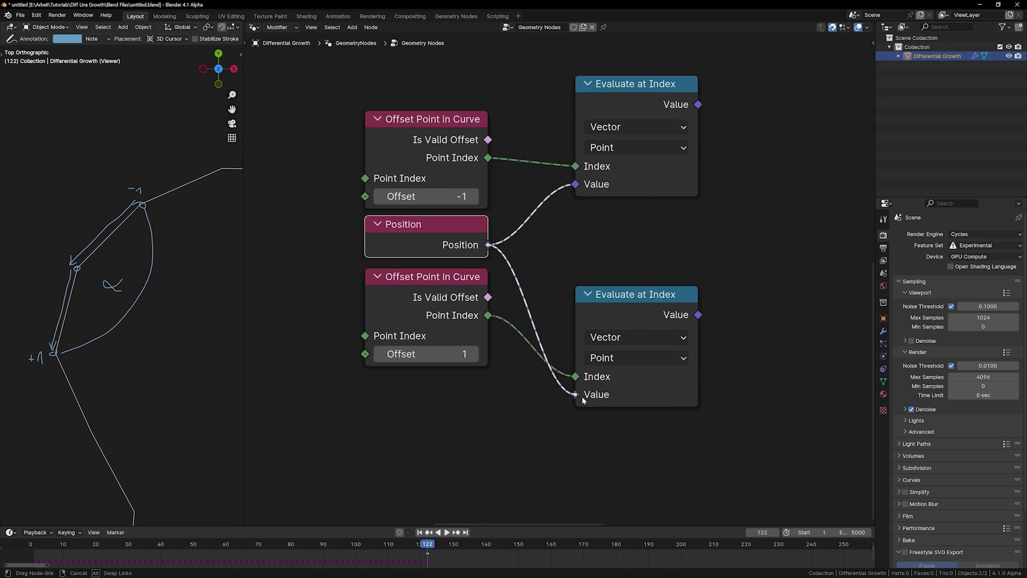
{"action": "left_click_drag", "start_coordinate": [582, 396], "coordinate": [581, 396]}
Step: Add a Vector Math node set to Subtract beside the upper Evaluate at Index node
{"action": "key", "text": "shift+a"}
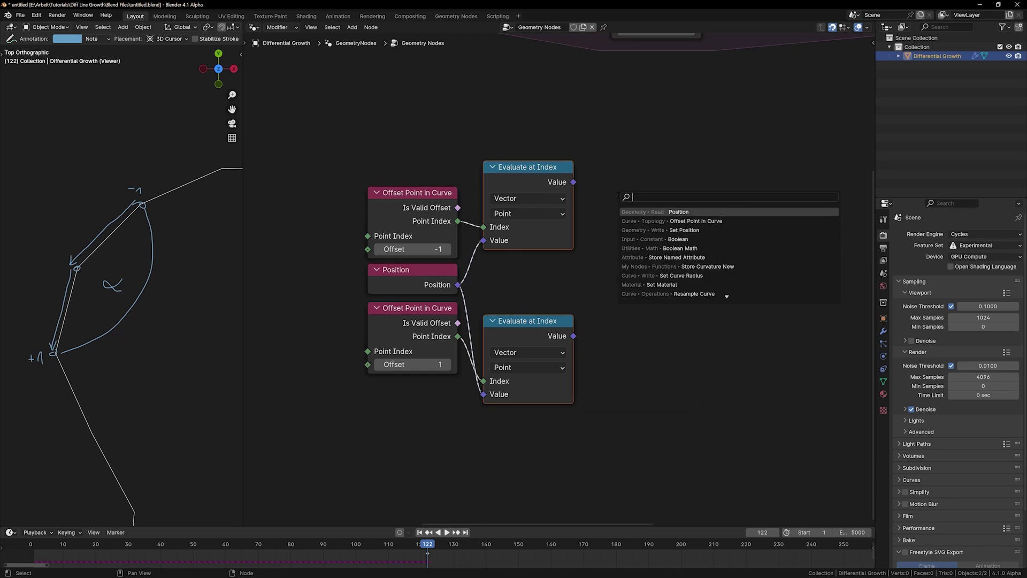
{"action": "type", "text": "vec"}
{"action": "key", "text": "Return"}
{"action": "left_click", "coordinate": [625, 159]}
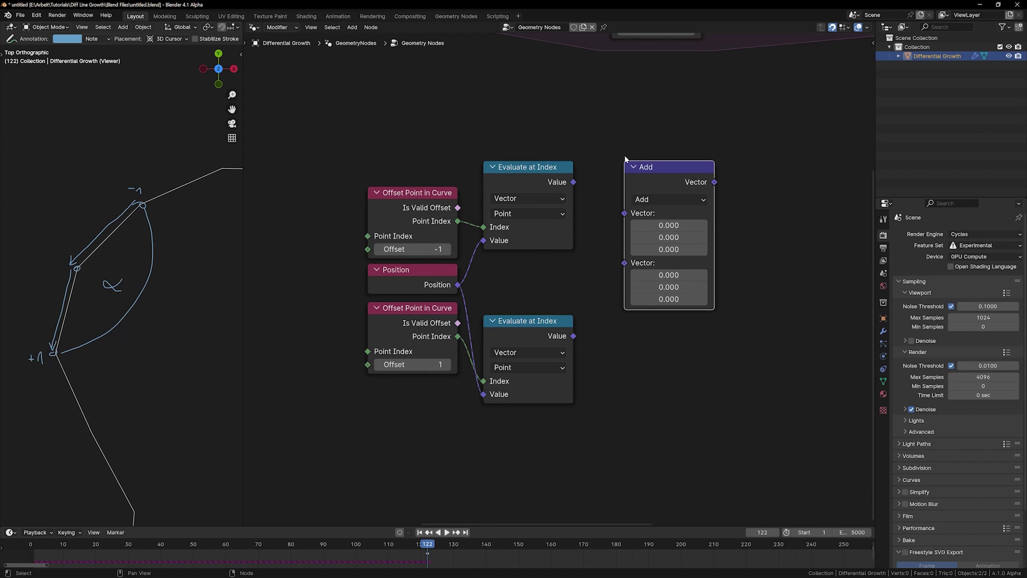
{"action": "left_click", "coordinate": [660, 200]}
{"action": "left_click", "coordinate": [648, 245]}
{"action": "left_click_drag", "start_coordinate": [657, 171], "coordinate": [644, 172]}
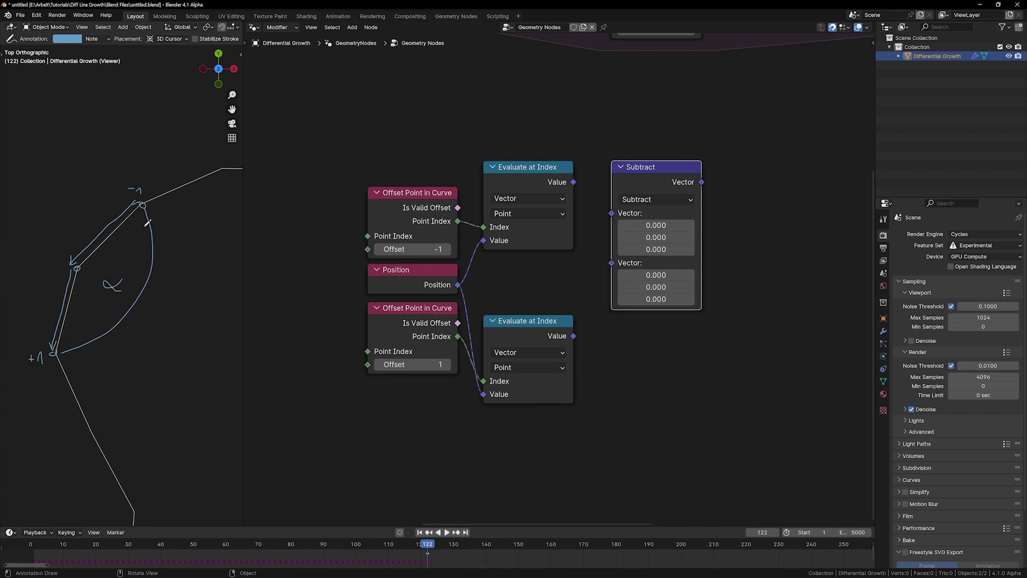
Step: Connect Position to Subtract's first vector and the upper Evaluate at Index value to its second vector
{"action": "middle_click_drag", "start_coordinate": [147, 223], "coordinate": [172, 206], "text": "shift"}
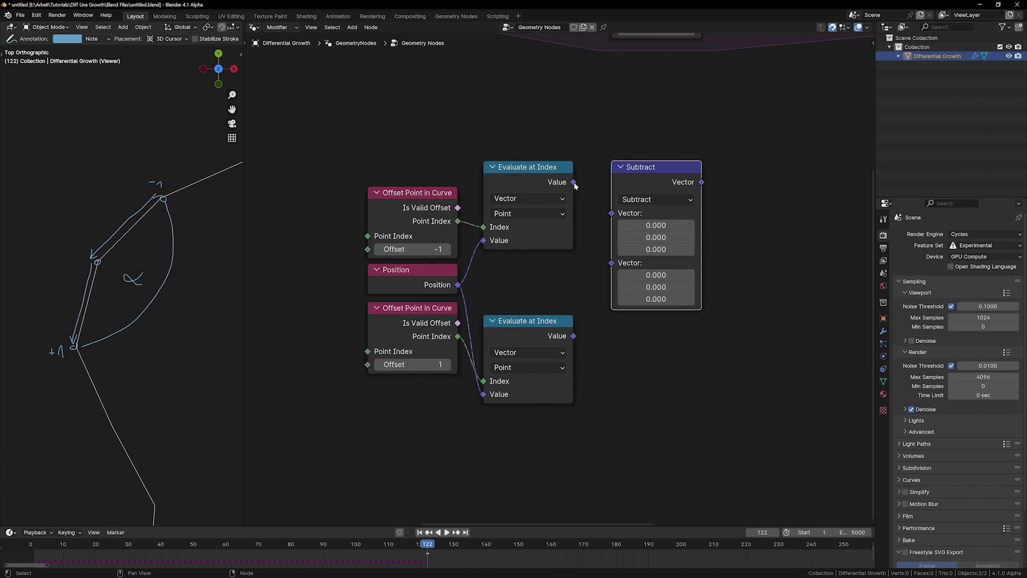
{"action": "left_click_drag", "start_coordinate": [574, 183], "coordinate": [600, 263]}
{"action": "left_click_drag", "start_coordinate": [458, 285], "coordinate": [611, 214]}
{"action": "middle_click_drag", "start_coordinate": [698, 273], "coordinate": [660, 227]}
Step: Duplicate the Subtract node and place the copy beside the lower Evaluate at Index node
{"action": "left_click", "coordinate": [608, 126]}
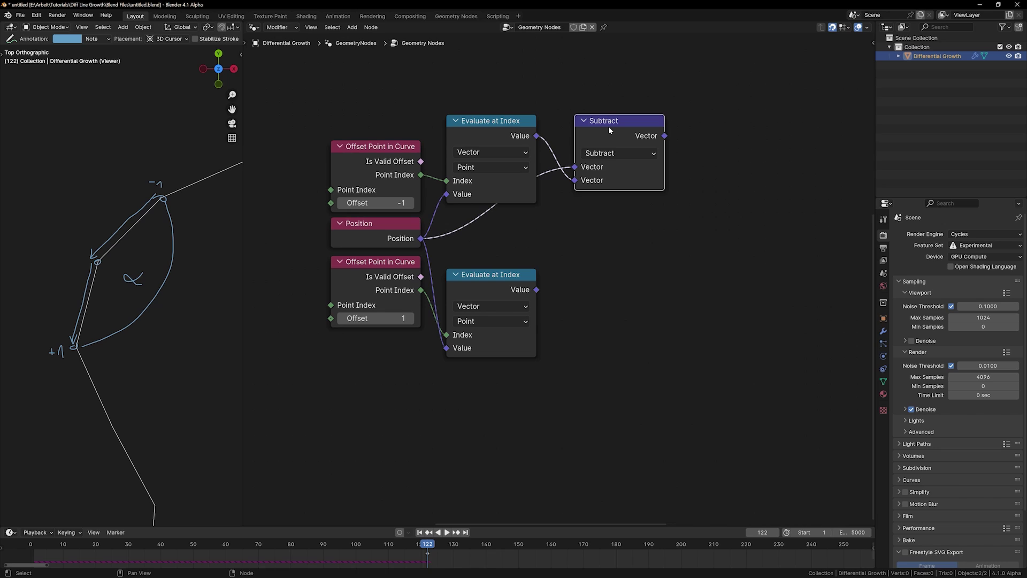
{"action": "key", "text": "shift+d"}
{"action": "left_click", "coordinate": [602, 261]}
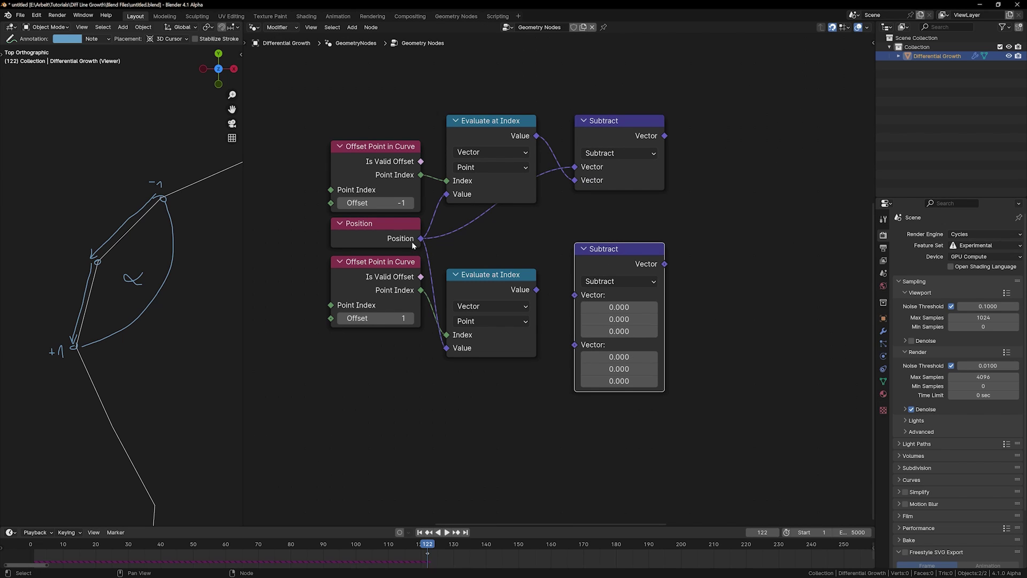
Step: Connect the lower Evaluate at Index value to the lower Subtract's first vector and Position to its second, routing both Position-to-Subtract links through a reroute
{"action": "left_click_drag", "start_coordinate": [422, 239], "coordinate": [574, 295]}
{"action": "right_click_drag", "start_coordinate": [454, 236], "coordinate": [454, 238], "text": "shift"}
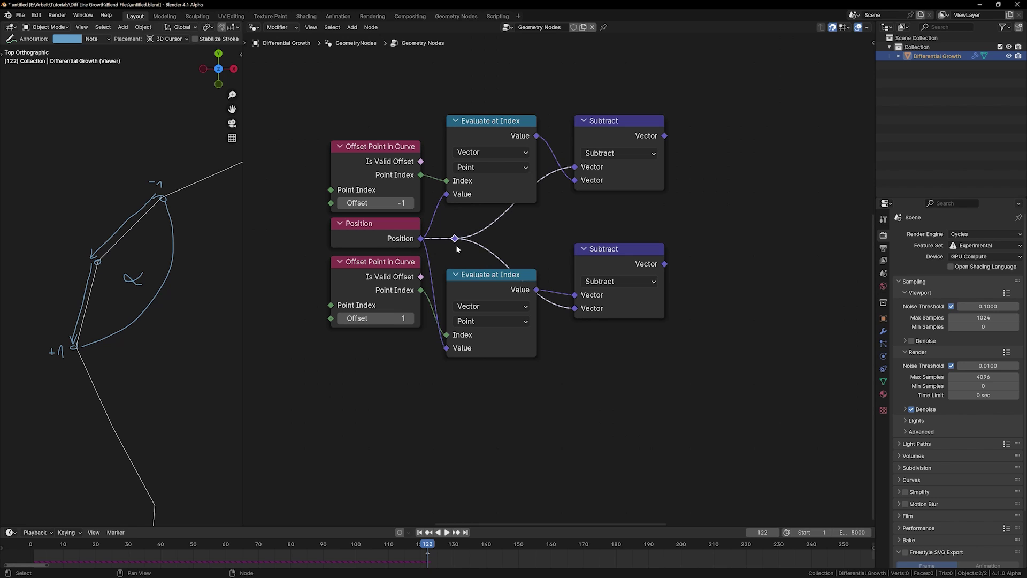
{"action": "key", "text": "g"}
{"action": "left_click", "coordinate": [542, 237]}
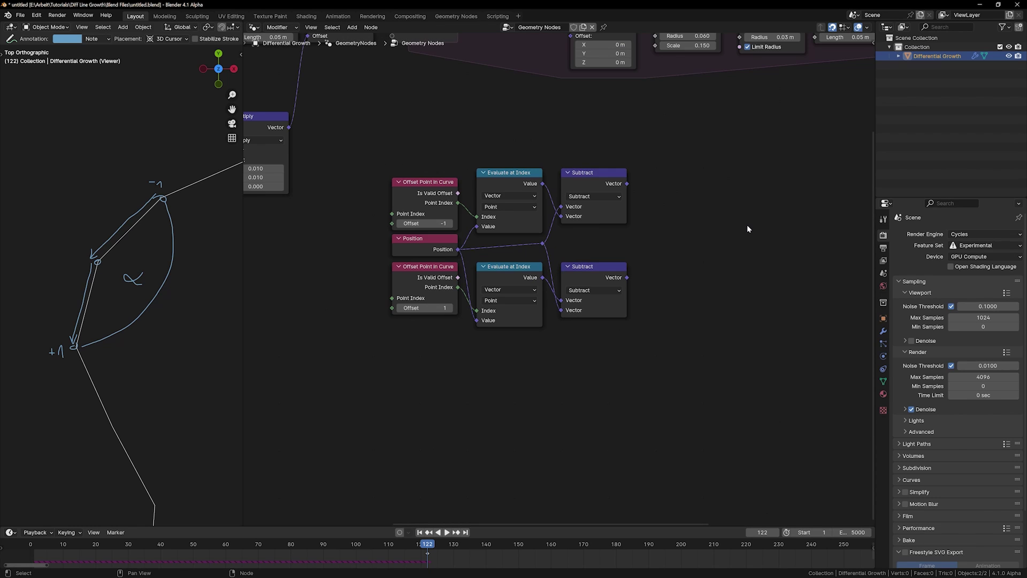
Step: Add a Vector Math Normalize node after the upper Subtract and duplicate it for the lower Subtract's result
{"action": "middle_click_drag", "start_coordinate": [661, 233], "coordinate": [603, 241]}
{"action": "left_click_drag", "start_coordinate": [569, 192], "coordinate": [637, 204]}
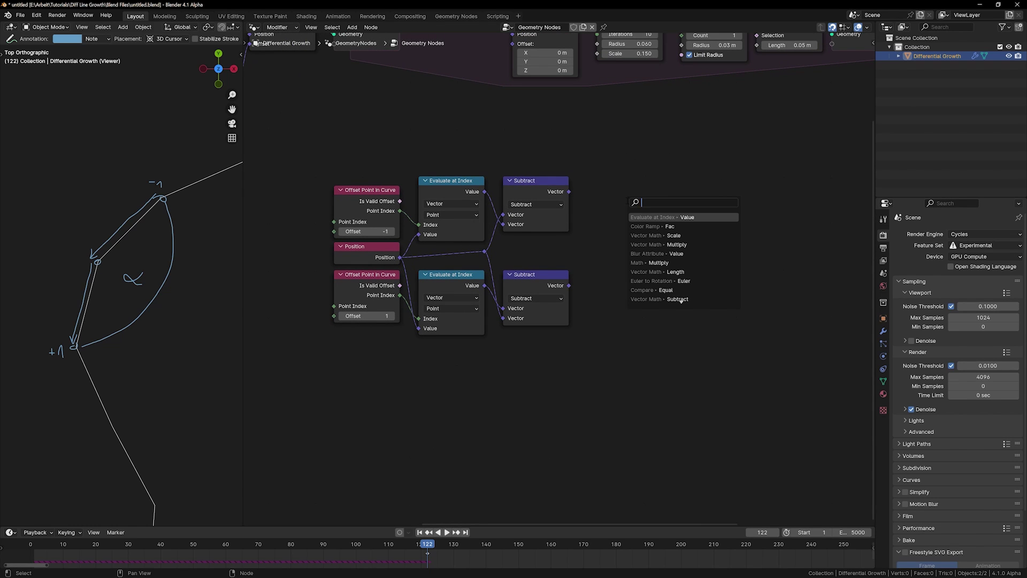
{"action": "type", "text": "norm"}
{"action": "key", "text": "Return"}
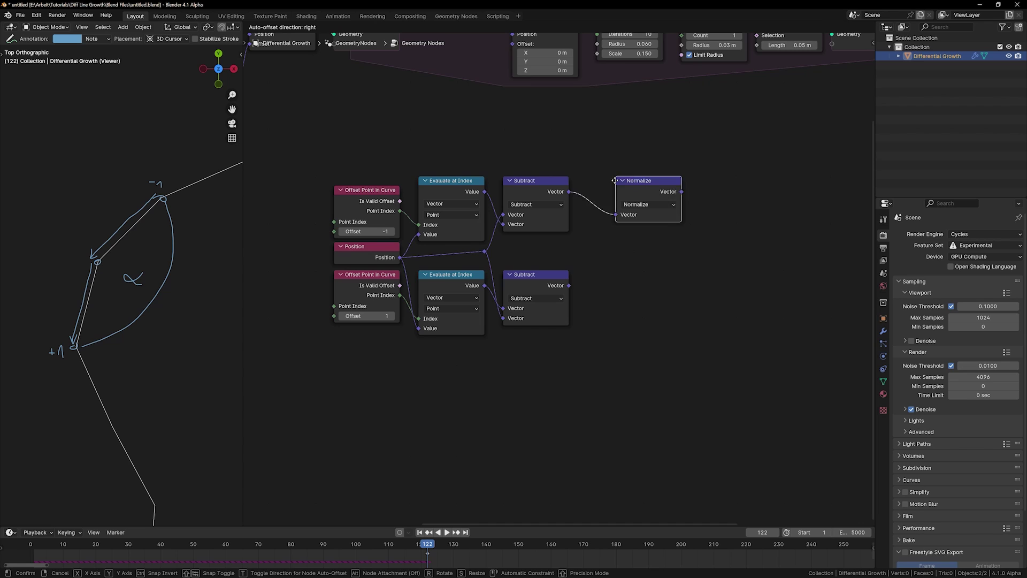
{"action": "left_click", "coordinate": [581, 190]}
{"action": "key", "text": "shift+d"}
{"action": "left_click", "coordinate": [604, 278]}
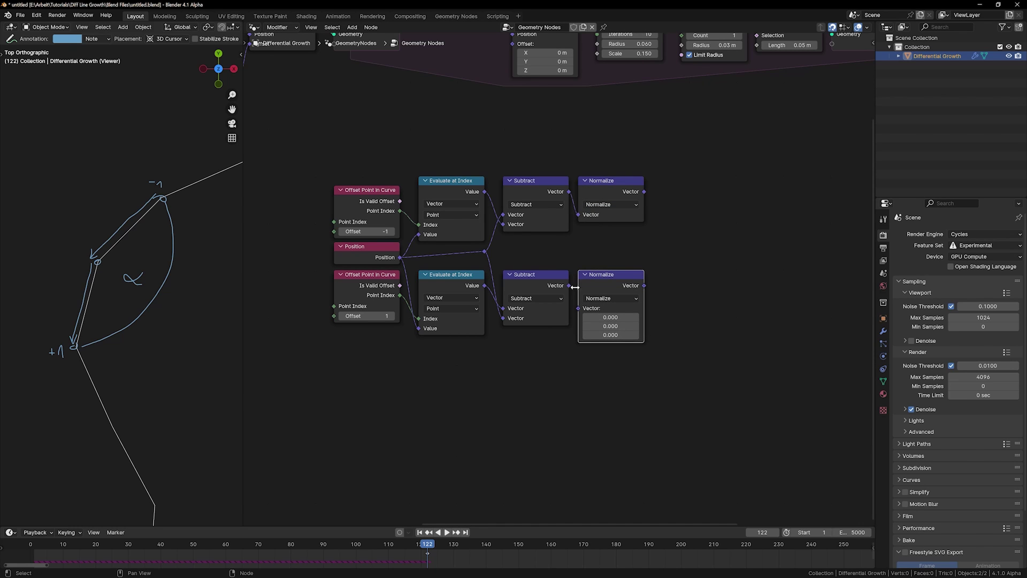
{"action": "left_click_drag", "start_coordinate": [569, 285], "coordinate": [579, 308]}
Step: Add a Vector Math Dot Product node fed by both Normalize outputs
{"action": "middle_click_drag", "start_coordinate": [645, 210], "coordinate": [518, 224]}
{"action": "left_click_drag", "start_coordinate": [517, 224], "coordinate": [578, 226]}
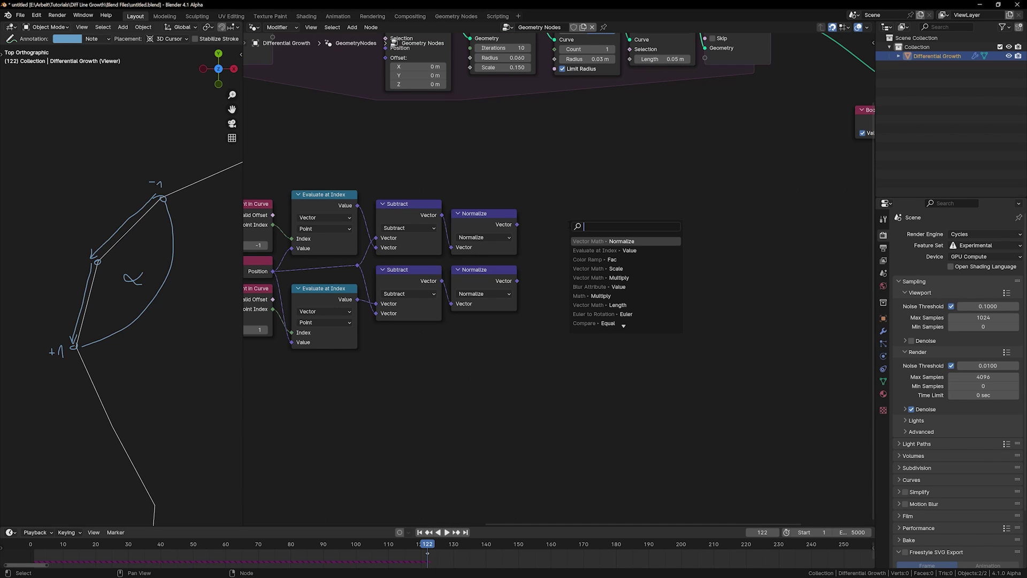
{"action": "type", "text": "dot"}
{"action": "key", "text": "Return"}
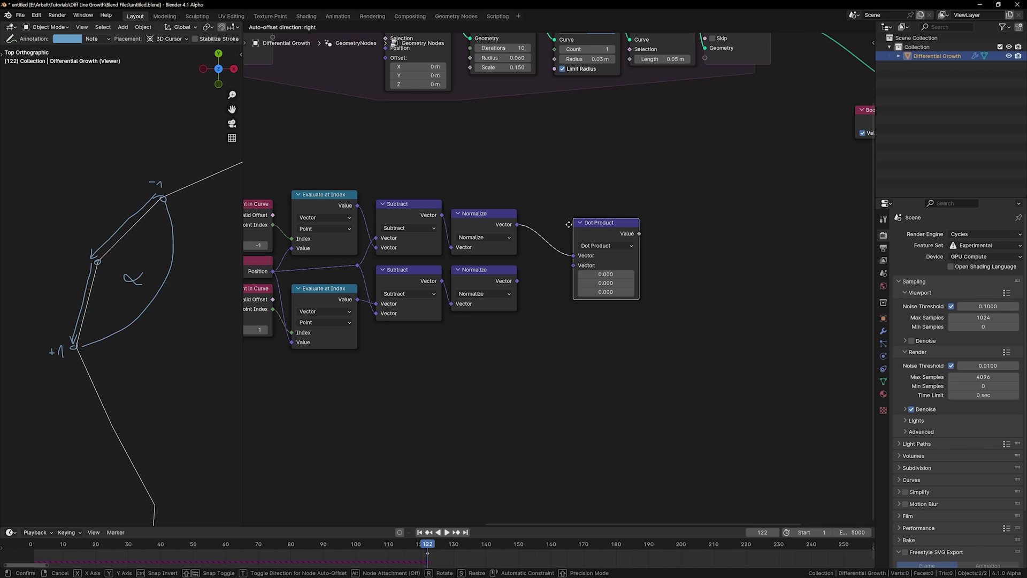
{"action": "left_click", "coordinate": [559, 205]}
{"action": "left_click_drag", "start_coordinate": [516, 281], "coordinate": [563, 246]}
Step: Add a Math node set to Arccosine on the Dot Product value and align it beside that node
{"action": "left_click_drag", "start_coordinate": [592, 205], "coordinate": [642, 207]}
{"action": "type", "text": "a"}
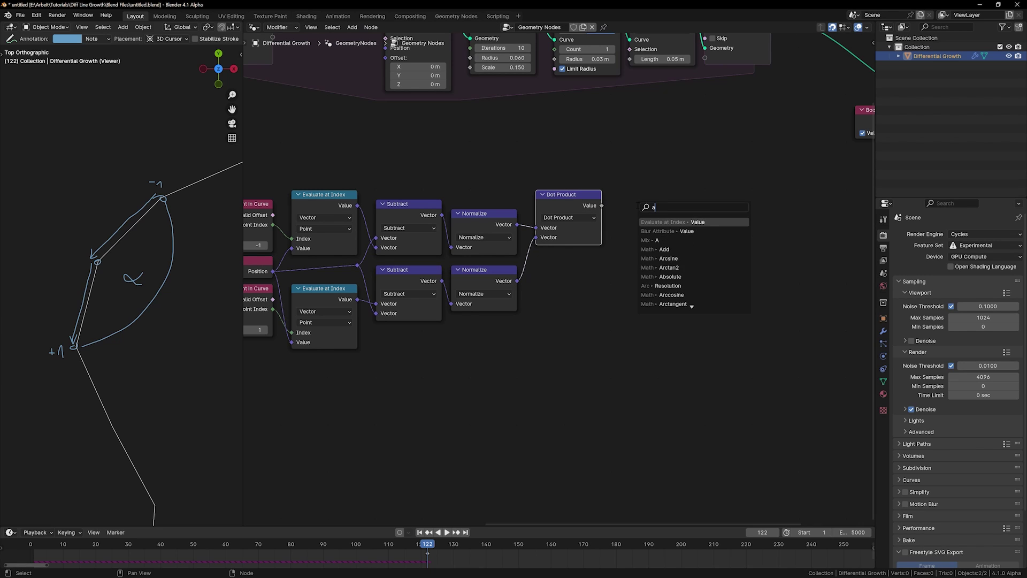
{"action": "type", "text": "rcc"}
{"action": "key", "text": "Return"}
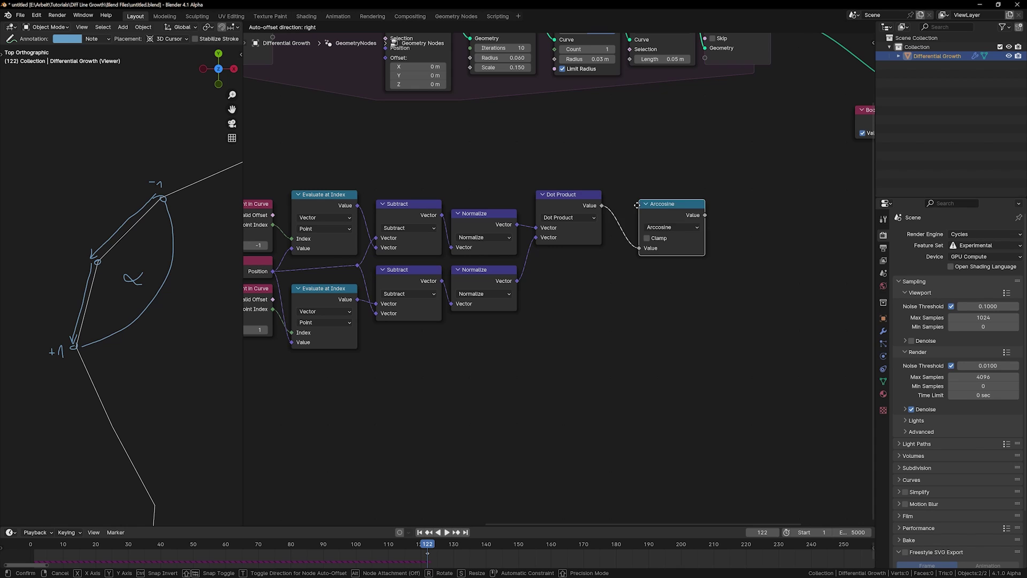
{"action": "left_click", "coordinate": [685, 202]}
{"action": "scroll", "coordinate": [687, 200], "scroll_direction": "up", "scroll_amount": 3}
{"action": "middle_click_drag", "start_coordinate": [686, 200], "coordinate": [608, 281]}
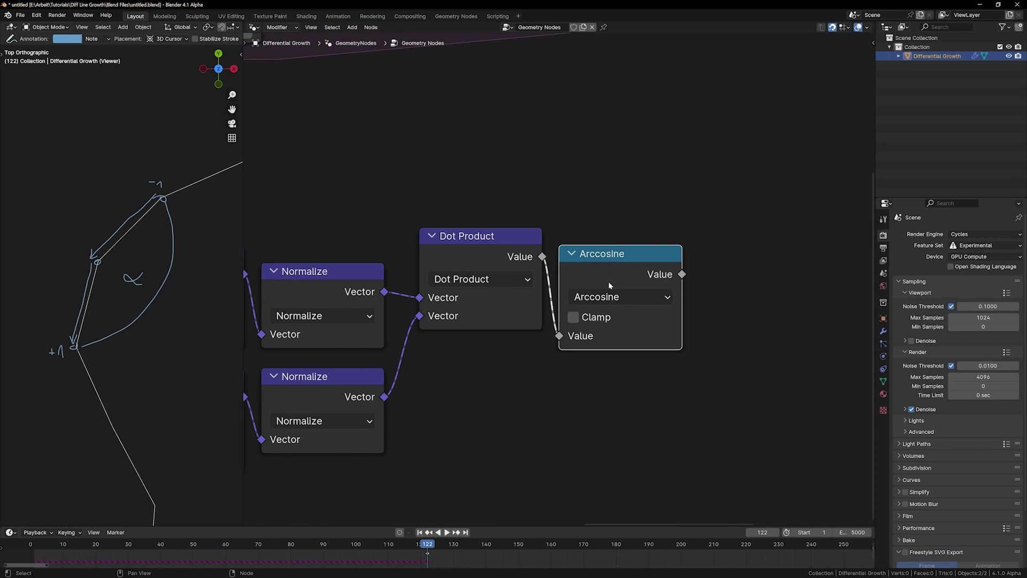
{"action": "left_click_drag", "start_coordinate": [608, 282], "coordinate": [609, 266]}
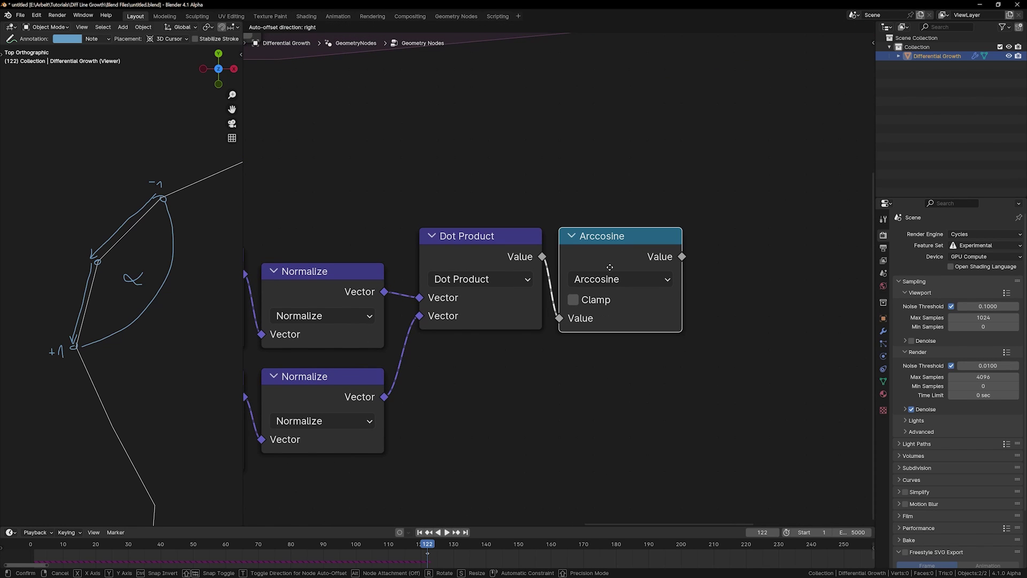
Step: Preview the Arccosine output with a Viewer and examine the per-point angles in the spreadsheet and along the curve
{"action": "left_click", "coordinate": [645, 257], "text": "ctrl+shift"}
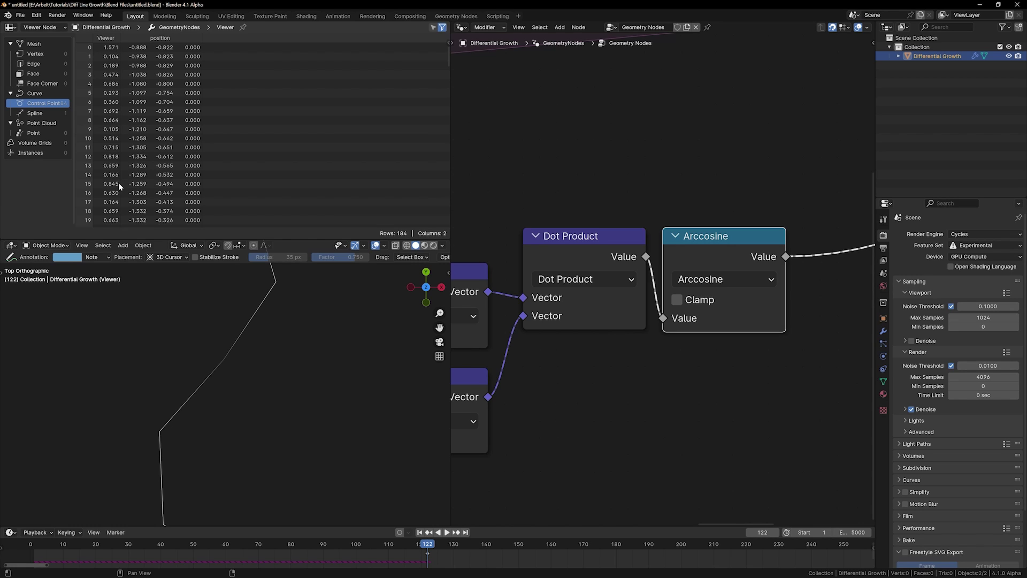
{"action": "scroll", "coordinate": [118, 186], "scroll_direction": "down", "scroll_amount": 5}
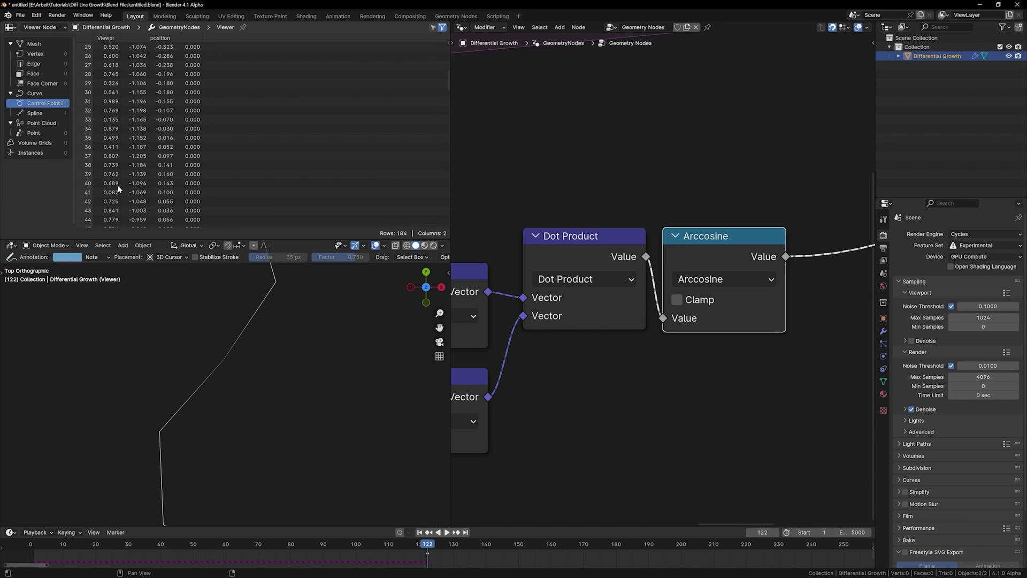
{"action": "scroll", "coordinate": [117, 186], "scroll_direction": "up", "scroll_amount": 7}
{"action": "scroll", "coordinate": [232, 368], "scroll_direction": "down", "scroll_amount": 14}
{"action": "middle_click_drag", "start_coordinate": [303, 403], "coordinate": [222, 385], "text": "shift"}
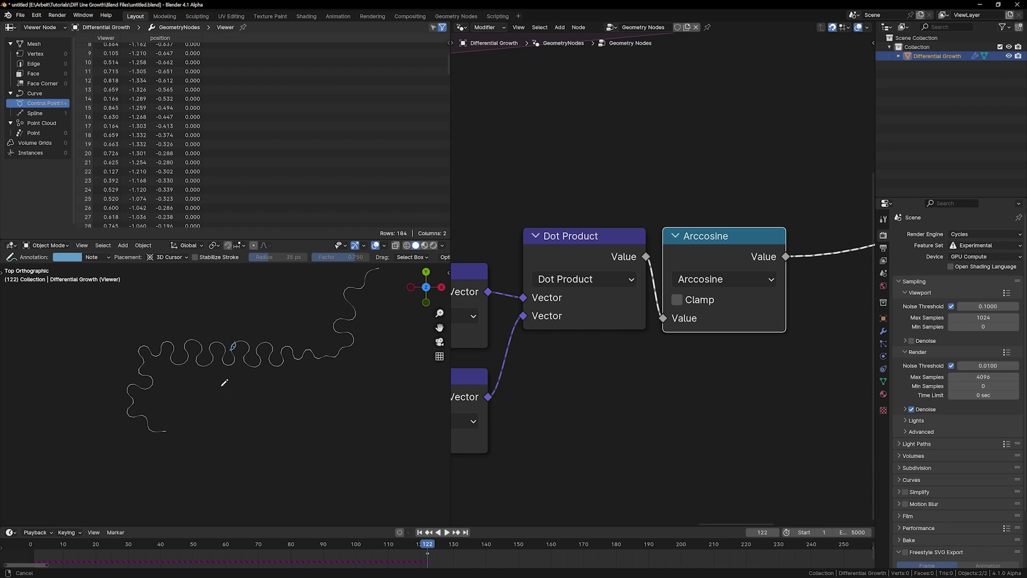
{"action": "scroll", "coordinate": [240, 348], "scroll_direction": "up", "scroll_amount": 8}
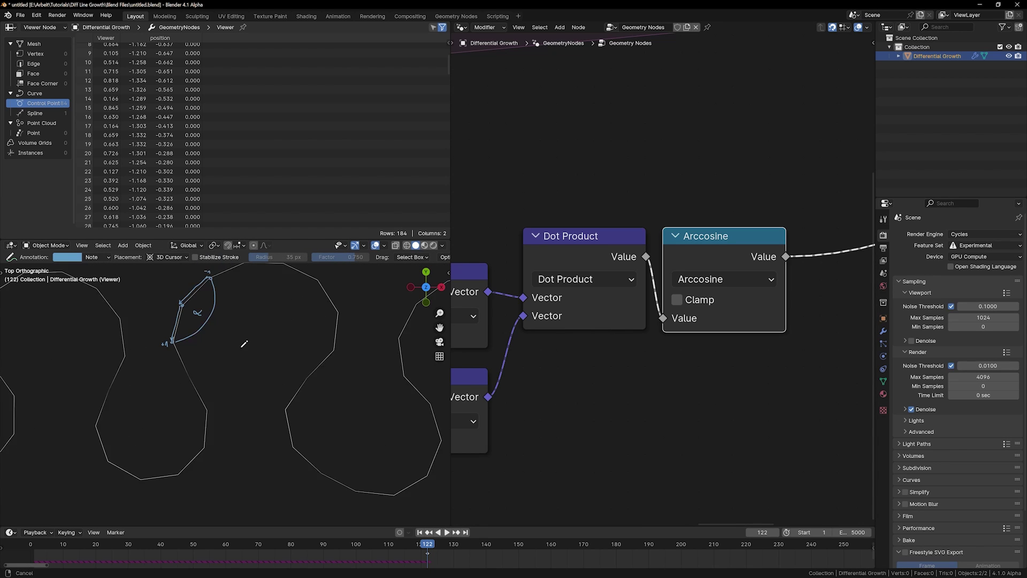
{"action": "left_click_drag", "start_coordinate": [228, 239], "coordinate": [276, 116]}
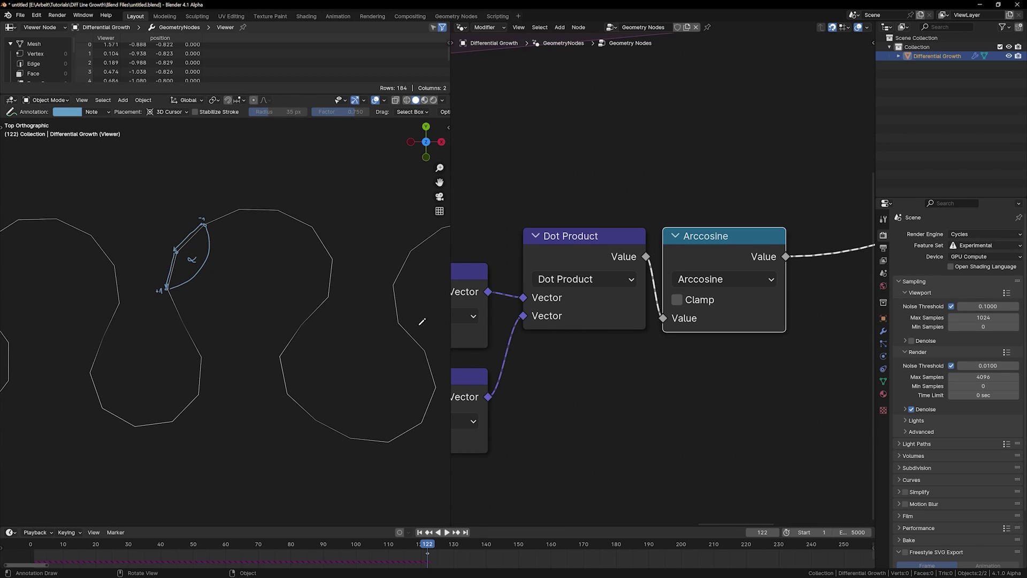
{"action": "scroll", "coordinate": [165, 284], "scroll_direction": "down", "scroll_amount": 5}
{"action": "scroll", "coordinate": [230, 308], "scroll_direction": "up", "scroll_amount": 5}
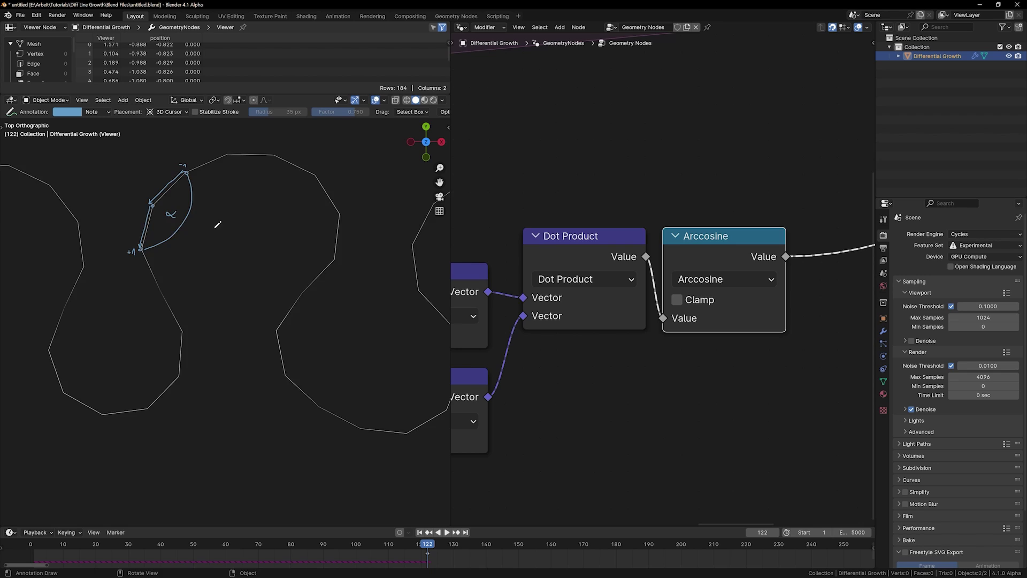
Step: Duplicate the Dot Product node below itself, set the copy to Cross Product and connect both Normalize outputs to it
{"action": "scroll", "coordinate": [540, 176], "scroll_direction": "down", "scroll_amount": 6}
{"action": "left_click", "coordinate": [557, 208]}
{"action": "key", "text": "shift+d"}
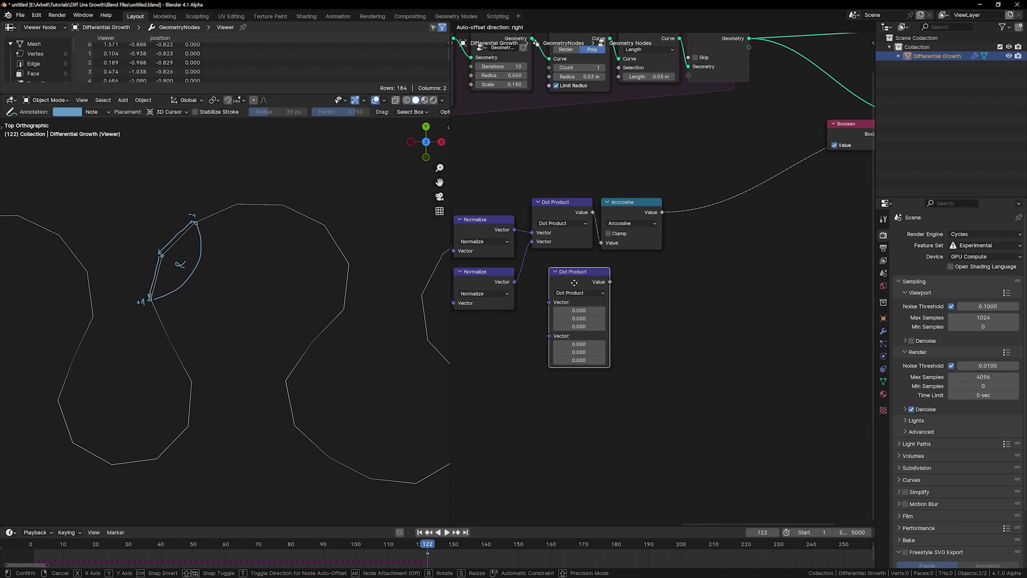
{"action": "left_click", "coordinate": [574, 270]}
{"action": "left_click", "coordinate": [576, 287]}
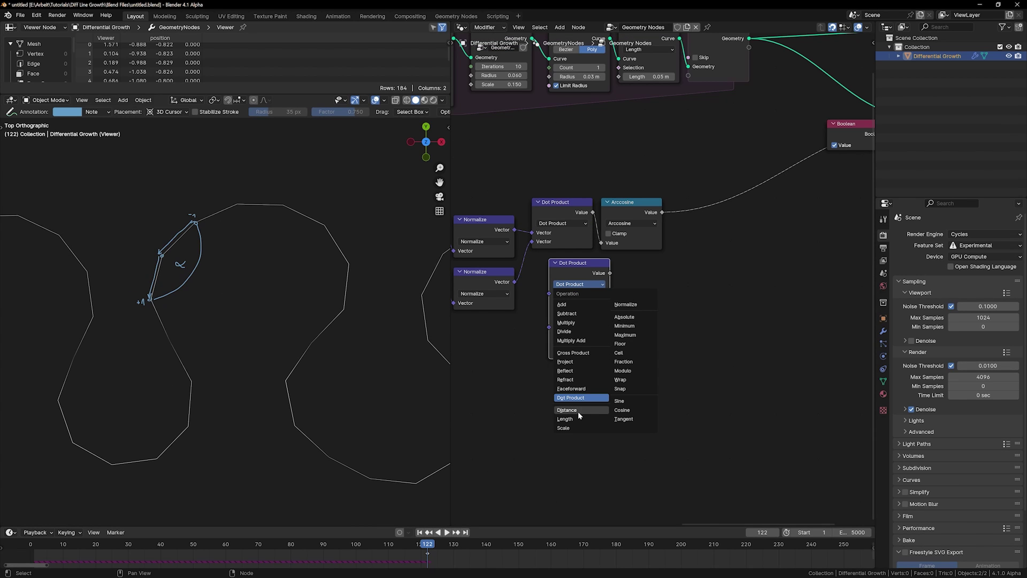
{"action": "left_click", "coordinate": [573, 353]}
{"action": "left_click_drag", "start_coordinate": [513, 230], "coordinate": [603, 304]}
Step: Duplicate a Normalize node and place the copy after Cross Product to normalize its result
{"action": "left_click", "coordinate": [490, 230]}
{"action": "key", "text": "shift+d"}
{"action": "left_click", "coordinate": [649, 286]}
Step: Add a Separate XYZ node after the Normalize node that follows Cross Product
{"action": "middle_click_drag", "start_coordinate": [694, 314], "coordinate": [637, 284]}
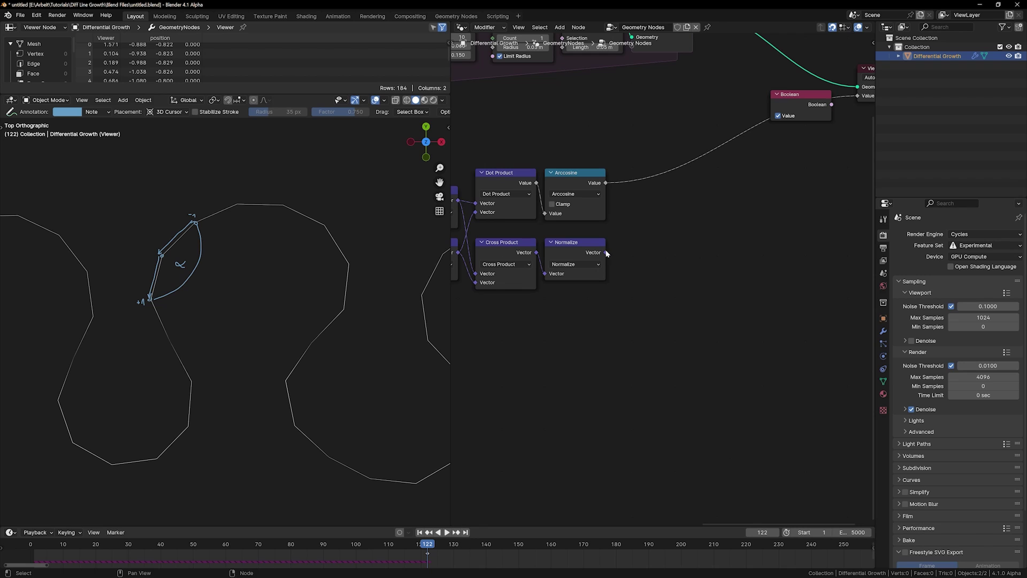
{"action": "left_click_drag", "start_coordinate": [606, 253], "coordinate": [661, 261]}
{"action": "type", "text": "se"}
{"action": "type", "text": "pa"}
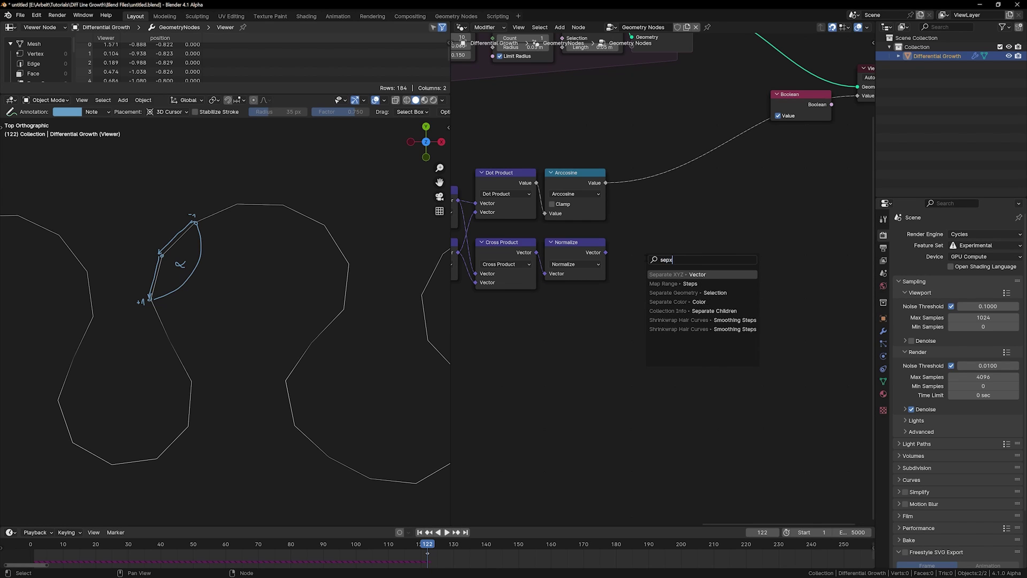
{"action": "key", "text": "Return"}
{"action": "left_click", "coordinate": [619, 255]}
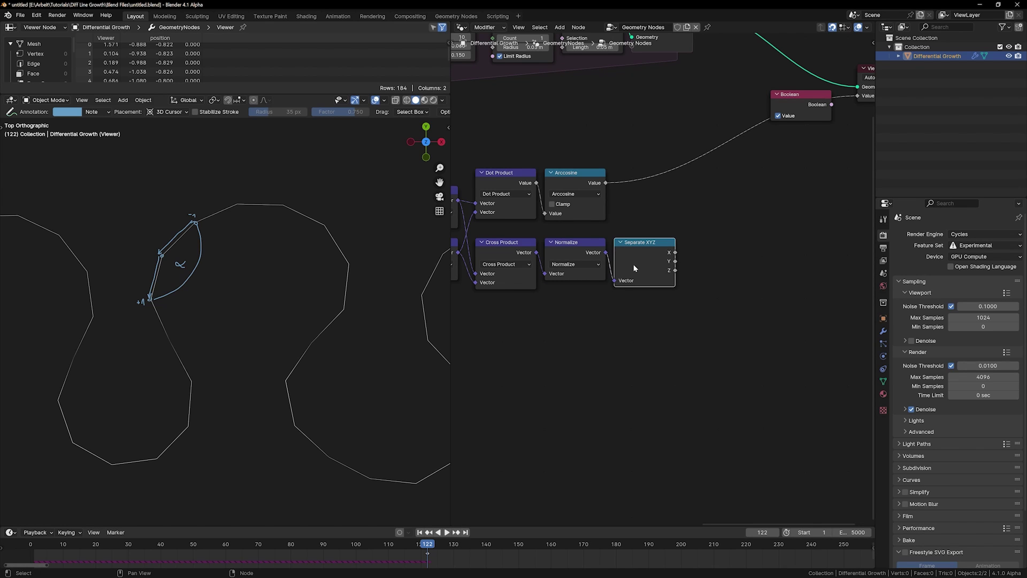
Step: Add a Math Multiply node that multiplies the Arccosine value by the Z output of Separate XYZ
{"action": "scroll", "coordinate": [634, 268], "scroll_direction": "down", "scroll_amount": 2}
{"action": "key", "text": "alt+a"}
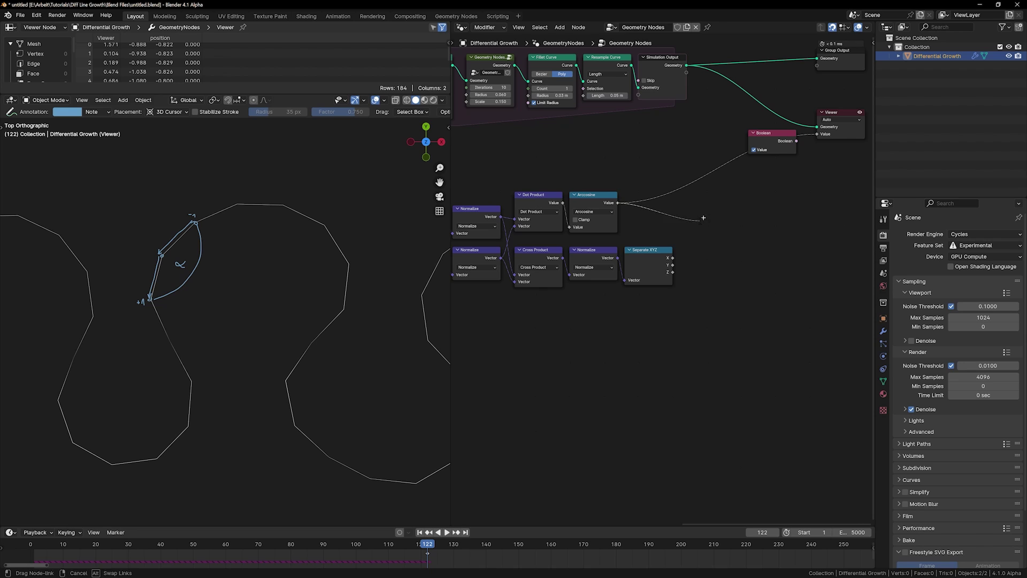
{"action": "key", "text": "shift+a"}
{"action": "type", "text": "mult"}
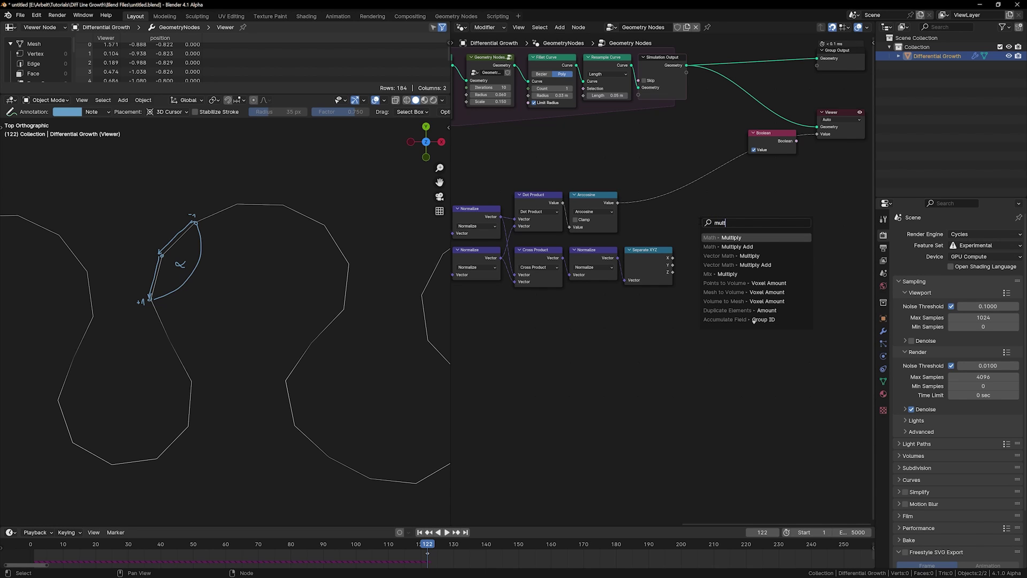
{"action": "left_click", "coordinate": [719, 237]}
{"action": "left_click", "coordinate": [700, 222]}
{"action": "scroll", "coordinate": [714, 264], "scroll_direction": "up", "scroll_amount": 3}
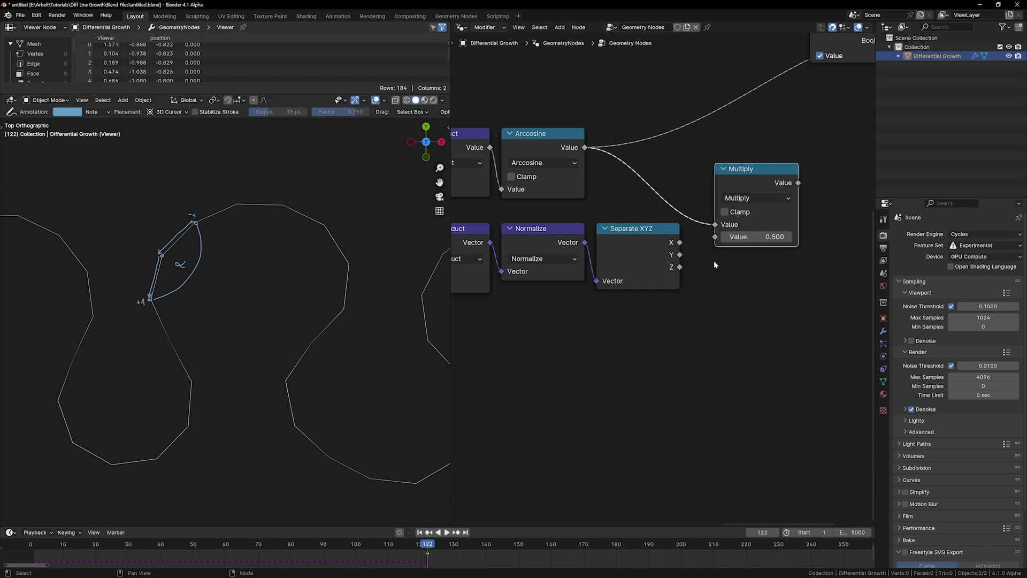
{"action": "left_click_drag", "start_coordinate": [679, 267], "coordinate": [715, 236]}
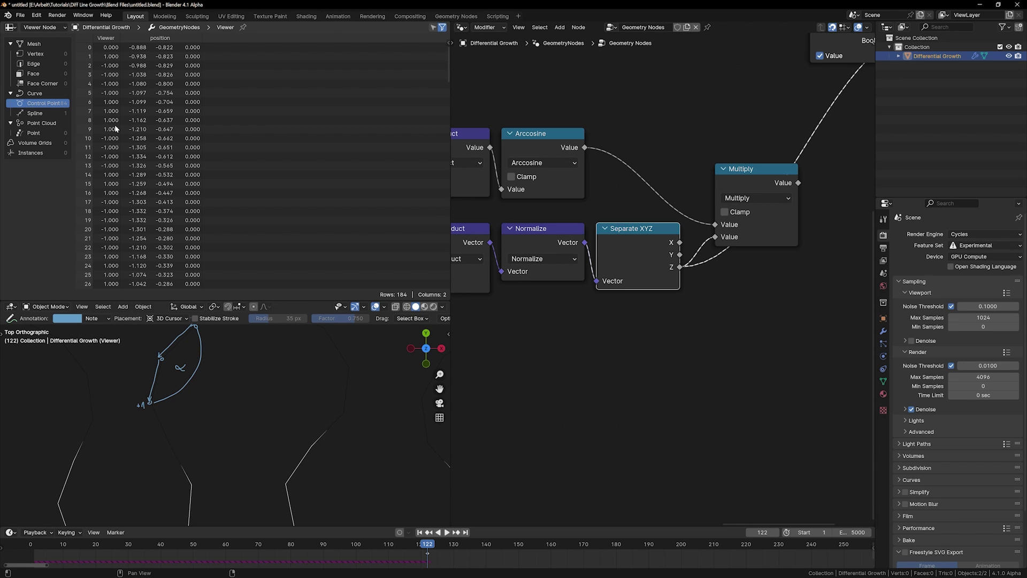
Step: Examine the Separate XYZ Z output and the Multiply result in the spreadsheet and along the curve
{"action": "scroll", "coordinate": [297, 405], "scroll_direction": "down", "scroll_amount": 10}
{"action": "middle_click_drag", "start_coordinate": [224, 440], "coordinate": [290, 416], "text": "shift"}
{"action": "scroll", "coordinate": [261, 421], "scroll_direction": "up", "scroll_amount": 4}
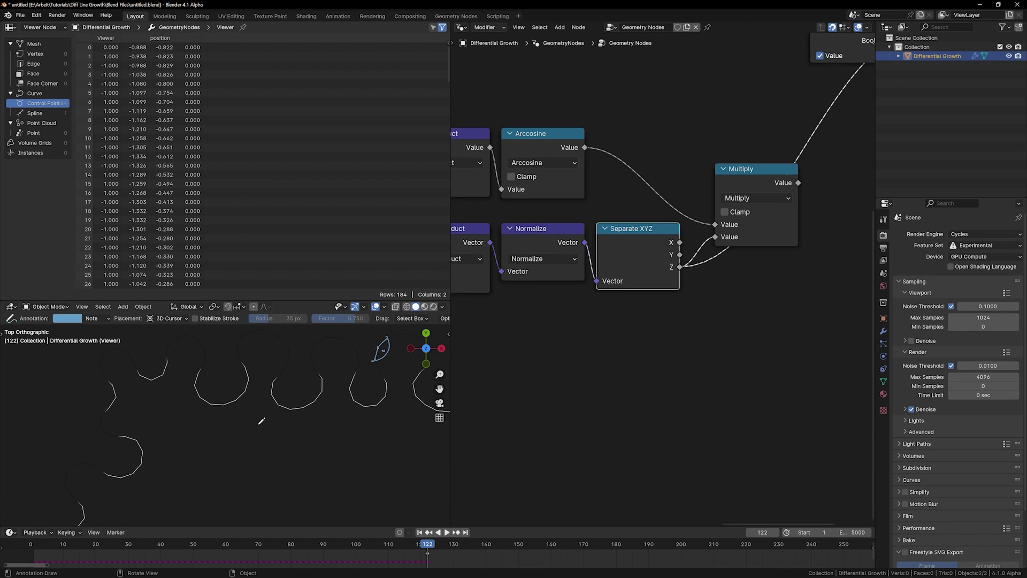
{"action": "scroll", "coordinate": [246, 407], "scroll_direction": "down", "scroll_amount": 3}
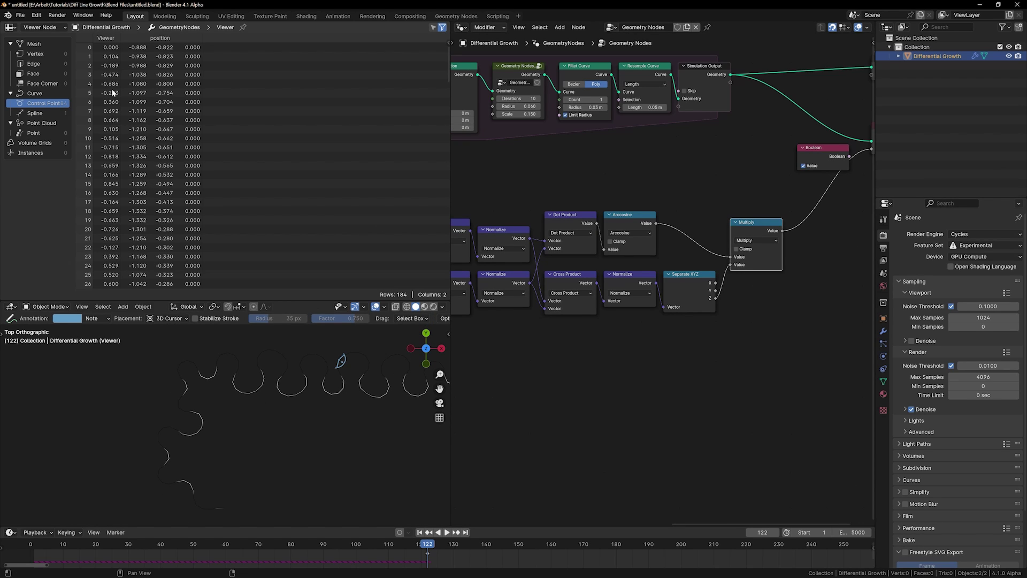
Step: Collapse the Cross Product, its Normalize and the Separate XYZ nodes, and stack them vertically beneath Cross Product
{"action": "scroll", "coordinate": [599, 282], "scroll_direction": "up", "scroll_amount": 2}
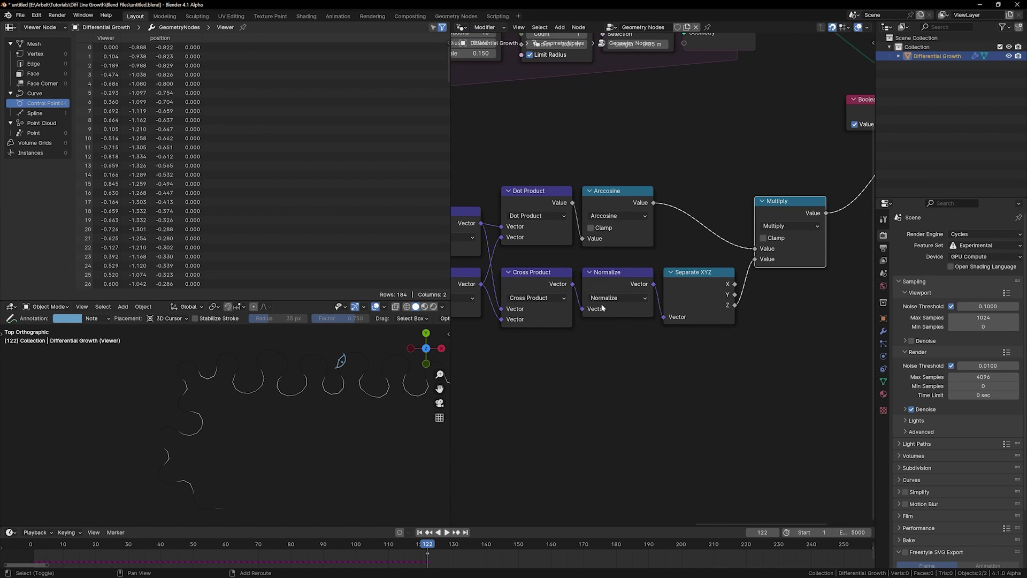
{"action": "left_click", "coordinate": [573, 275]}
{"action": "left_click", "coordinate": [653, 275]}
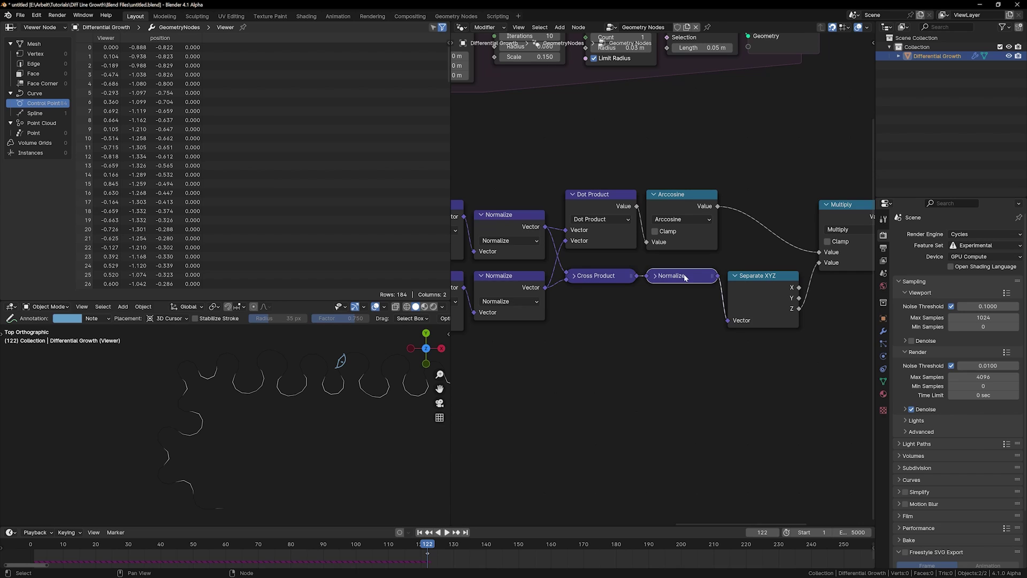
{"action": "left_click", "coordinate": [733, 277]}
{"action": "left_click_drag", "start_coordinate": [674, 276], "coordinate": [592, 295]}
{"action": "left_click_drag", "start_coordinate": [760, 275], "coordinate": [597, 314]}
Step: Collapse the Dot Product and Arccosine nodes and stack Arccosine directly under Dot Product
{"action": "middle_click_drag", "start_coordinate": [516, 291], "coordinate": [643, 294], "text": "shift"}
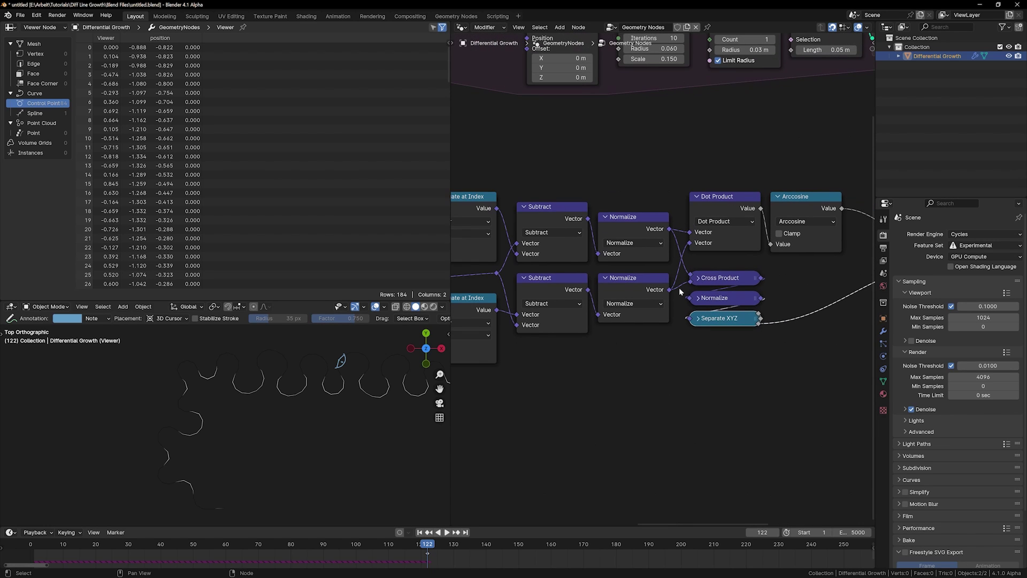
{"action": "middle_click_drag", "start_coordinate": [708, 265], "coordinate": [673, 279], "text": "shift"}
{"action": "left_click", "coordinate": [663, 212]}
{"action": "left_click", "coordinate": [744, 212]}
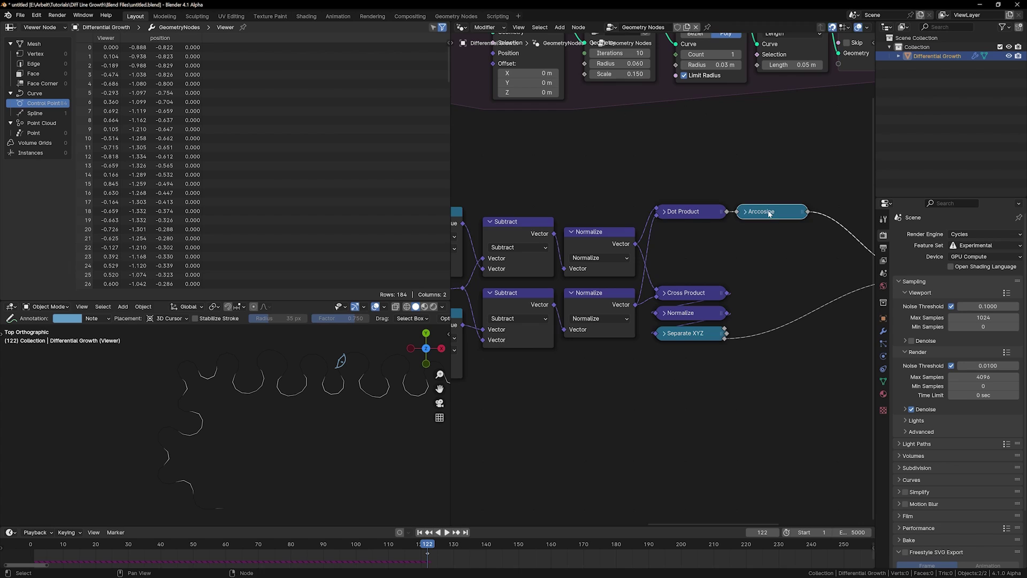
{"action": "left_click_drag", "start_coordinate": [770, 210], "coordinate": [690, 225]}
Step: Collapse the two Normalize nodes that follow the Subtract nodes
{"action": "middle_click_drag", "start_coordinate": [570, 234], "coordinate": [636, 231]}
{"action": "left_click", "coordinate": [641, 215]}
{"action": "left_click", "coordinate": [643, 277]}
Step: Move Multiply closer to the collapsed nodes and combine the whole angle calculation, from Offset Point in Curve to Multiply, into a node group
{"action": "scroll", "coordinate": [637, 232], "scroll_direction": "down", "scroll_amount": 5}
{"action": "scroll", "coordinate": [637, 231], "scroll_direction": "down", "scroll_amount": 2}
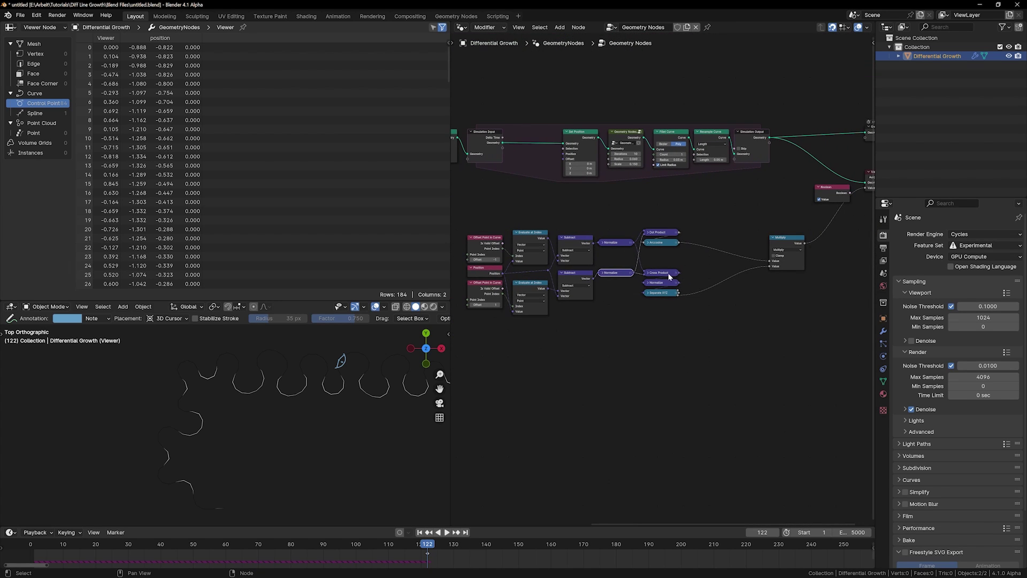
{"action": "left_click_drag", "start_coordinate": [790, 241], "coordinate": [729, 262]}
{"action": "left_click_drag", "start_coordinate": [467, 221], "coordinate": [741, 336]}
{"action": "key", "text": "ctrl+g"}
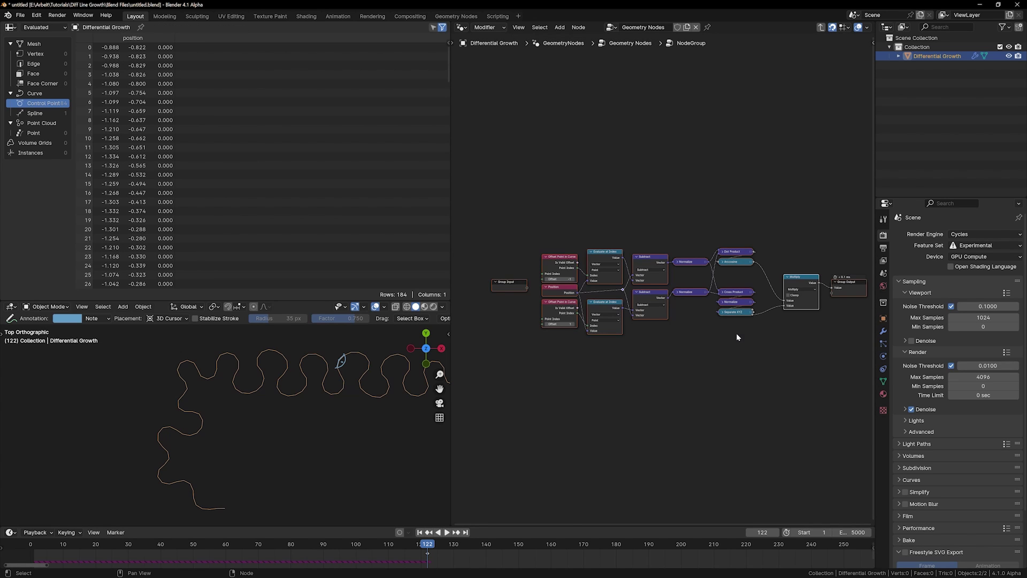
Step: Route Arccosine into the first Group Output socket and Multiply's result into a second output socket
{"action": "middle_click_drag", "start_coordinate": [736, 333], "coordinate": [642, 329]}
{"action": "left_click_drag", "start_coordinate": [701, 288], "coordinate": [723, 262]}
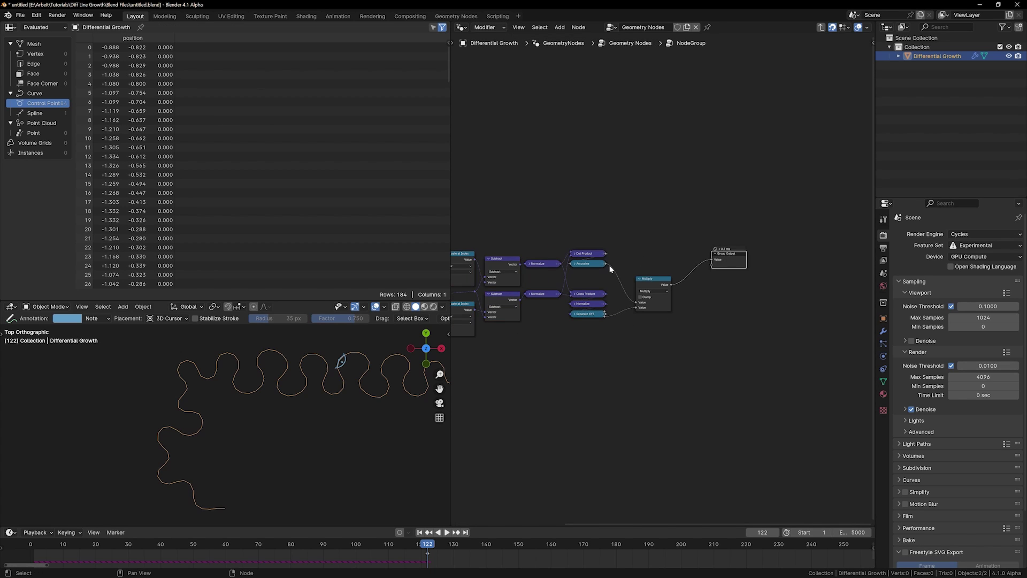
{"action": "scroll", "coordinate": [670, 278], "scroll_direction": "up", "scroll_amount": 2}
{"action": "left_click_drag", "start_coordinate": [571, 254], "coordinate": [739, 248]}
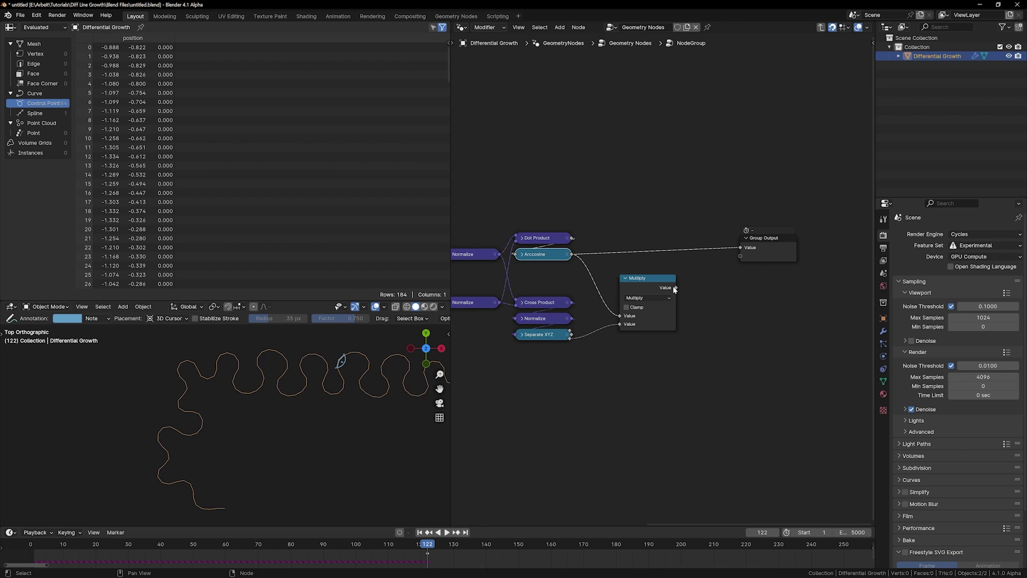
{"action": "left_click", "coordinate": [766, 256]}
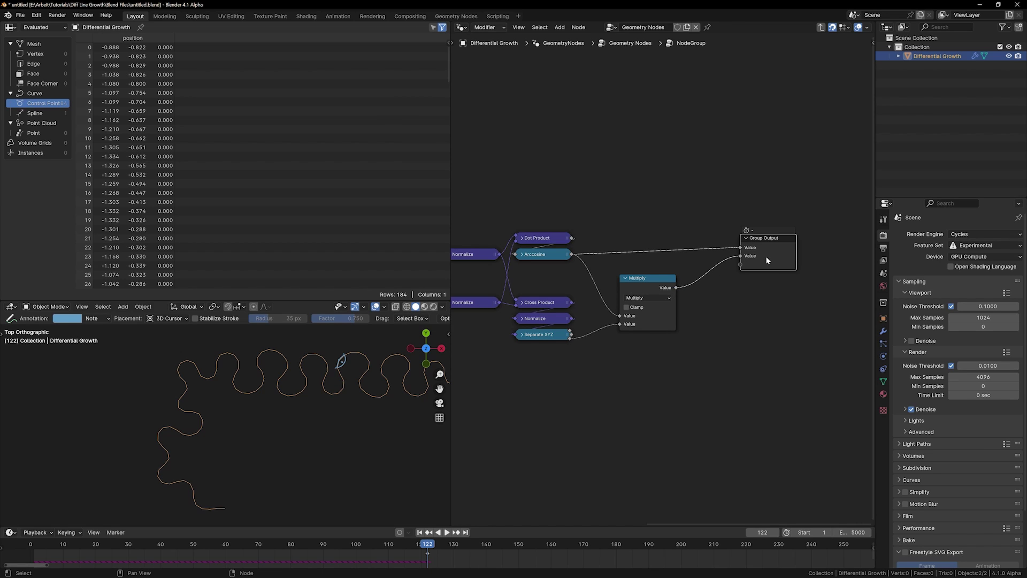
Step: Rename the node group's two outputs as Unsigned Angle and Signed Angle
{"action": "key", "text": "n"}
{"action": "double_click", "coordinate": [800, 57]}
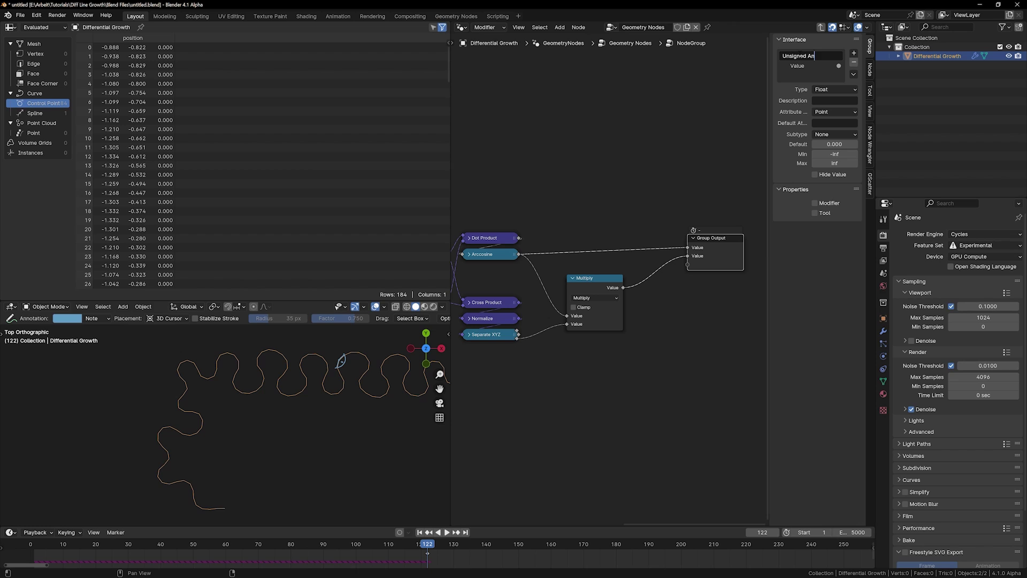
{"action": "key", "text": "Return"}
{"action": "double_click", "coordinate": [797, 66]}
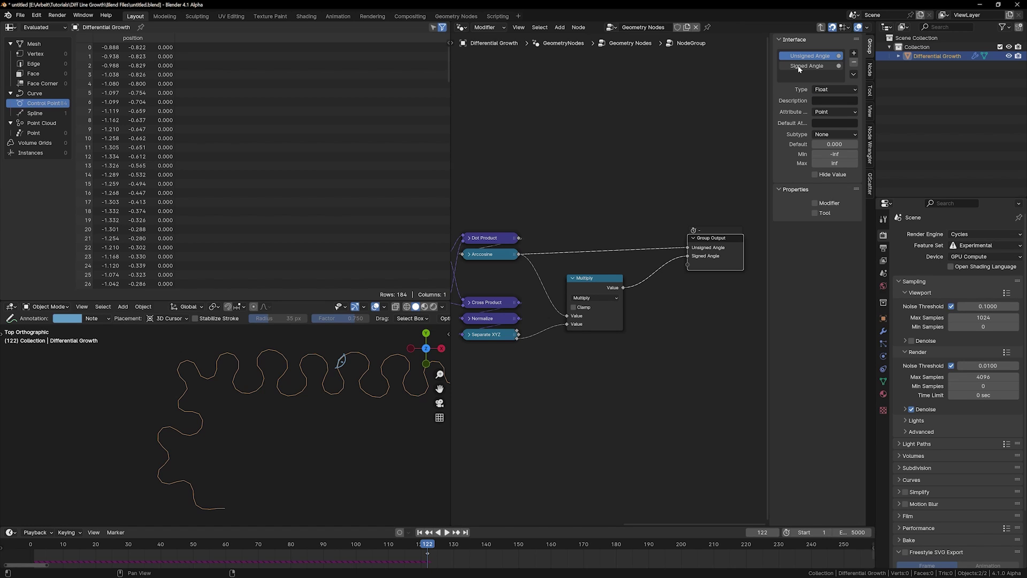
Step: Move Group Output closer to Multiply, leave the group and name it Curve Angle
{"action": "left_click_drag", "start_coordinate": [731, 258], "coordinate": [707, 265]}
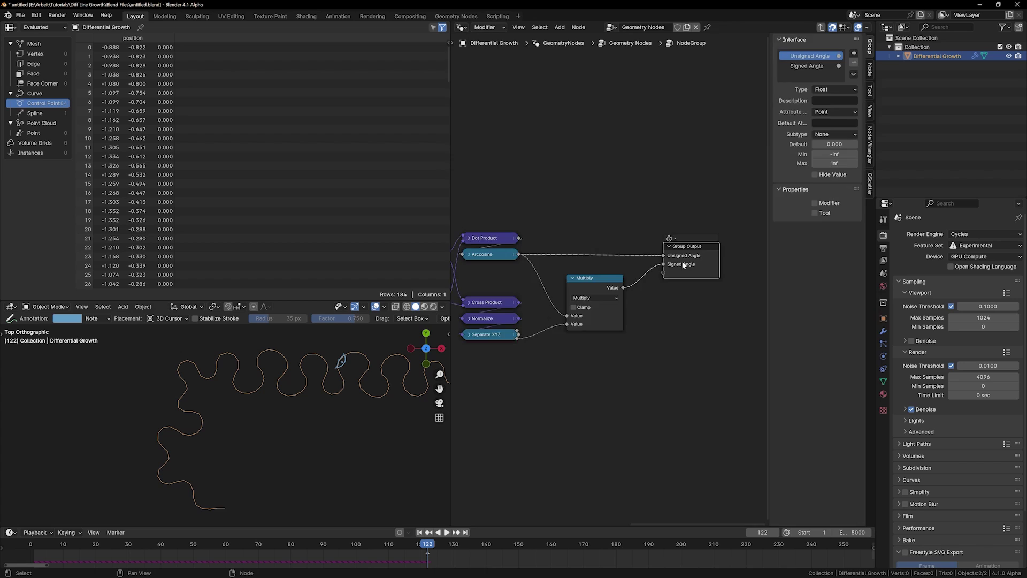
{"action": "key", "text": "Tab"}
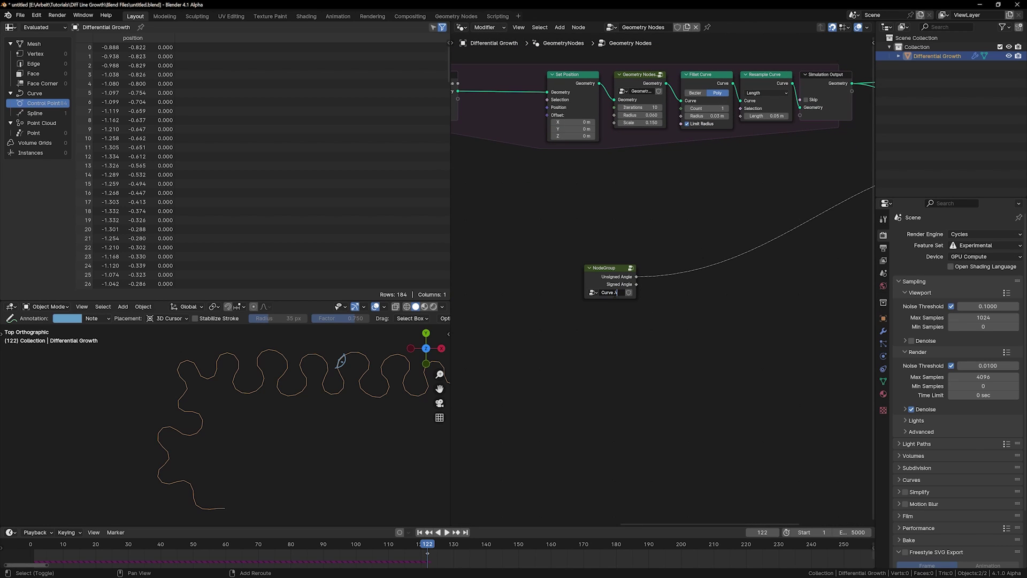
{"action": "key", "text": "Return"}
Step: Rename the Geometry Nodes group between Set Position and Fillet Curve as Point Relax and give it a fake user
{"action": "middle_click_drag", "start_coordinate": [640, 166], "coordinate": [631, 316]}
{"action": "scroll", "coordinate": [634, 273], "scroll_direction": "up", "scroll_amount": 8}
{"action": "double_click", "coordinate": [598, 223]}
{"action": "type", "text": "P"}
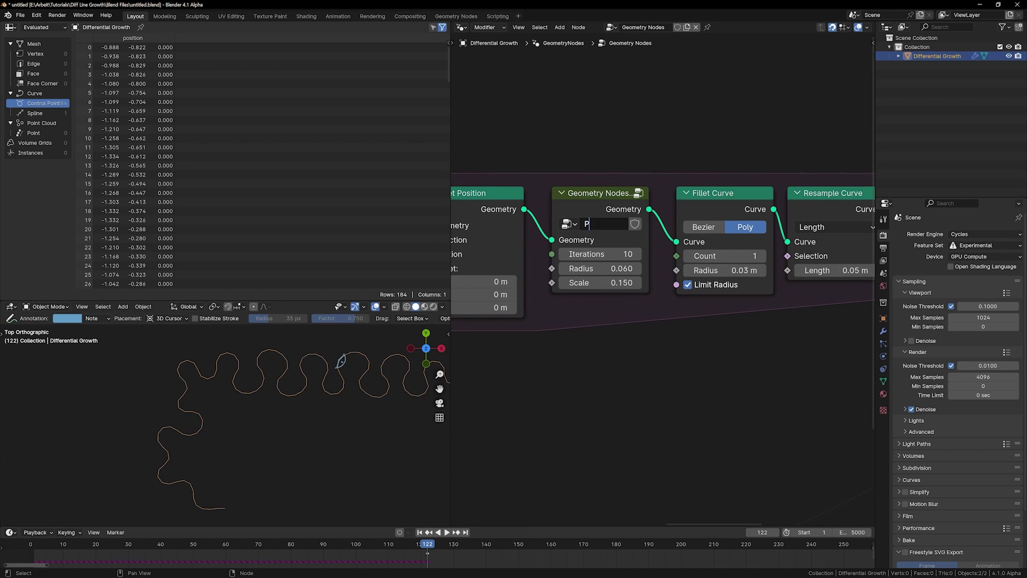
{"action": "type", "text": "oint Relax"}
{"action": "key", "text": "Return"}
{"action": "left_click", "coordinate": [635, 224]}
Step: Move Curve Angle beneath the simulation zone and add a Normal node above it
{"action": "scroll", "coordinate": [644, 289], "scroll_direction": "down", "scroll_amount": 5}
{"action": "middle_click_drag", "start_coordinate": [616, 373], "coordinate": [605, 290]}
{"action": "left_click_drag", "start_coordinate": [567, 401], "coordinate": [547, 345]}
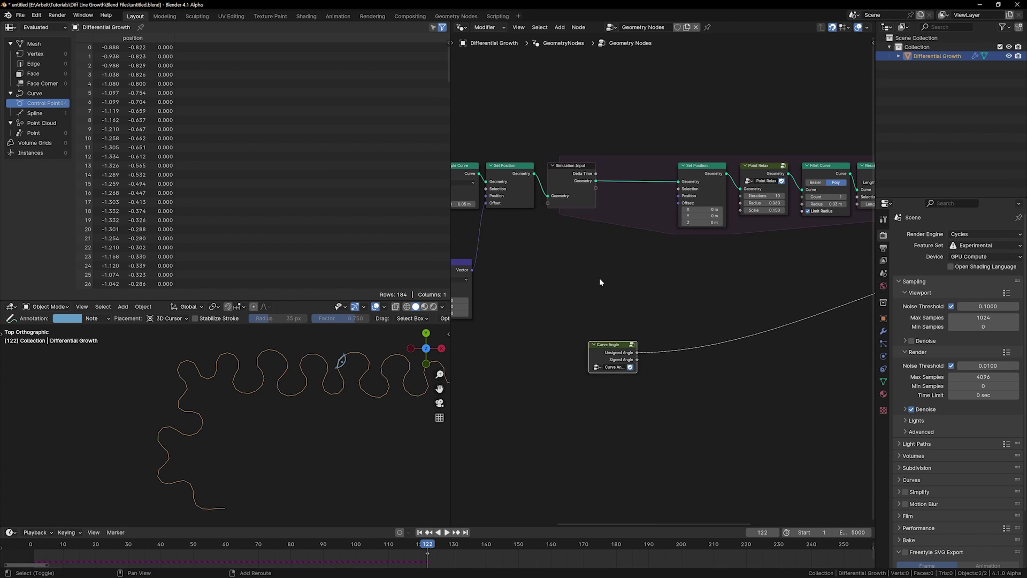
{"action": "key", "text": "shift+a"}
{"action": "type", "text": "nor"}
{"action": "key", "text": "Return"}
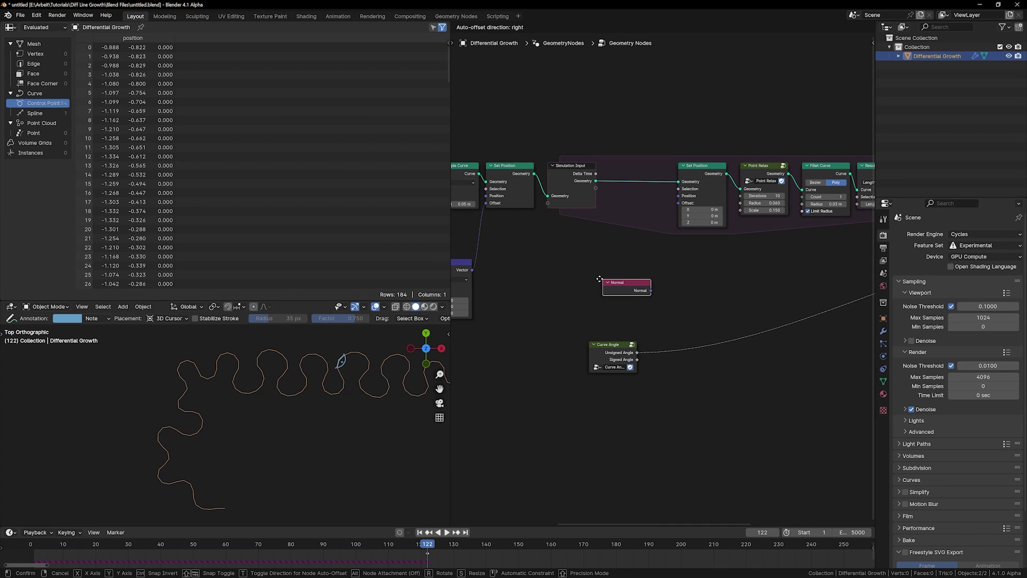
{"action": "left_click", "coordinate": [584, 280]}
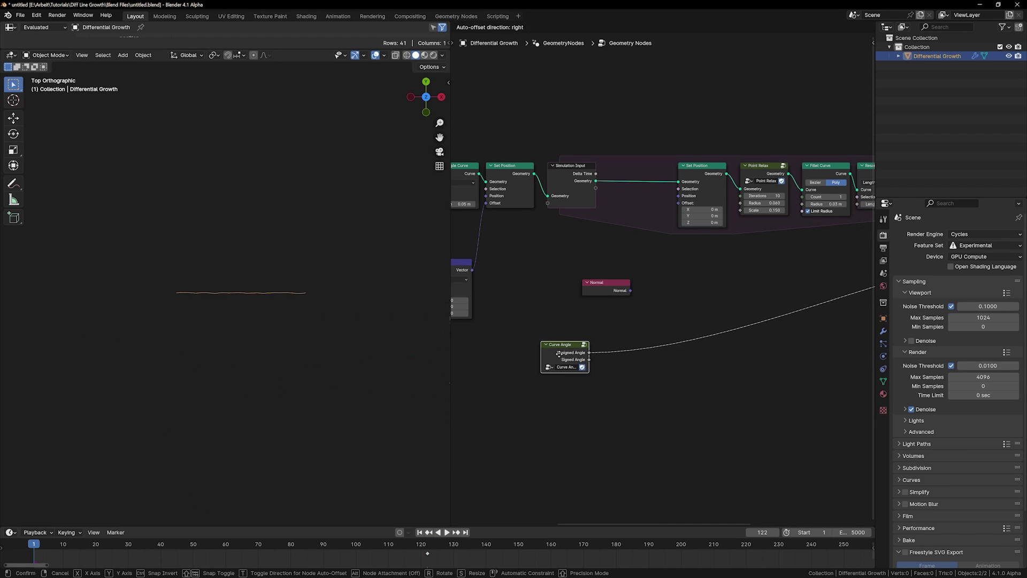
Step: Add a vector Scale node fed by Normal and connect Signed Angle to its Scale input
{"action": "scroll", "coordinate": [546, 305], "scroll_direction": "up", "scroll_amount": 4}
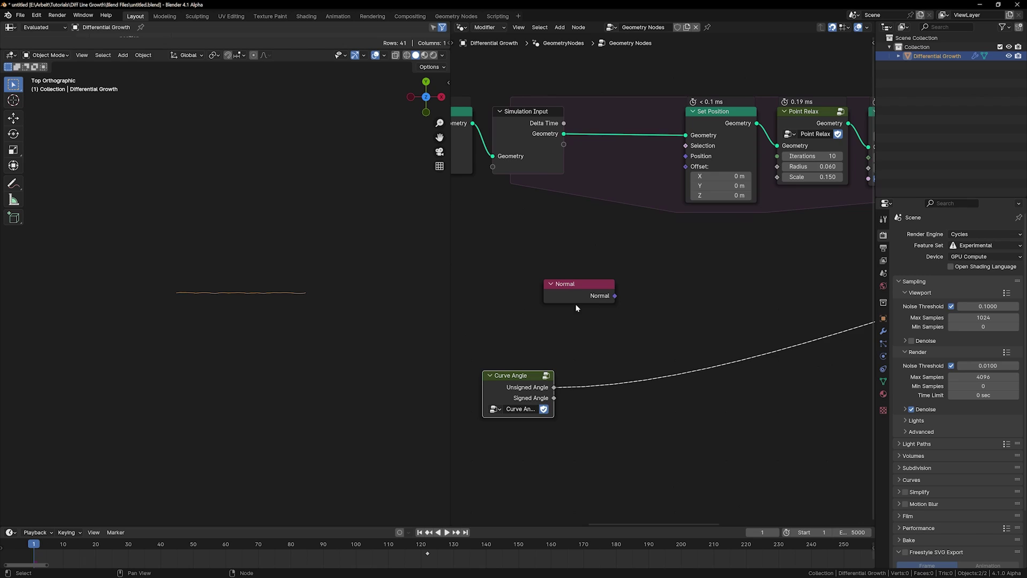
{"action": "left_click_drag", "start_coordinate": [545, 305], "coordinate": [610, 300]}
{"action": "type", "text": "scale"}
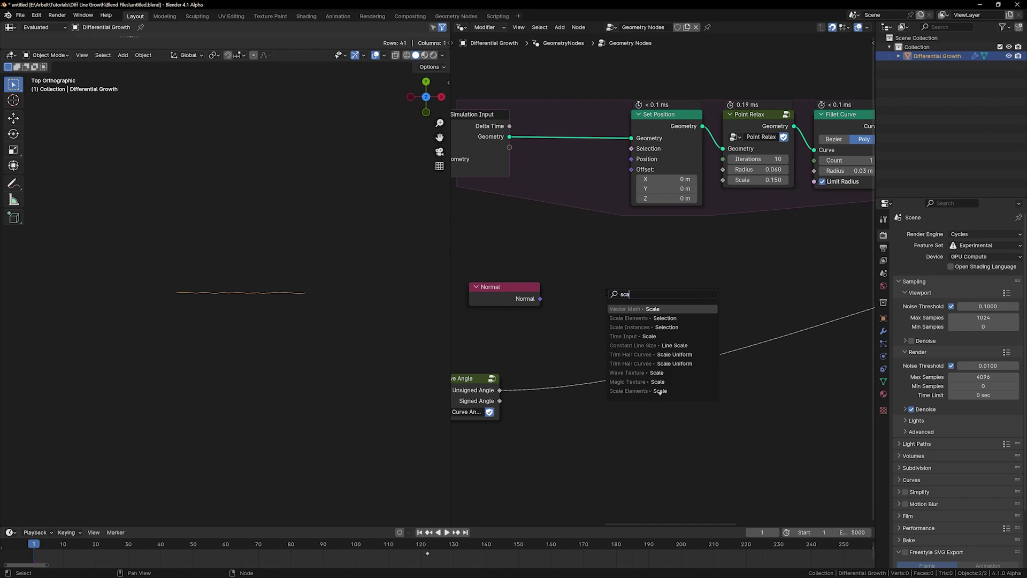
{"action": "key", "text": "Return"}
{"action": "left_click", "coordinate": [576, 298]}
{"action": "left_click_drag", "start_coordinate": [452, 273], "coordinate": [290, 274]}
{"action": "scroll", "coordinate": [449, 358], "scroll_direction": "up", "scroll_amount": 2}
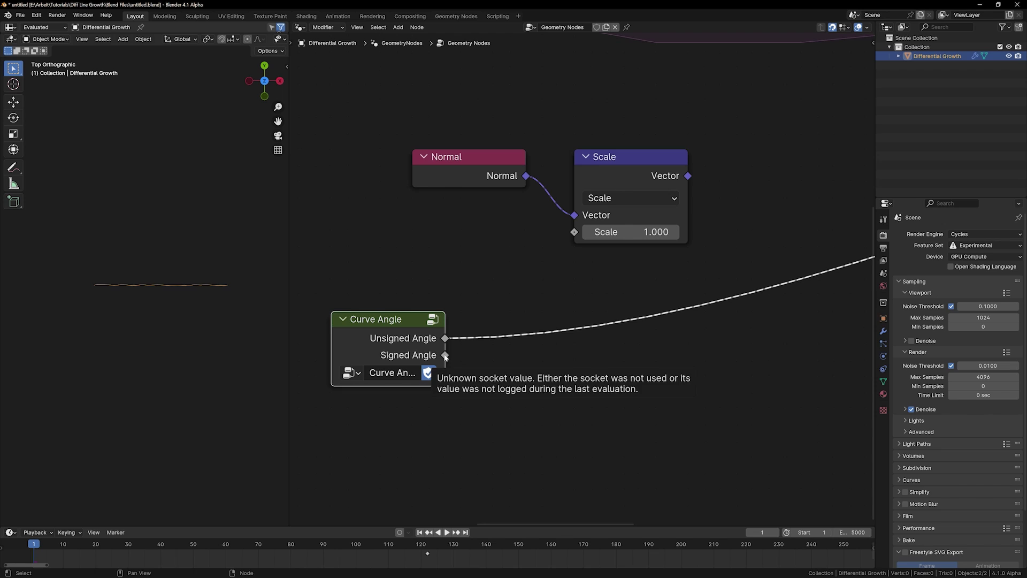
{"action": "left_click_drag", "start_coordinate": [445, 355], "coordinate": [577, 233]}
{"action": "scroll", "coordinate": [634, 229], "scroll_direction": "down", "scroll_amount": 2}
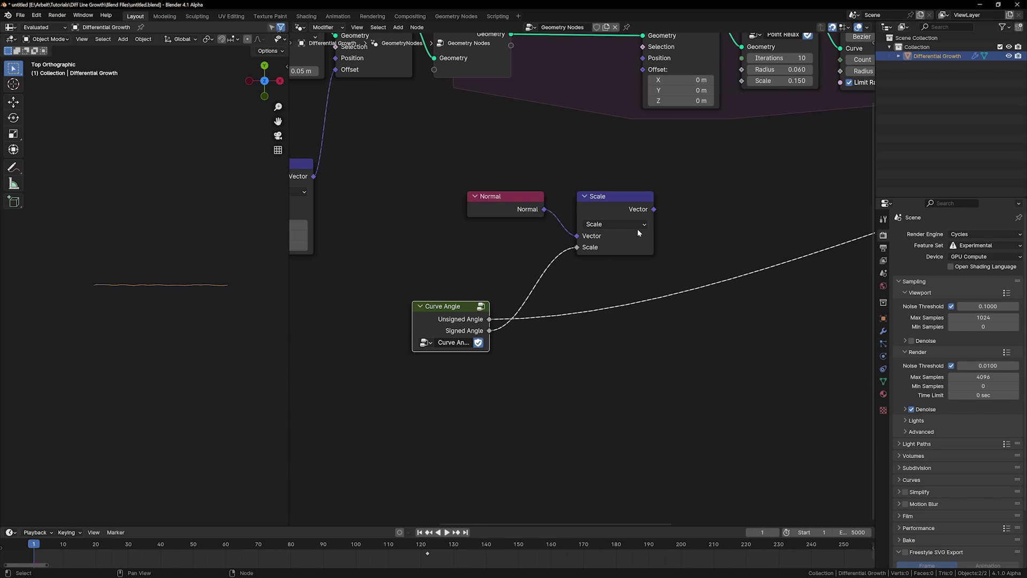
Step: Duplicate the Scale node, chain the copy after the original, and tuck Curve Angle beneath Normal
{"action": "middle_click_drag", "start_coordinate": [669, 209], "coordinate": [604, 258]}
{"action": "left_click_drag", "start_coordinate": [562, 256], "coordinate": [544, 252]}
{"action": "key", "text": "shift+d"}
{"action": "left_click", "coordinate": [653, 245]}
{"action": "right_click_drag", "start_coordinate": [571, 261], "coordinate": [623, 261], "text": "alt"}
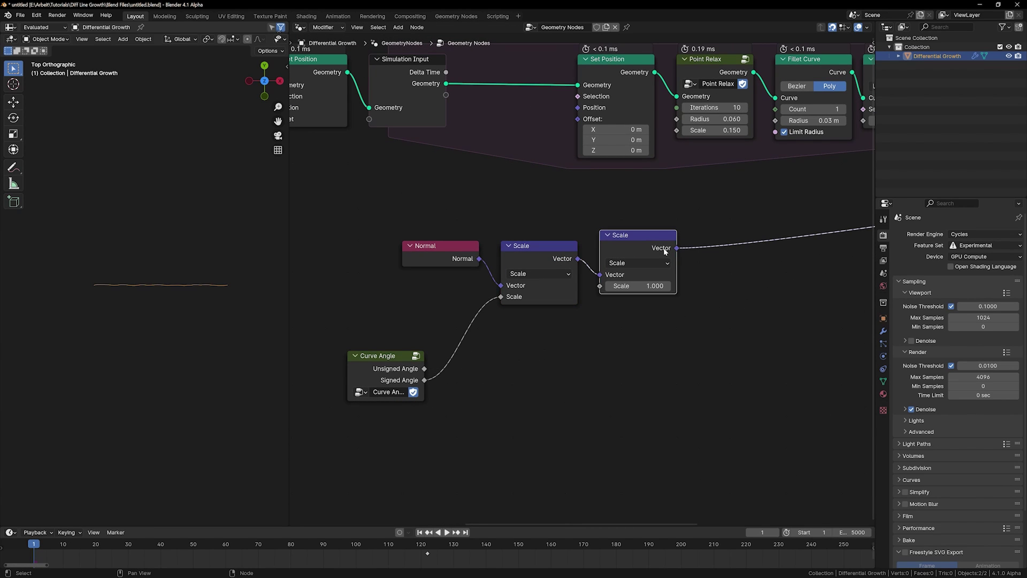
{"action": "scroll", "coordinate": [665, 247], "scroll_direction": "down", "scroll_amount": 1}
{"action": "scroll", "coordinate": [665, 246], "scroll_direction": "down", "scroll_amount": 3}
{"action": "left_click_drag", "start_coordinate": [457, 338], "coordinate": [490, 310]}
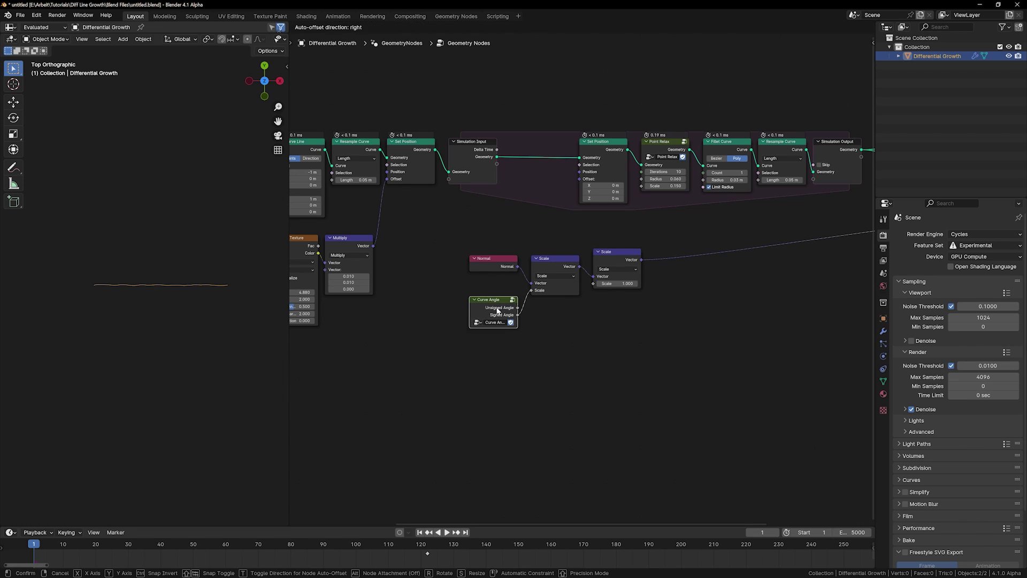
Step: Connect the second Scale node to the Offset of the simulation's Set Position and set its scale to 0.020
{"action": "left_click_drag", "start_coordinate": [641, 260], "coordinate": [579, 178]}
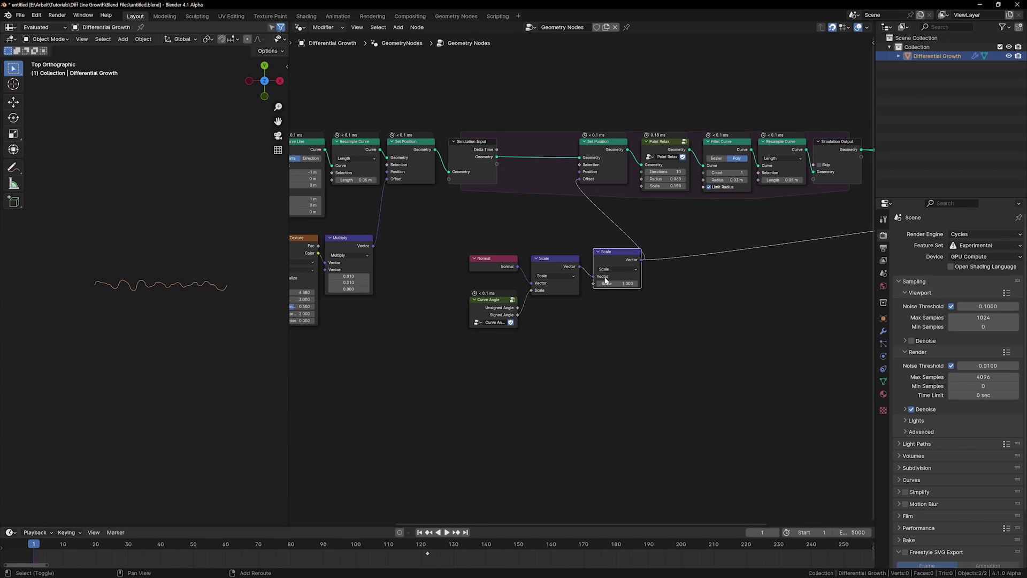
{"action": "left_click", "coordinate": [634, 283]}
{"action": "key", "text": "Return"}
Step: Play the simulation to check the growth of the line, then return to the first frame
{"action": "key", "text": "space"}
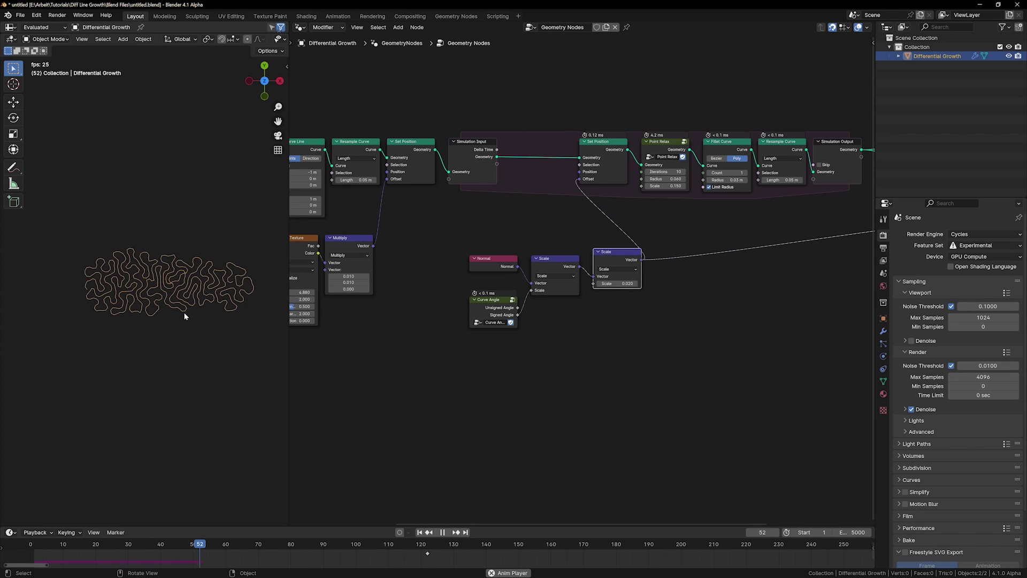
{"action": "key", "text": "space"}
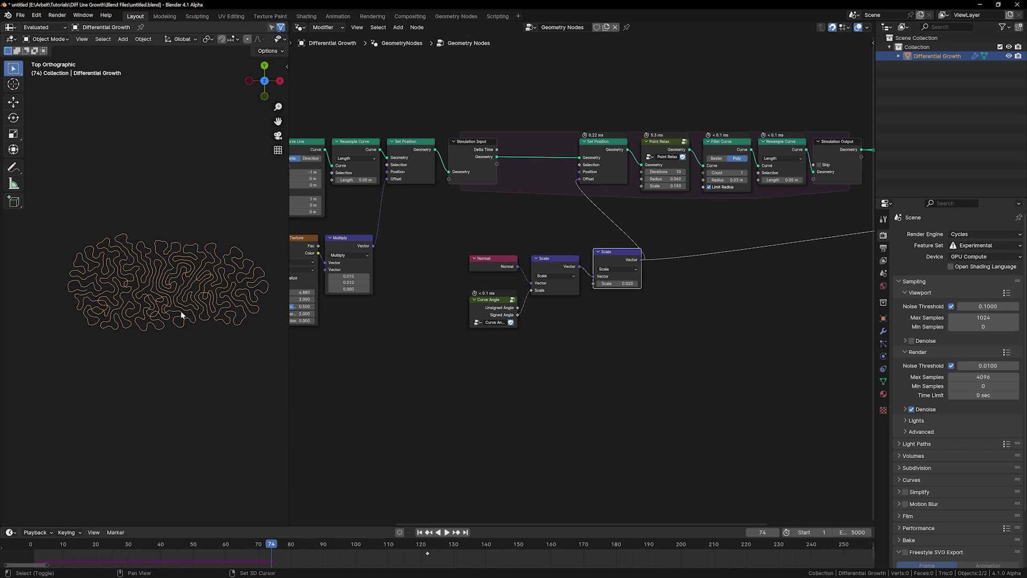
{"action": "key", "text": "shift+Left"}
Step: Insert a Blur Attribute node with 9 iterations between Signed Angle and the first Scale node, spacing Normal and Curve Angle out
{"action": "left_click_drag", "start_coordinate": [496, 311], "coordinate": [450, 339]}
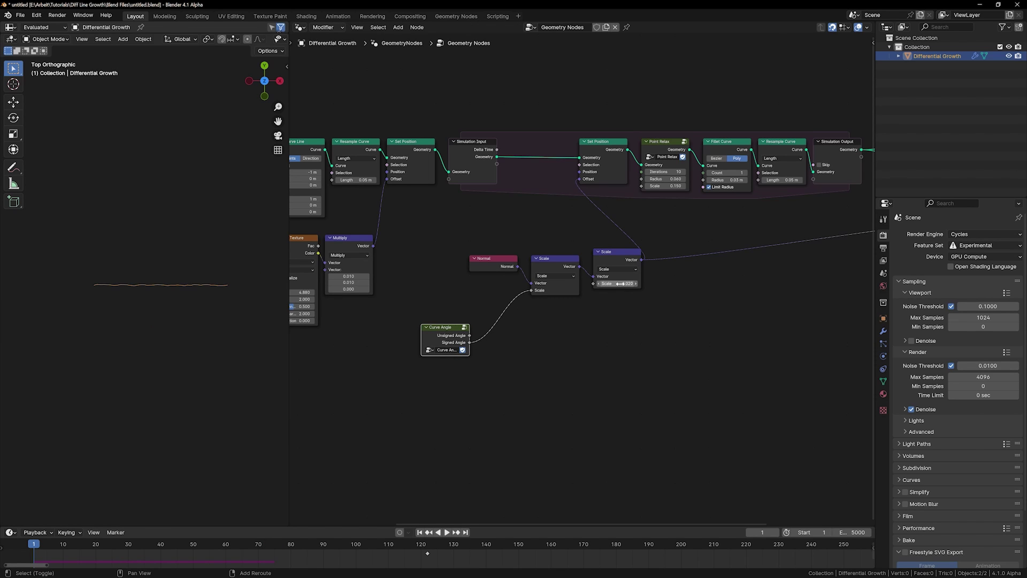
{"action": "left_click_drag", "start_coordinate": [498, 256], "coordinate": [456, 250]}
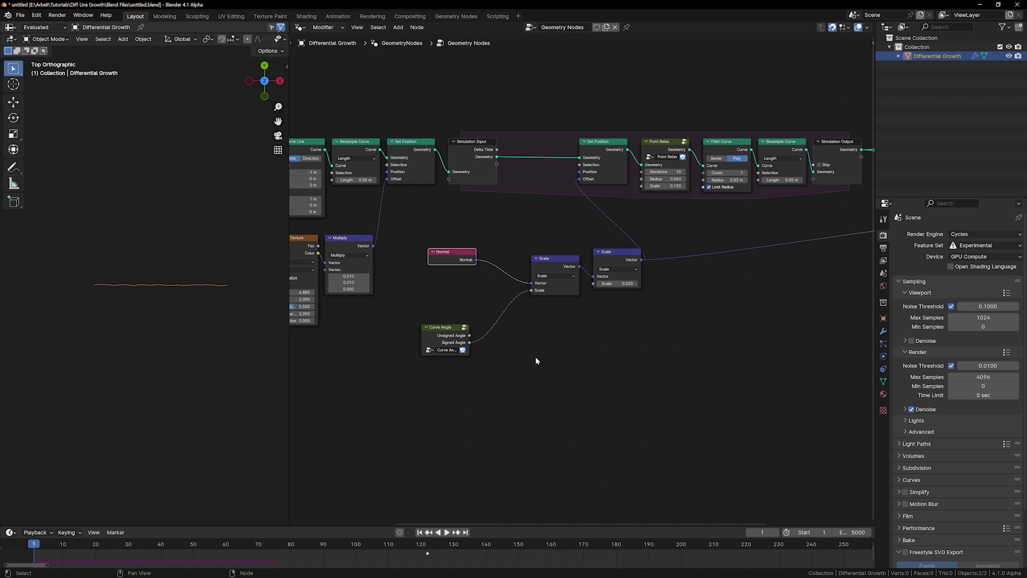
{"action": "key", "text": "shift+a"}
{"action": "mouse_move", "coordinate": [549, 377]}
{"action": "type", "text": "blur"}
{"action": "key", "text": "Return"}
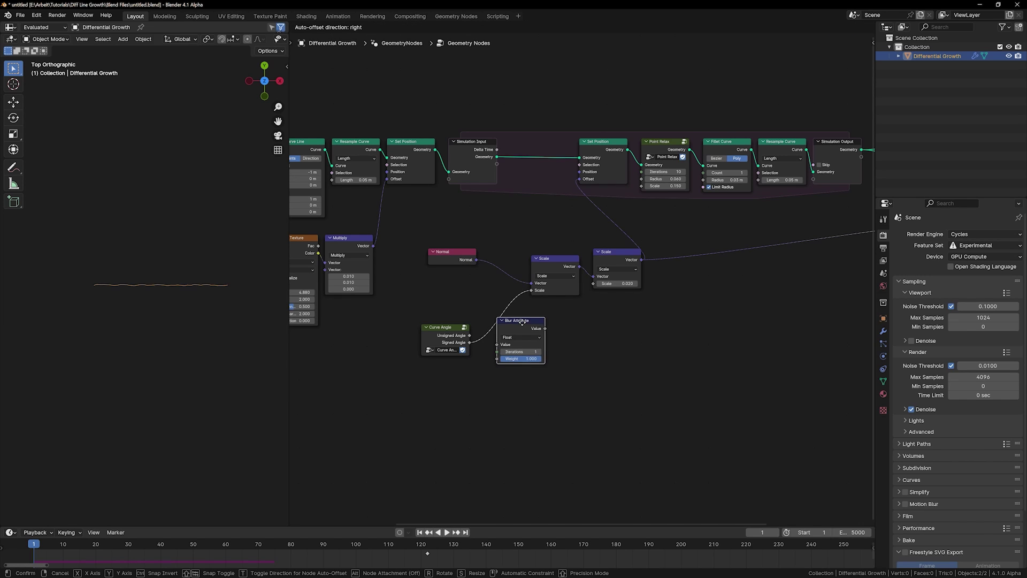
{"action": "left_click", "coordinate": [520, 343]}
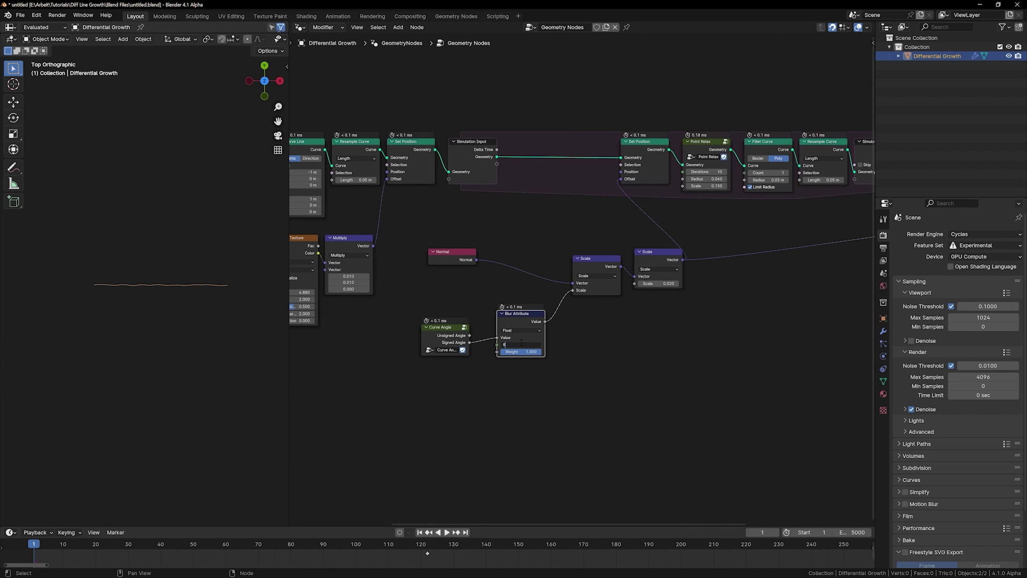
Step: Play the simulation with the blurred angle and enlarge the 3D viewport to examine the growth pattern
{"action": "key", "text": "space"}
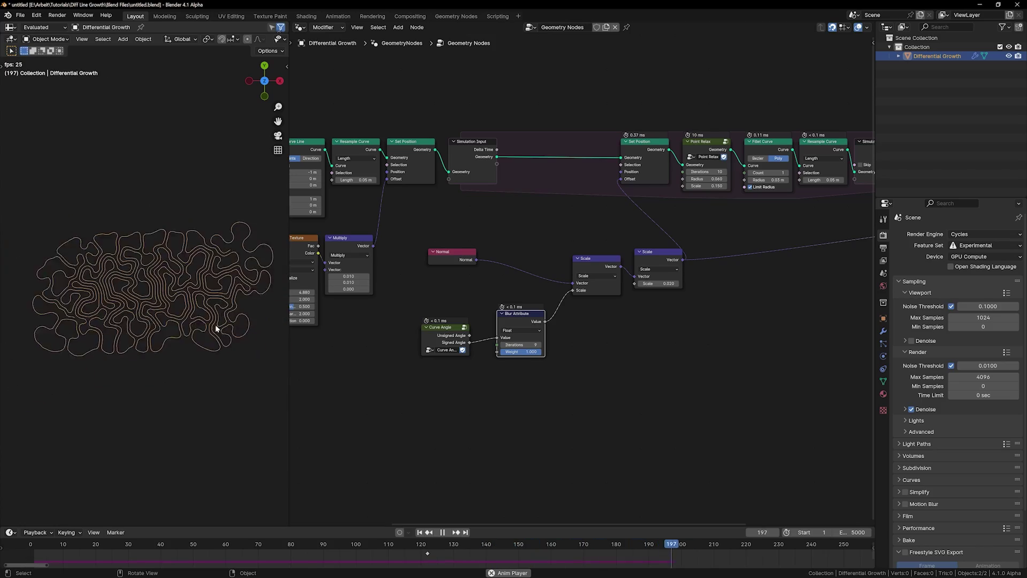
{"action": "left_click_drag", "start_coordinate": [289, 329], "coordinate": [437, 329]}
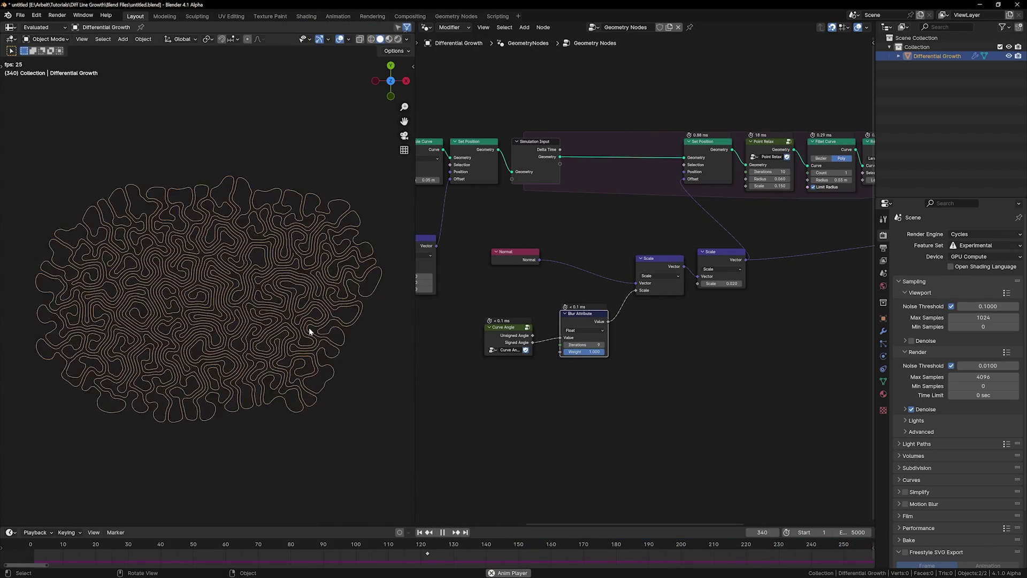
{"action": "key", "text": "space"}
Step: Try feeding Unsigned Angle into Blur Attribute and replay the simulation from the first frame
{"action": "scroll", "coordinate": [511, 369], "scroll_direction": "up", "scroll_amount": 1}
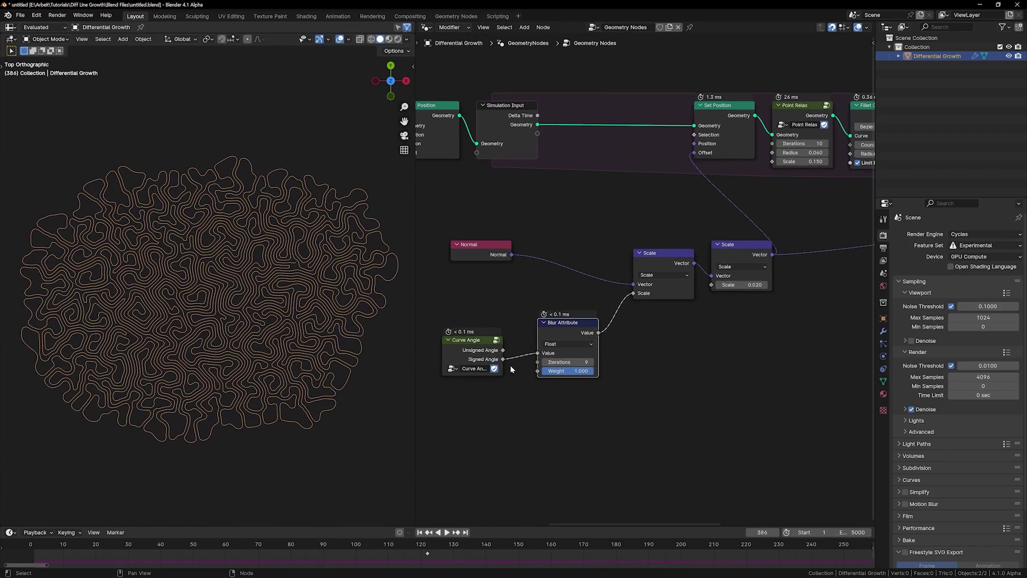
{"action": "left_click_drag", "start_coordinate": [502, 350], "coordinate": [535, 354]}
{"action": "key", "text": "shift+Left"}
{"action": "key", "text": "space"}
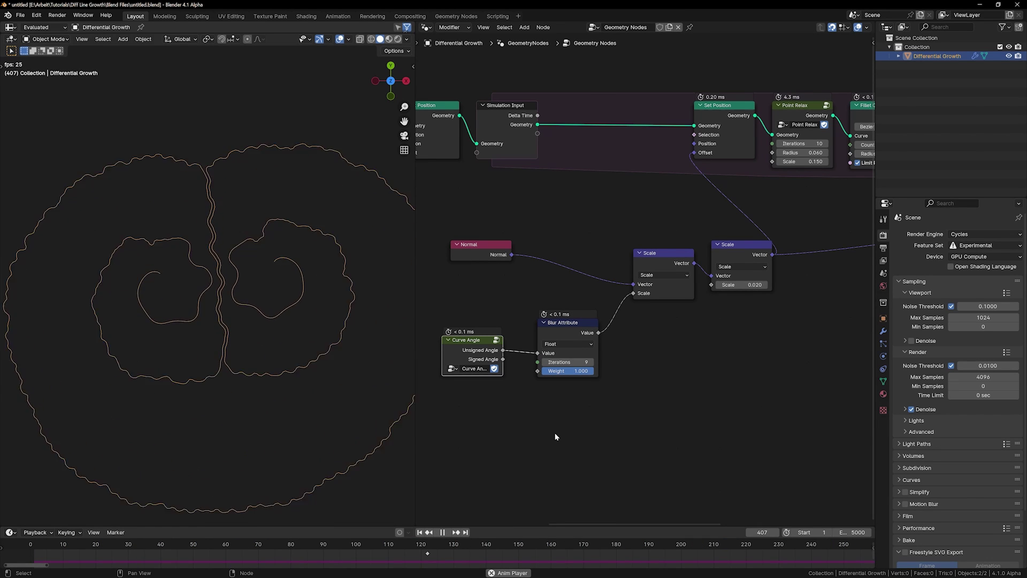
Step: Add a Map Range node beside Curve Angle, below Blur Attribute
{"action": "key", "text": "shift+a"}
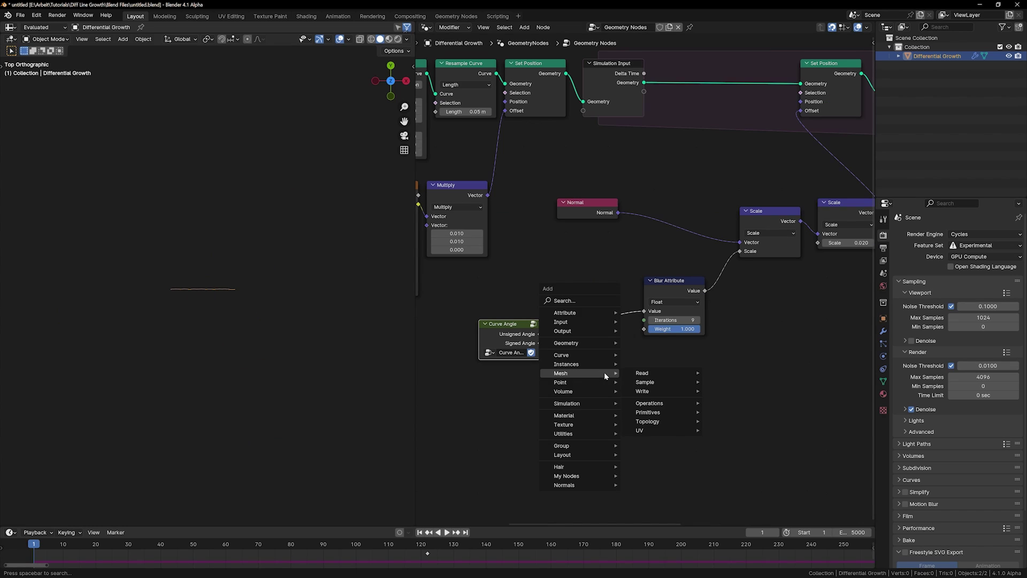
{"action": "type", "text": "mappe"}
{"action": "key", "text": "BackSpace"}
{"action": "key", "text": "BackSpace"}
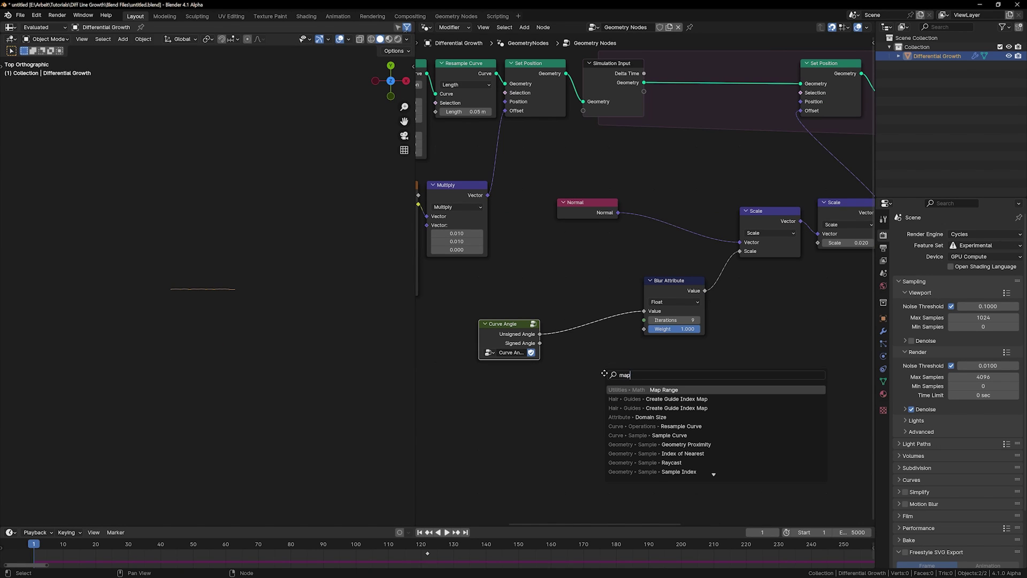
{"action": "key", "text": "Return"}
{"action": "left_click", "coordinate": [608, 380]}
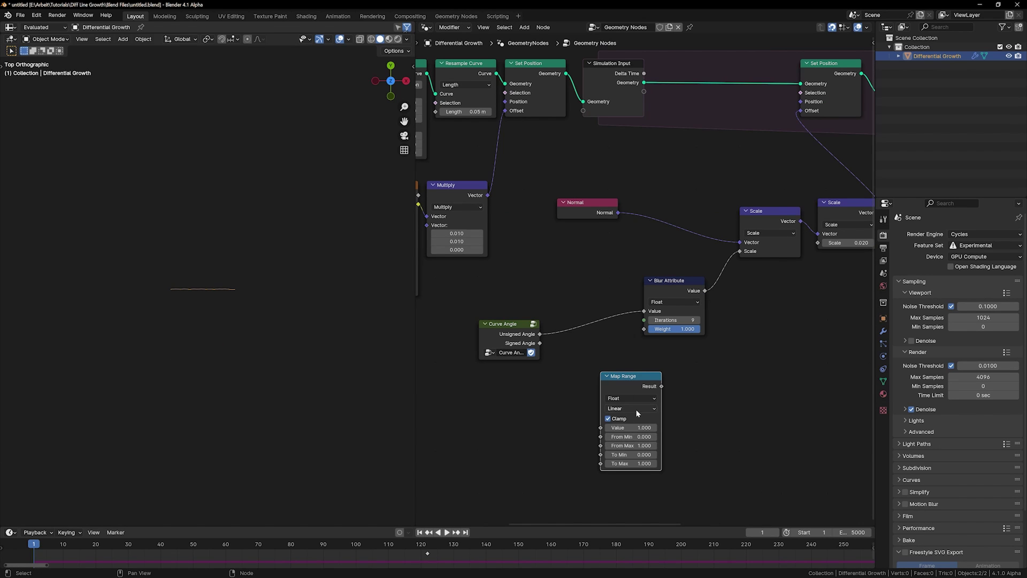
{"action": "key", "text": "g"}
{"action": "left_click", "coordinate": [611, 376]}
Step: Route Signed Angle through Map Range into Blur Attribute and line the three nodes up in a row
{"action": "left_click_drag", "start_coordinate": [540, 343], "coordinate": [574, 393]}
{"action": "left_click_drag", "start_coordinate": [633, 360], "coordinate": [624, 360]}
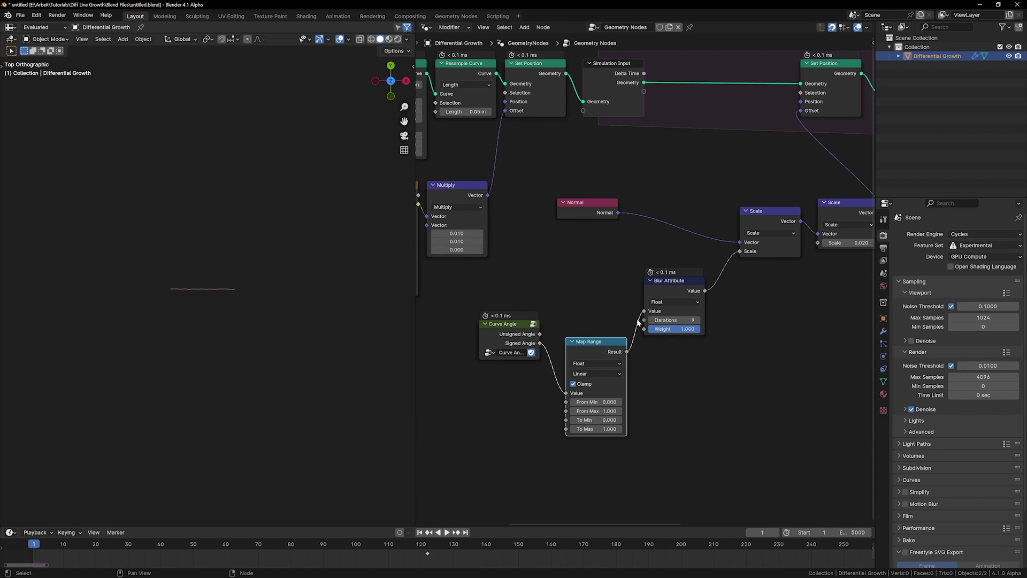
{"action": "left_click_drag", "start_coordinate": [587, 353], "coordinate": [578, 335]}
{"action": "left_click_drag", "start_coordinate": [668, 281], "coordinate": [661, 321]}
Step: Set Map Range's To Min to -0.430 and To Max to 0.330, then play the simulation
{"action": "scroll", "coordinate": [595, 360], "scroll_direction": "up", "scroll_amount": 2}
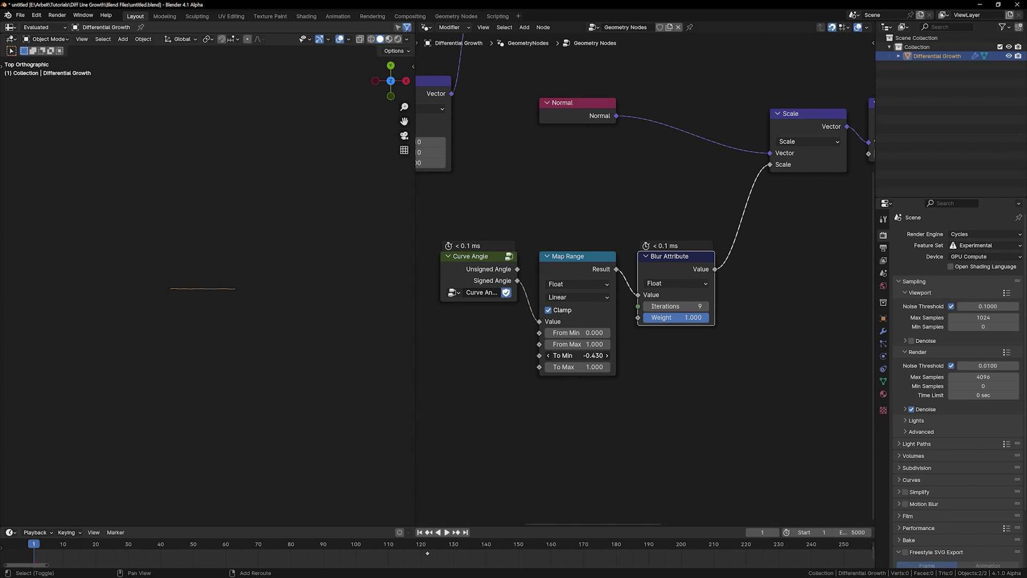
{"action": "left_click_drag", "start_coordinate": [593, 367], "coordinate": [597, 367]}
{"action": "scroll", "coordinate": [674, 287], "scroll_direction": "down", "scroll_amount": 5}
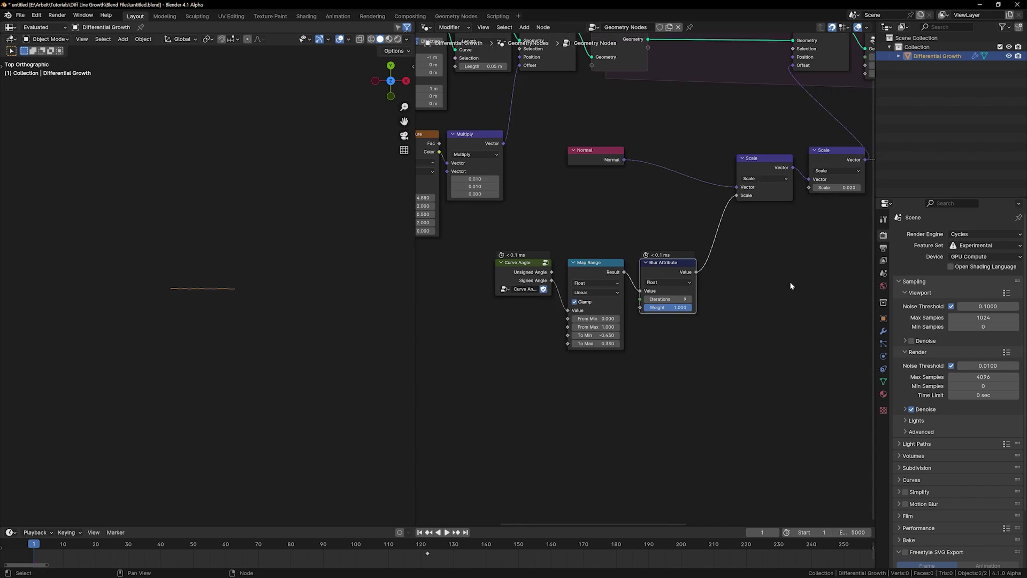
{"action": "middle_click_drag", "start_coordinate": [792, 286], "coordinate": [712, 337]}
{"action": "key", "text": "space"}
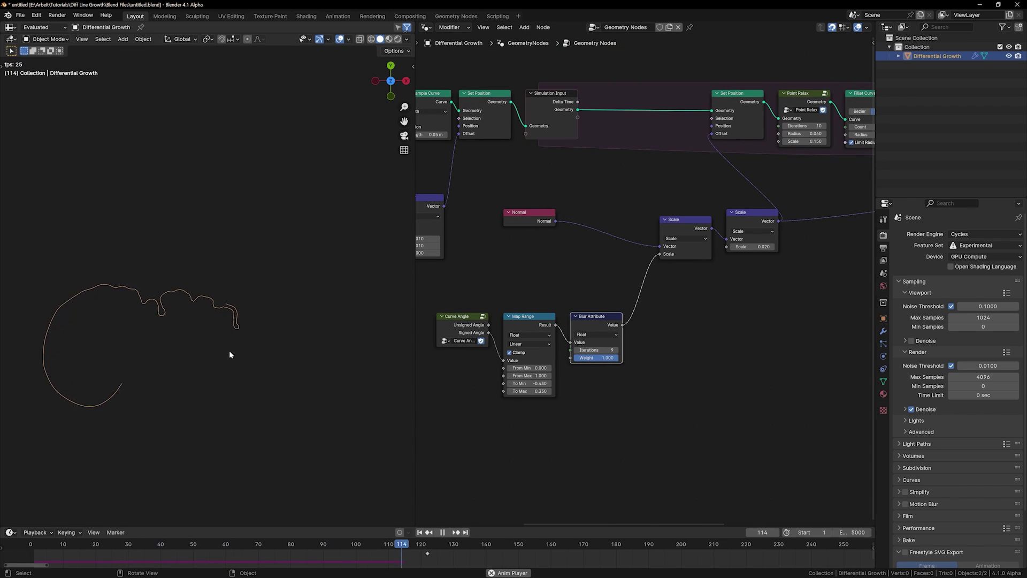
Step: Set Map Range's To Min to -0.390 and To Max to 0.440 while the simulation plays
{"action": "left_click_drag", "start_coordinate": [527, 383], "coordinate": [534, 391]}
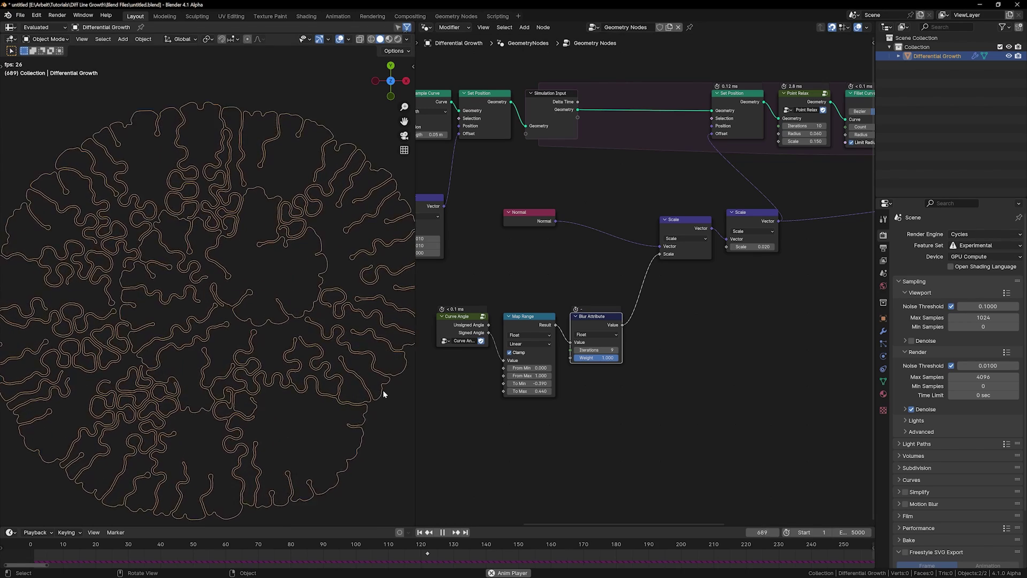
Step: Place a copy of the Curve Angle group below the Boolean node near the Viewer
{"action": "key", "text": "g"}
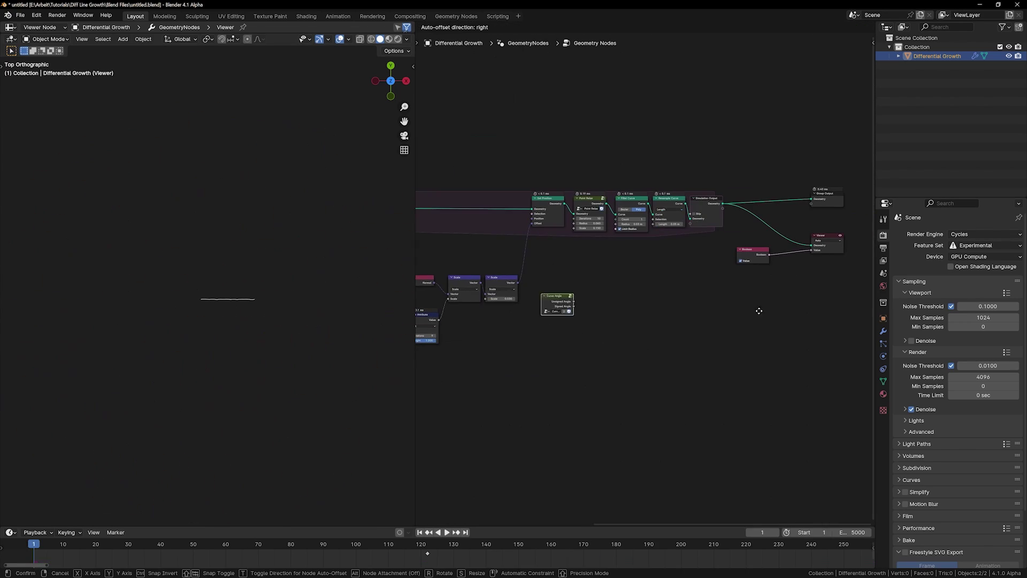
{"action": "left_click", "coordinate": [860, 310]}
{"action": "scroll", "coordinate": [845, 332], "scroll_direction": "up", "scroll_amount": 11}
{"action": "middle_click_drag", "start_coordinate": [818, 358], "coordinate": [583, 326]}
{"action": "scroll", "coordinate": [567, 326], "scroll_direction": "up", "scroll_amount": 1}
{"action": "scroll", "coordinate": [551, 318], "scroll_direction": "down", "scroll_amount": 3}
Step: Feed the copied Curve Angle's Signed Angle into a new Blur Attribute node with 5 iterations
{"action": "left_click_drag", "start_coordinate": [611, 305], "coordinate": [612, 306]}
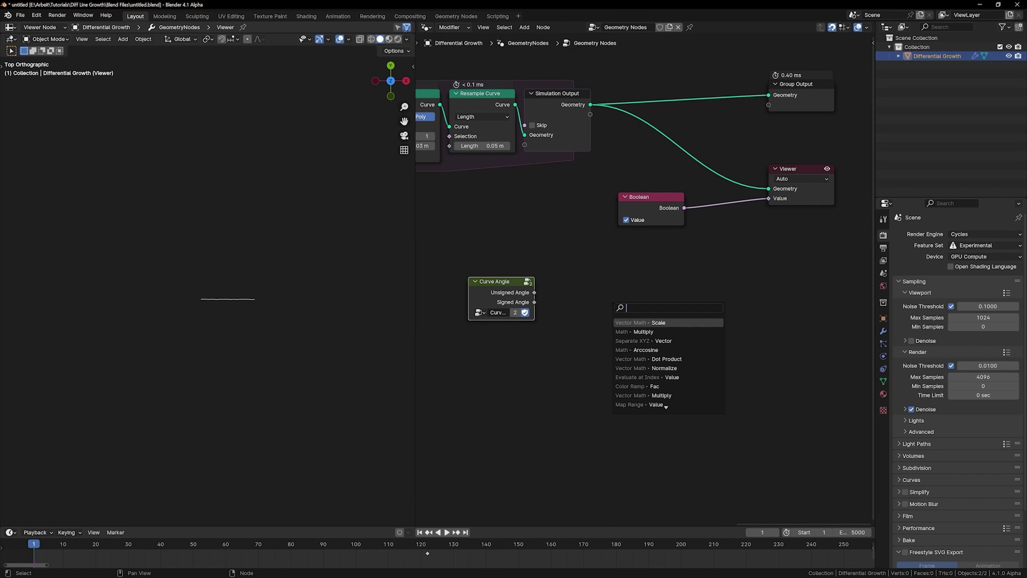
{"action": "type", "text": "blur"}
{"action": "key", "text": "Return"}
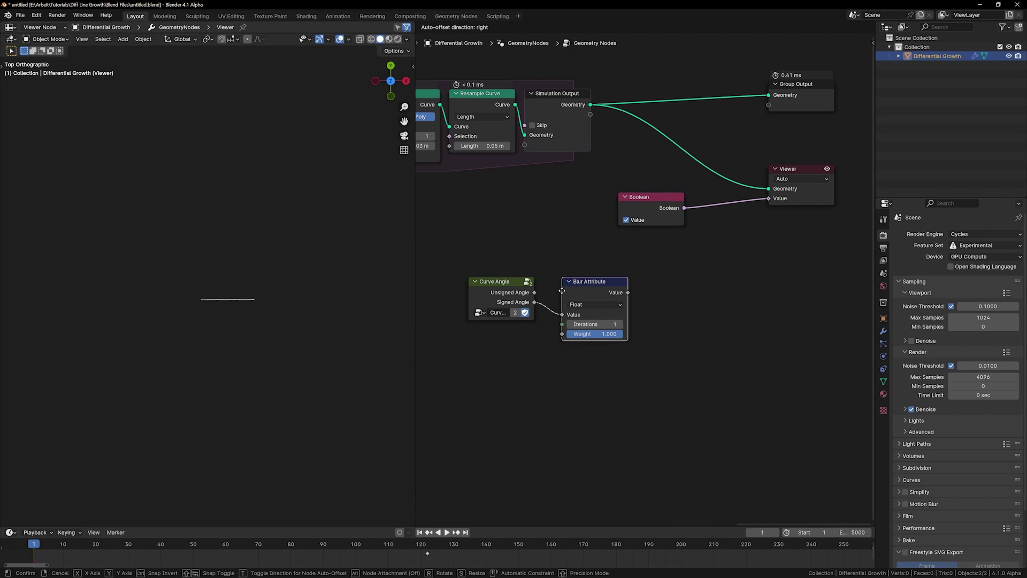
{"action": "left_click", "coordinate": [546, 287]}
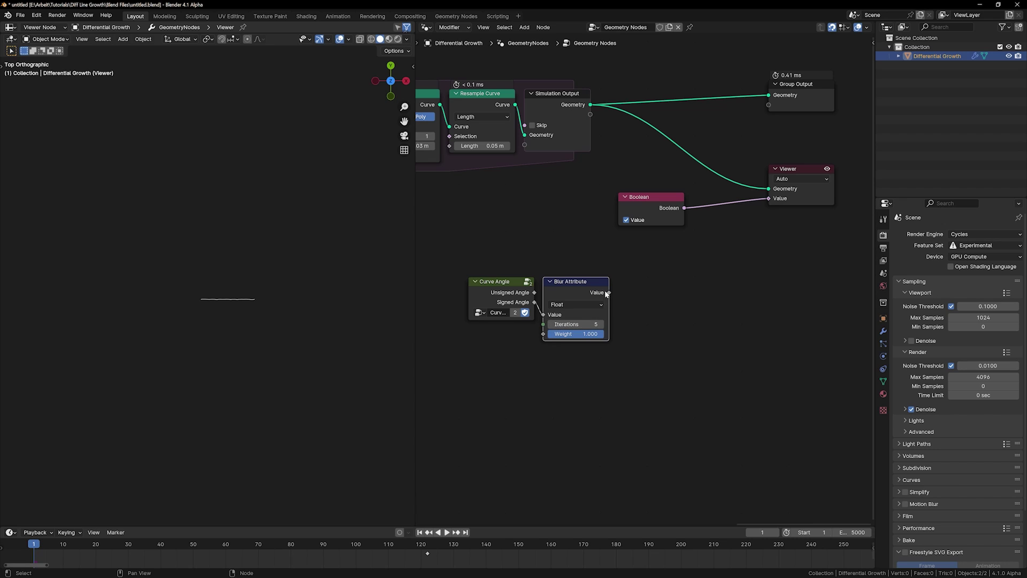
Step: Add a Color Ramp driven by the new Blur Attribute's Value and place it beside that node
{"action": "left_click_drag", "start_coordinate": [608, 293], "coordinate": [653, 300]}
{"action": "type", "text": "color"}
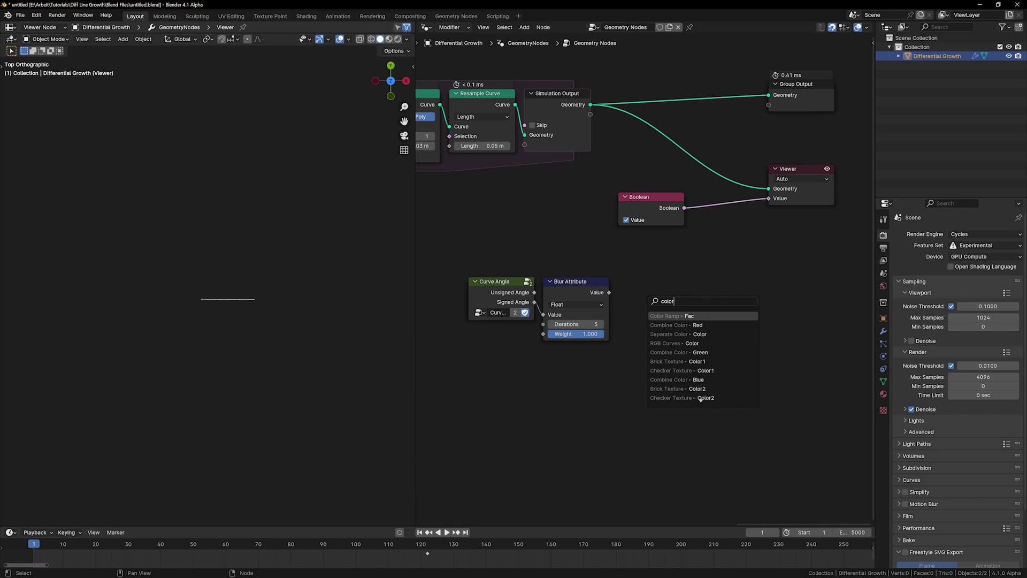
{"action": "key", "text": "Return"}
{"action": "left_click", "coordinate": [622, 287]}
{"action": "middle_click_drag", "start_coordinate": [808, 358], "coordinate": [729, 342]}
Step: Give the Color Ramp a very dark purple first stop and an added purple stop, and connect its Color to the Viewer
{"action": "left_click", "coordinate": [636, 336]}
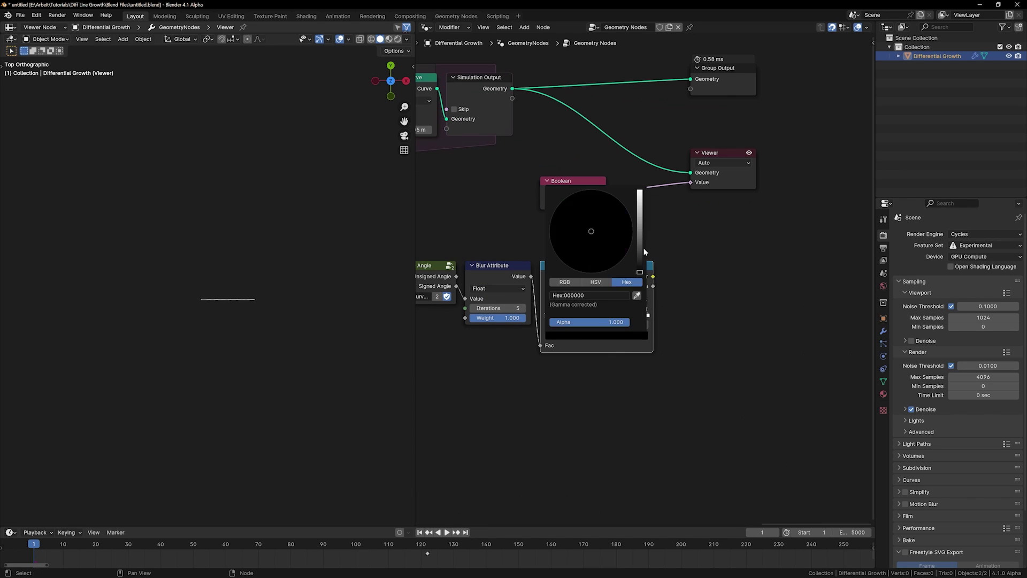
{"action": "left_click", "coordinate": [640, 251]}
{"action": "left_click", "coordinate": [619, 220]}
{"action": "left_click", "coordinate": [565, 313], "text": "ctrl"}
{"action": "left_click", "coordinate": [595, 336]}
{"action": "left_click", "coordinate": [621, 230]}
{"action": "left_click", "coordinate": [547, 314]}
{"action": "left_click", "coordinate": [595, 336]}
{"action": "left_click", "coordinate": [594, 286], "text": "ctrl+shift"}
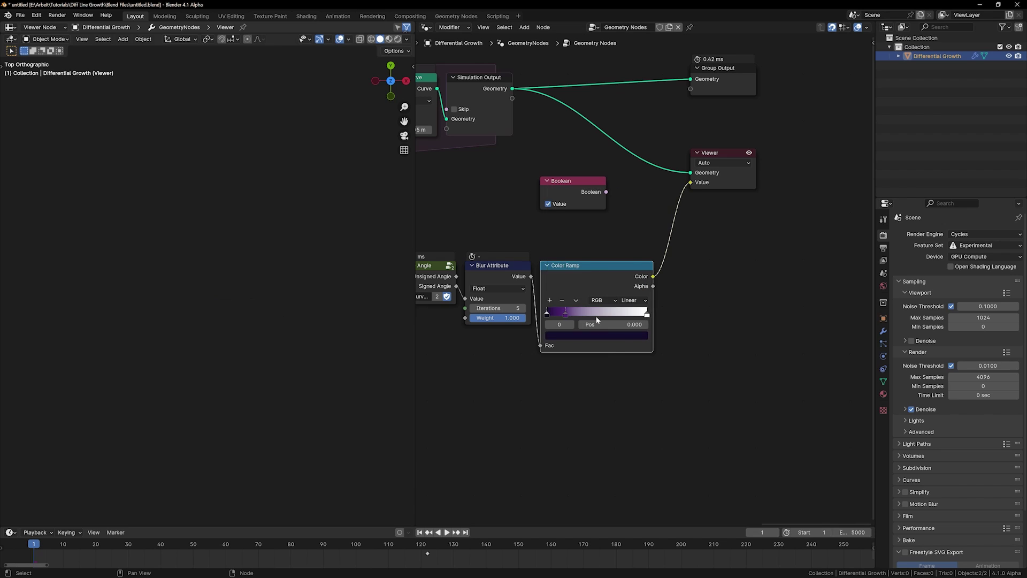
Step: Add a red stop in the middle of the Color Ramp and colour the last stop orange
{"action": "left_click", "coordinate": [598, 314], "text": "ctrl"}
{"action": "left_click", "coordinate": [597, 336]}
{"action": "left_click", "coordinate": [647, 314]}
{"action": "left_click", "coordinate": [615, 336]}
{"action": "key", "text": "ctrl+v"}
Step: Play the simulation and move the purple stop close to the ramp's start and the red stop to 0.331
{"action": "key", "text": "space"}
{"action": "left_click_drag", "start_coordinate": [565, 315], "coordinate": [554, 314]}
{"action": "mouse_move", "coordinate": [599, 314]}
{"action": "left_mouse_down"}
{"action": "mouse_move", "coordinate": [557, 313]}
{"action": "mouse_move", "coordinate": [580, 317]}
{"action": "left_mouse_up"}
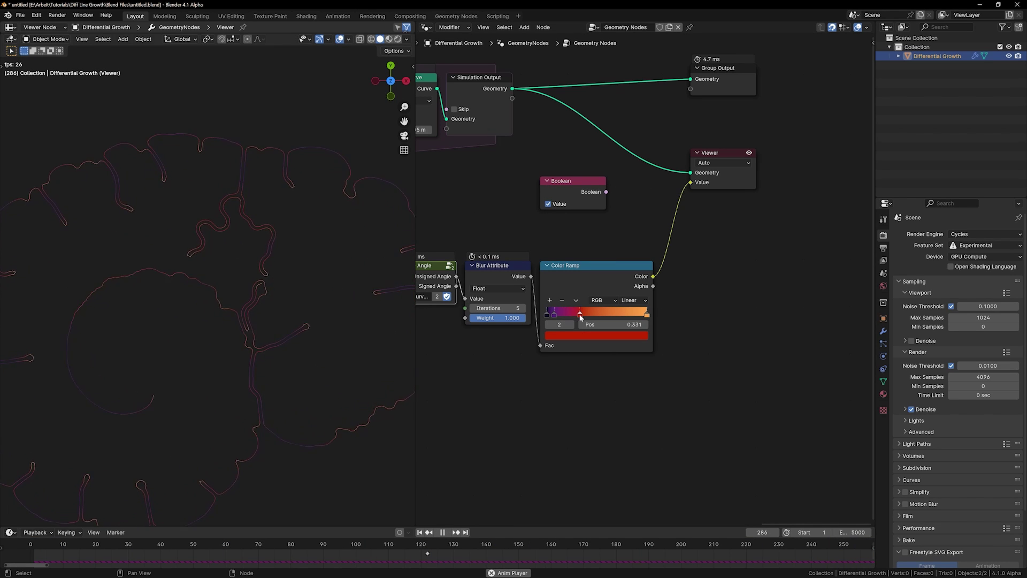
Step: Set the viewport background to black and play the simulation further to check the curve colours
{"action": "left_click", "coordinate": [405, 41]}
{"action": "left_click", "coordinate": [443, 218]}
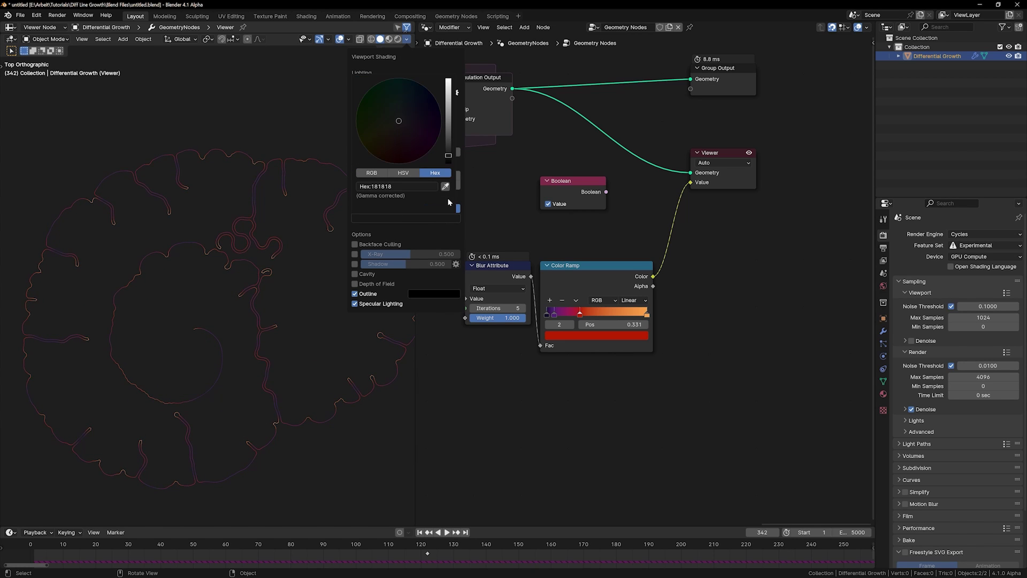
{"action": "left_click", "coordinate": [451, 153]}
{"action": "key", "text": "space"}
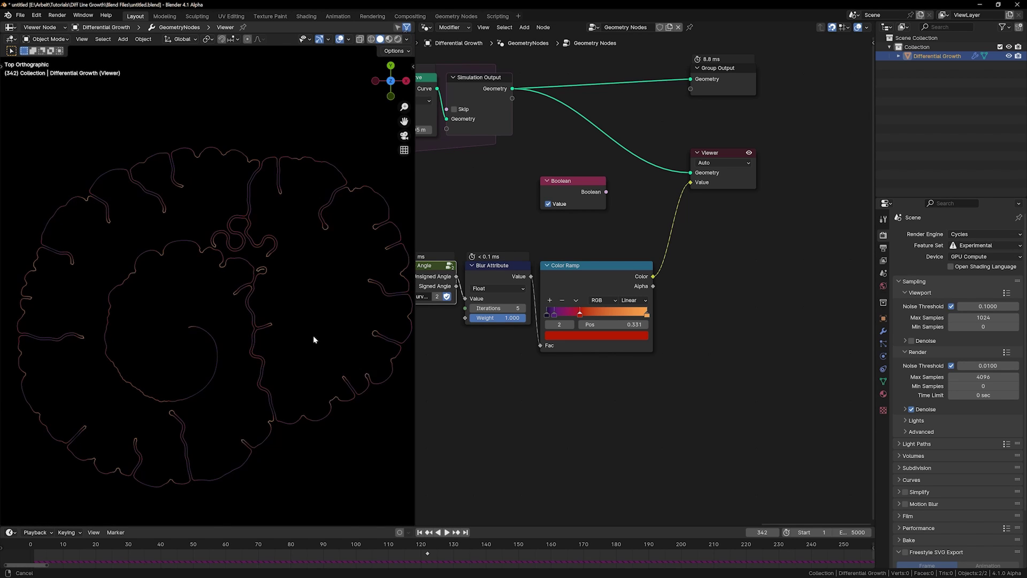
{"action": "scroll", "coordinate": [309, 337], "scroll_direction": "down", "scroll_amount": 2}
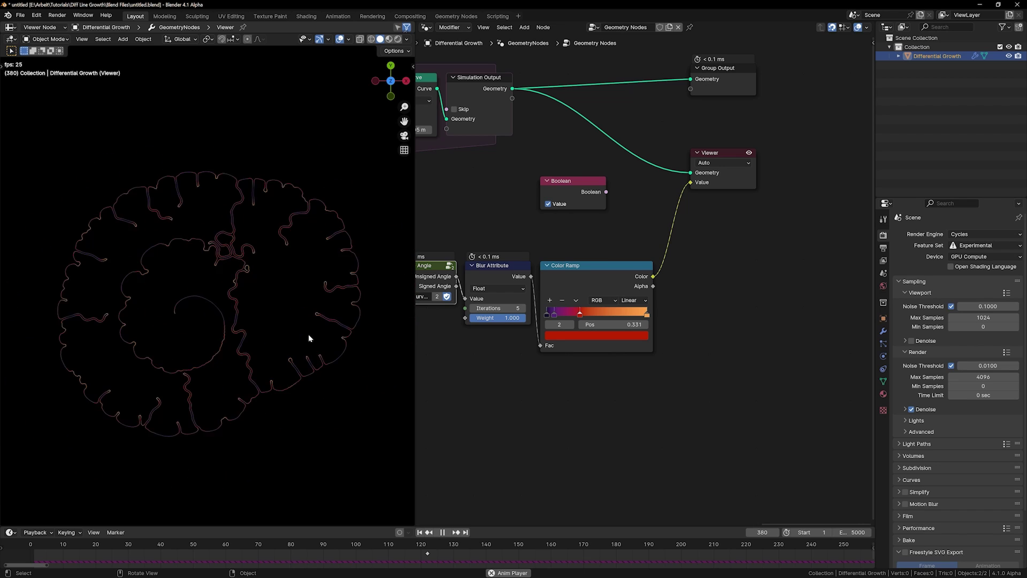
{"action": "key", "text": "space"}
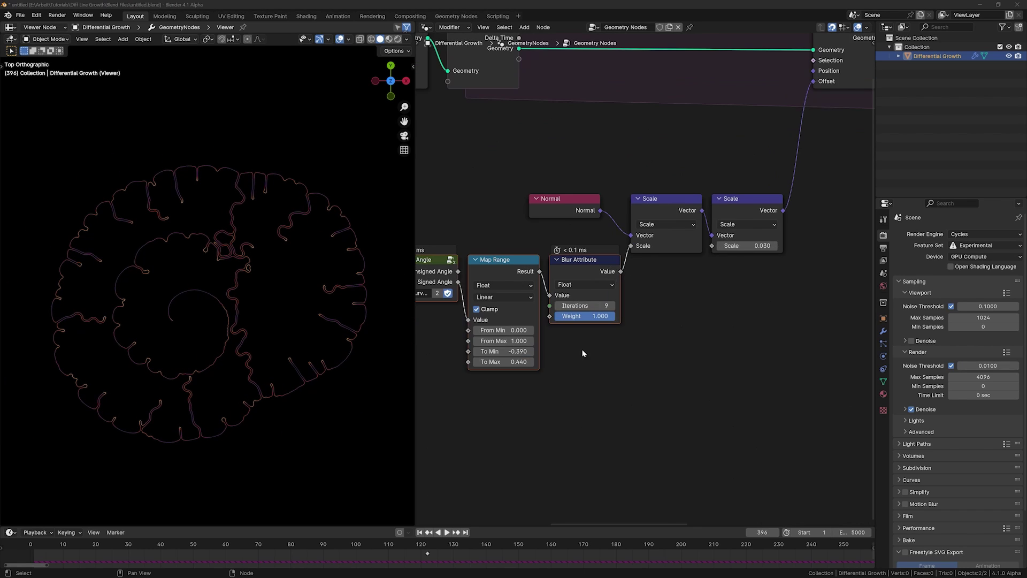
Step: Detach the growth chain's Blur Attribute from its links and shift Map Range toward the Scale node
{"action": "middle_click_drag", "start_coordinate": [584, 351], "coordinate": [648, 341]}
{"action": "scroll", "coordinate": [612, 355], "scroll_direction": "up", "scroll_amount": 2}
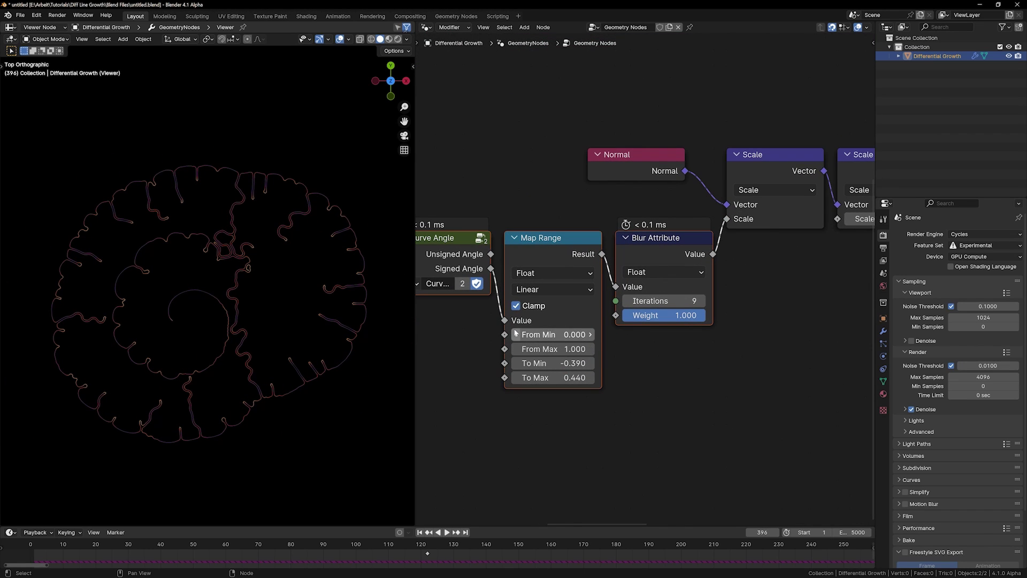
{"action": "left_click_drag", "start_coordinate": [648, 242], "coordinate": [509, 395], "text": "alt"}
{"action": "left_click_drag", "start_coordinate": [531, 241], "coordinate": [613, 242]}
{"action": "scroll", "coordinate": [493, 342], "scroll_direction": "down", "scroll_amount": 4}
{"action": "middle_click_drag", "start_coordinate": [492, 341], "coordinate": [552, 336]}
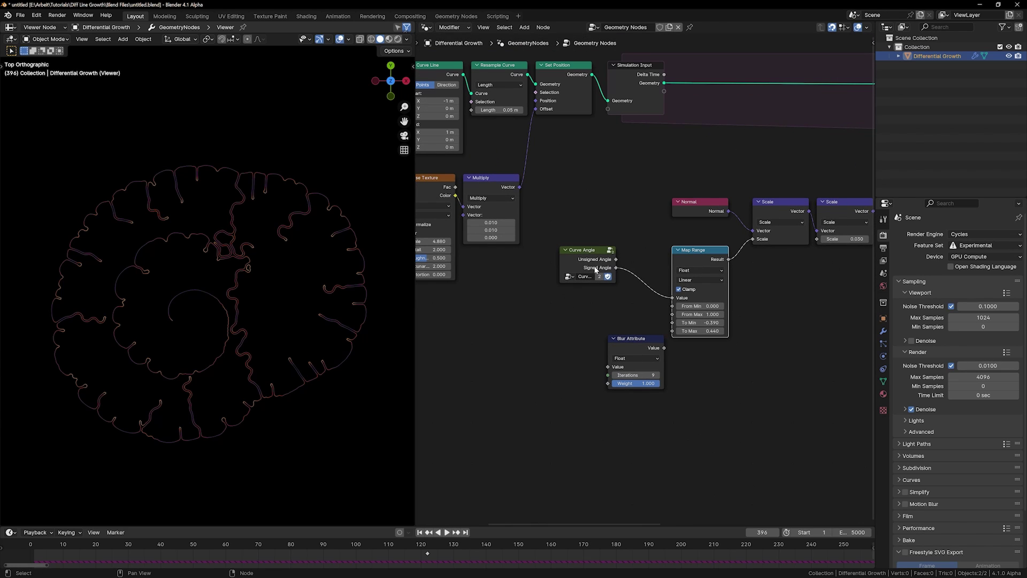
Step: Insert Blur Attribute between Curve Angle's Signed Angle and Map Range, with Curve Angle lined up beside it
{"action": "left_click_drag", "start_coordinate": [596, 267], "coordinate": [571, 268]}
{"action": "left_click_drag", "start_coordinate": [644, 350], "coordinate": [634, 277]}
{"action": "scroll", "coordinate": [704, 364], "scroll_direction": "up", "scroll_amount": 1}
{"action": "scroll", "coordinate": [704, 363], "scroll_direction": "up", "scroll_amount": 1}
{"action": "left_click_drag", "start_coordinate": [550, 254], "coordinate": [579, 275]}
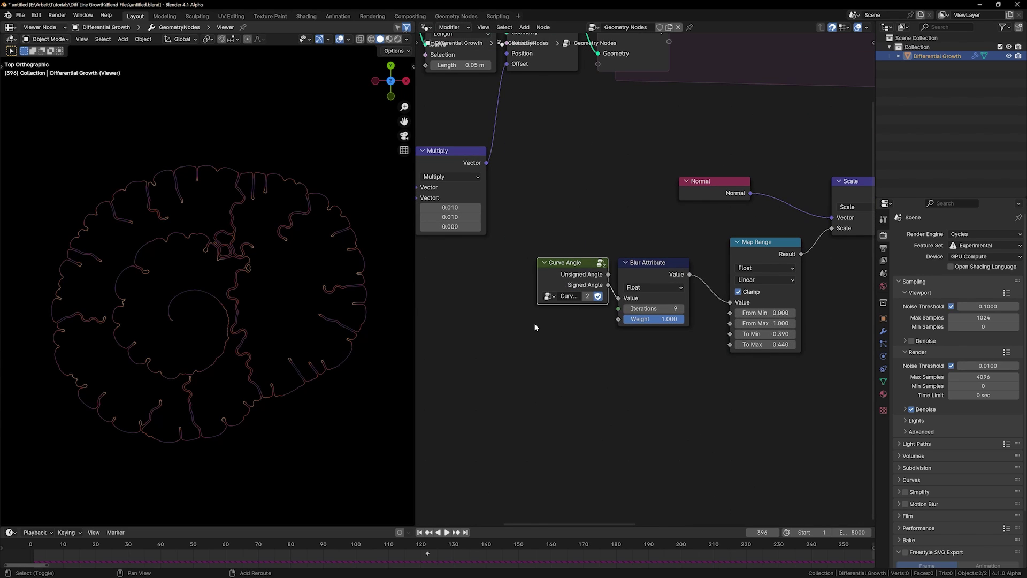
Step: Return to the first frame and set the growth chain's Blur Attribute to 20 iterations
{"action": "key", "text": "shift+Left"}
{"action": "scroll", "coordinate": [589, 382], "scroll_direction": "up", "scroll_amount": 7}
{"action": "left_click", "coordinate": [648, 331]}
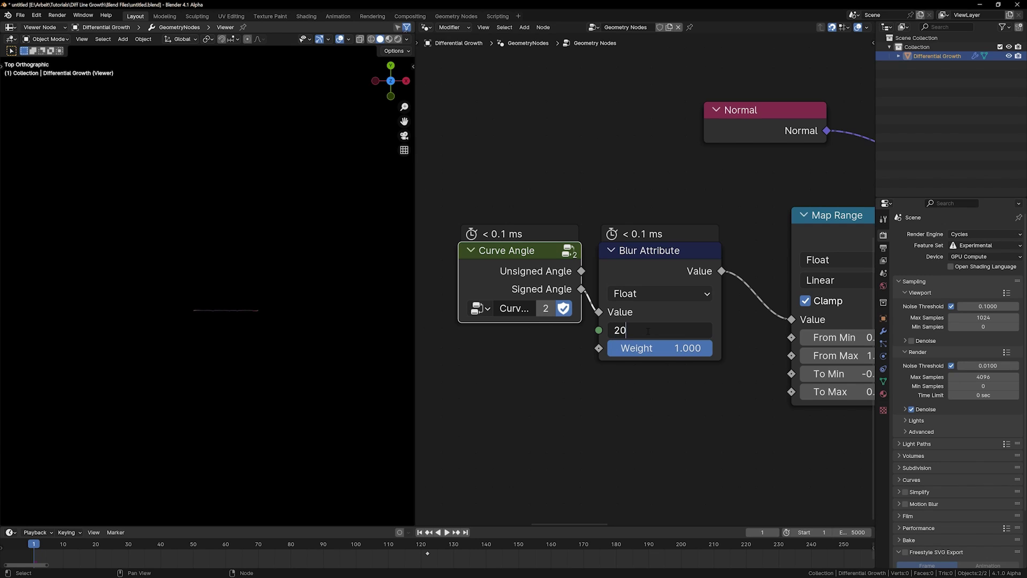
{"action": "key", "text": "Return"}
{"action": "left_click_drag", "start_coordinate": [531, 196], "coordinate": [624, 284]}
{"action": "left_click_drag", "start_coordinate": [624, 284], "coordinate": [678, 249]}
Step: Set Map Range's From Min to 0.070, To Min to 0.730 and To Max to -0.520
{"action": "middle_click_drag", "start_coordinate": [851, 345], "coordinate": [772, 372]}
{"action": "scroll", "coordinate": [772, 371], "scroll_direction": "up", "scroll_amount": 3}
{"action": "left_click_drag", "start_coordinate": [682, 369], "coordinate": [689, 369]}
{"action": "left_click", "coordinate": [670, 416]}
{"action": "type", "text": "0.73"}
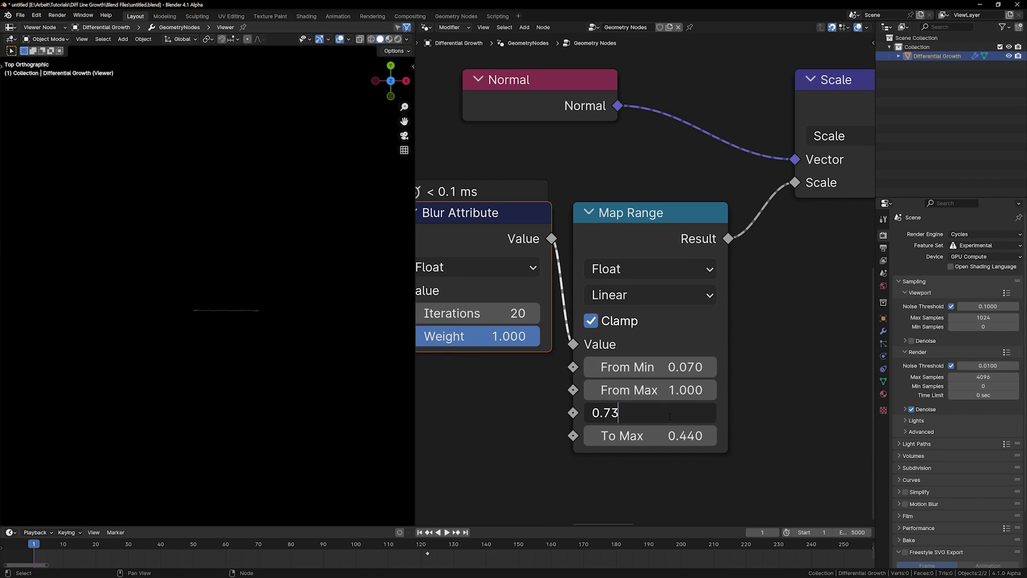
{"action": "key", "text": "Tab"}
{"action": "type", "text": "-0.52"}
{"action": "key", "text": "Return"}
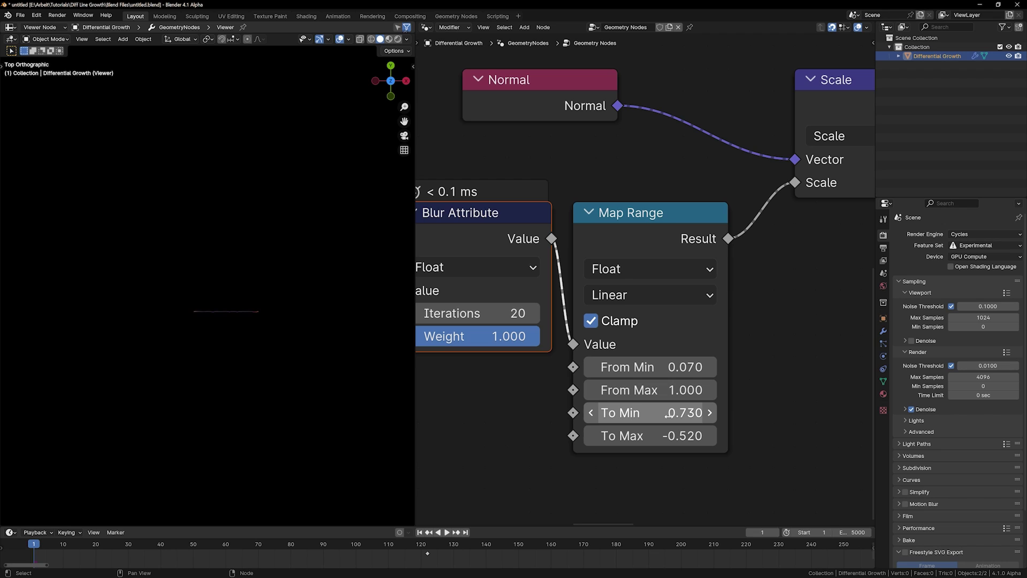
Step: Play the simulation and rewire the link from Curve Angle into Blur Attribute's Value
{"action": "scroll", "coordinate": [670, 413], "scroll_direction": "down", "scroll_amount": 3}
{"action": "key", "text": "space"}
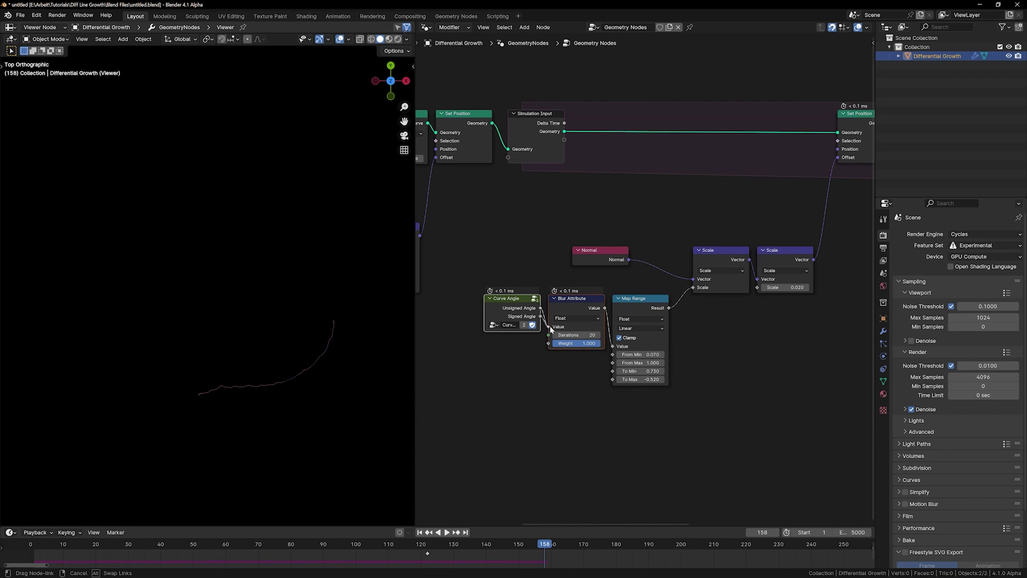
{"action": "left_click_drag", "start_coordinate": [551, 328], "coordinate": [549, 327]}
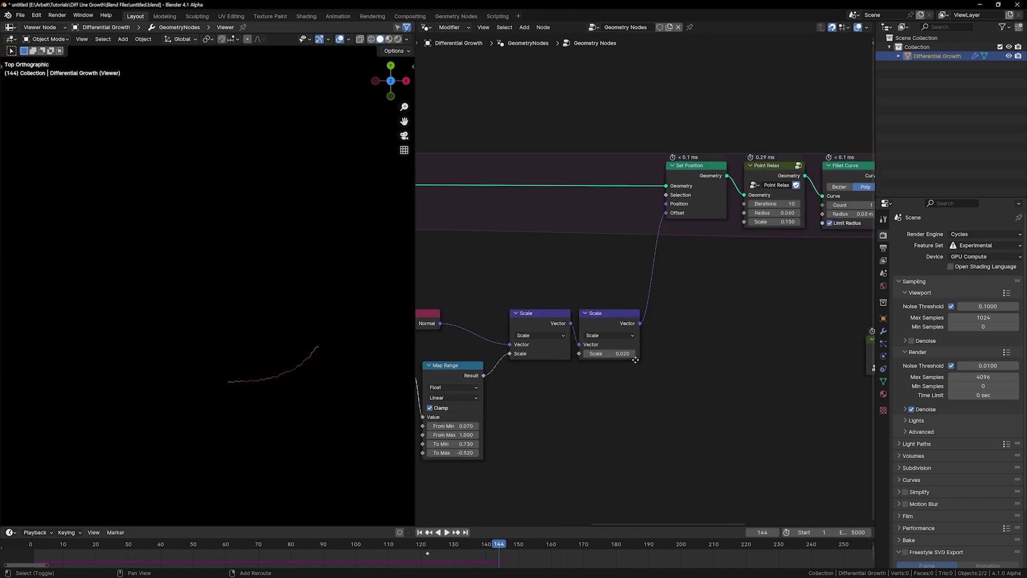
Step: Set Point Relax to 5 iterations with a Scale of 0.25
{"action": "middle_click_drag", "start_coordinate": [828, 262], "coordinate": [665, 334]}
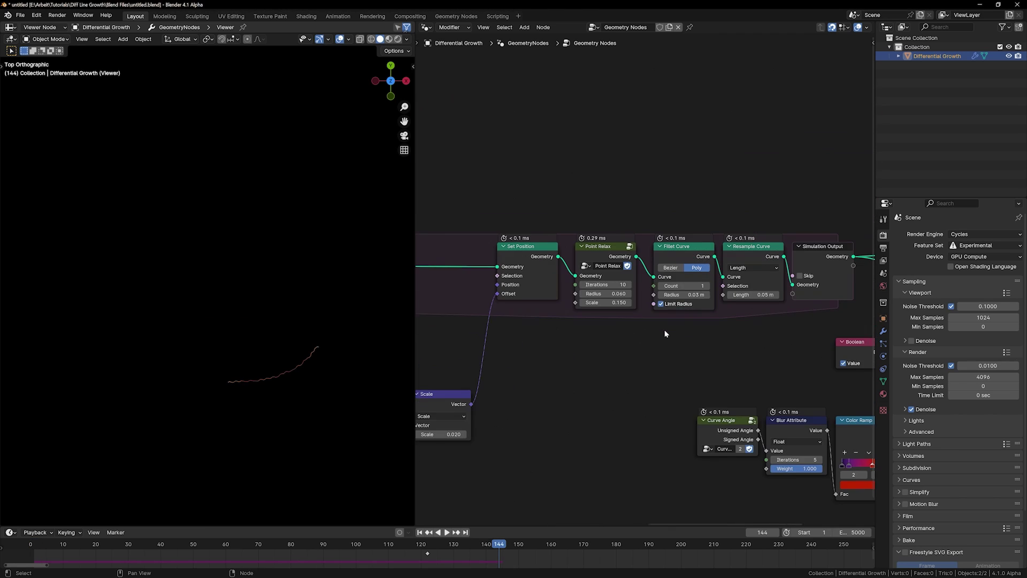
{"action": "scroll", "coordinate": [664, 334], "scroll_direction": "up", "scroll_amount": 3}
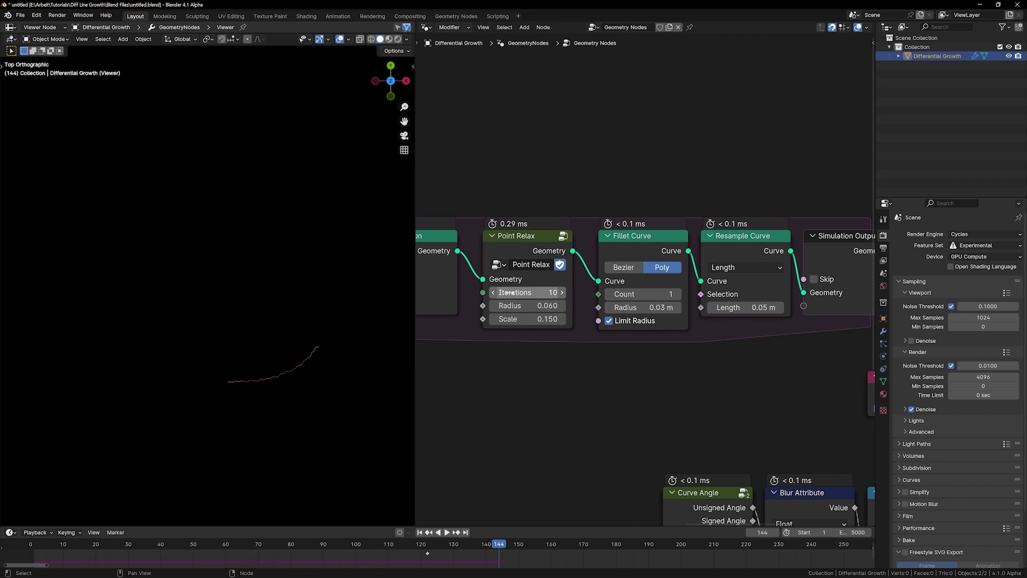
{"action": "key", "text": "Return"}
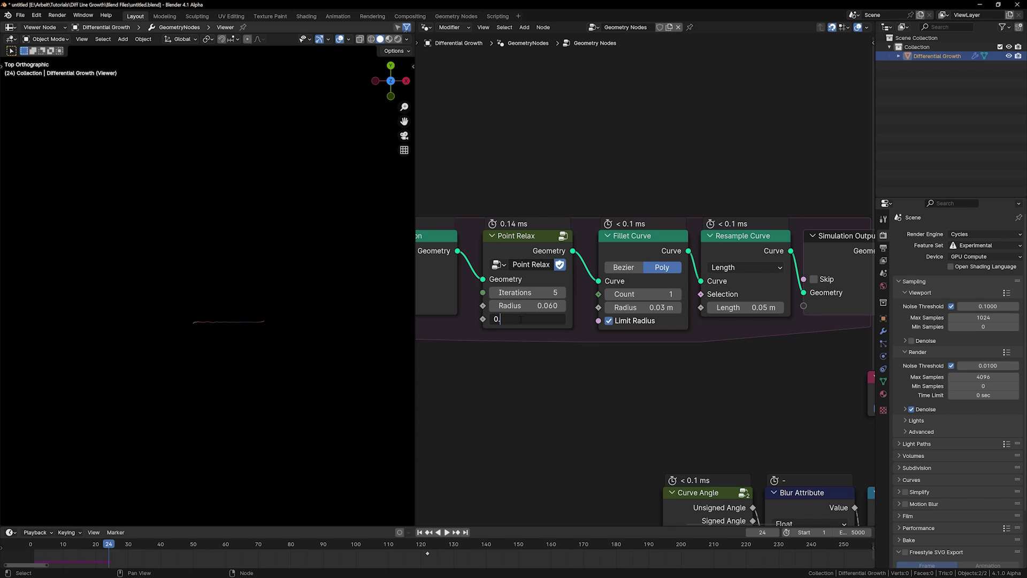
{"action": "type", "text": "0.25"}
{"action": "key", "text": "Return"}
Step: Set Fillet Curve's Radius to 0.007 m and Count to 2 inside the simulation, and play the growth
{"action": "scroll", "coordinate": [676, 326], "scroll_direction": "up", "scroll_amount": 2}
{"action": "key", "text": "space"}
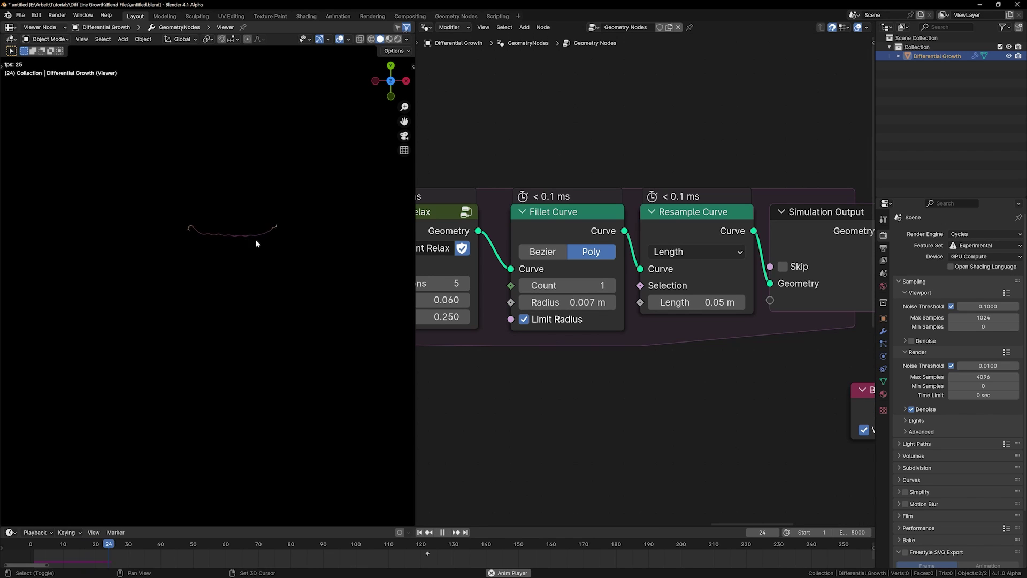
{"action": "left_click", "coordinate": [612, 286]}
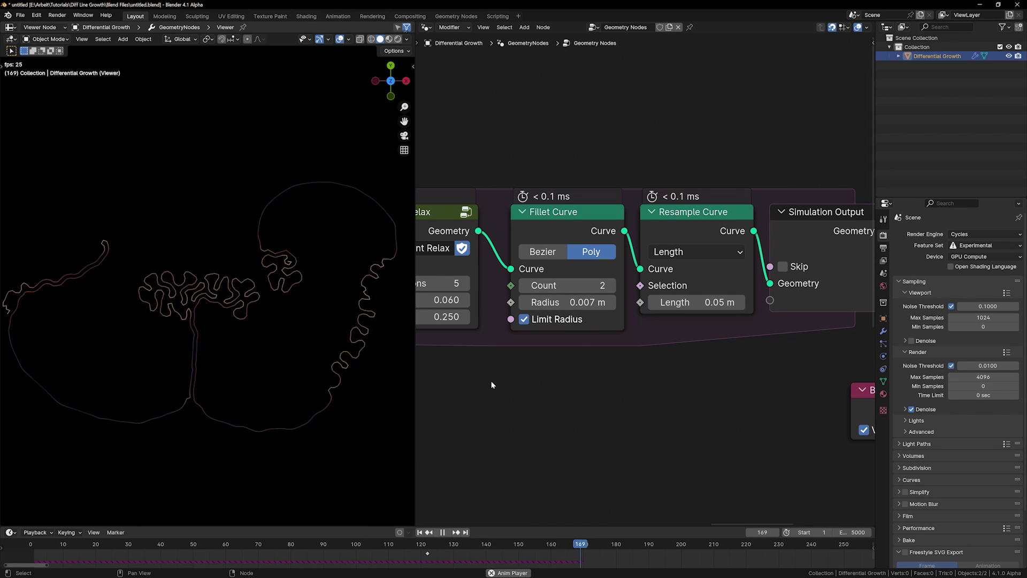
{"action": "scroll", "coordinate": [241, 357], "scroll_direction": "down", "scroll_amount": 3}
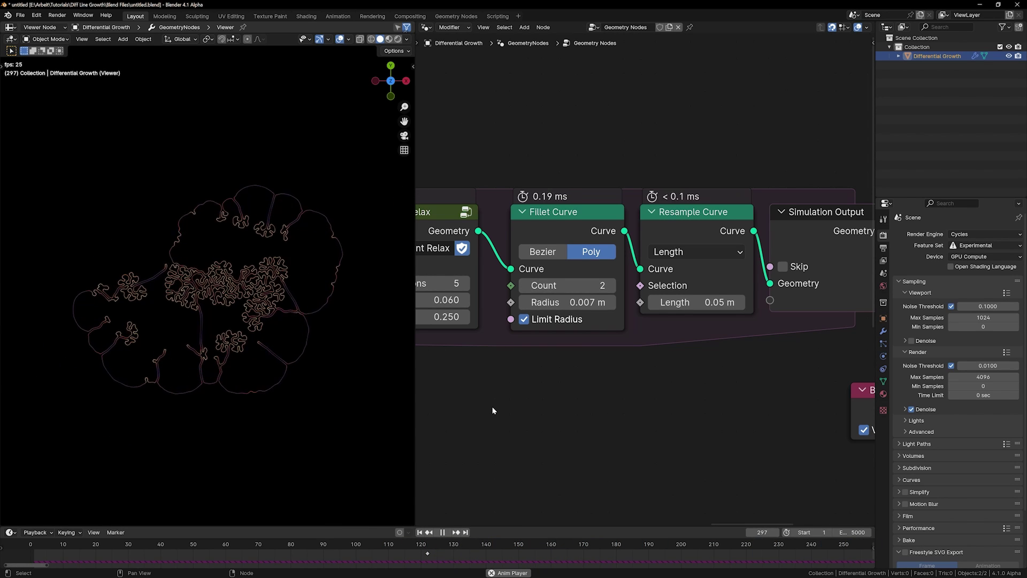
{"action": "scroll", "coordinate": [490, 408], "scroll_direction": "down", "scroll_amount": 2}
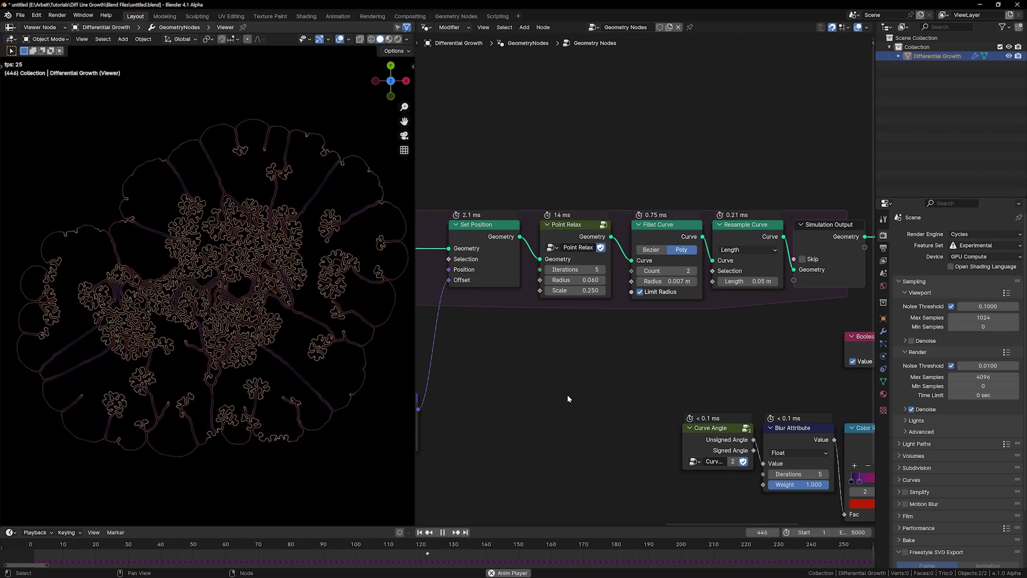
{"action": "scroll", "coordinate": [299, 380], "scroll_direction": "down", "scroll_amount": 2}
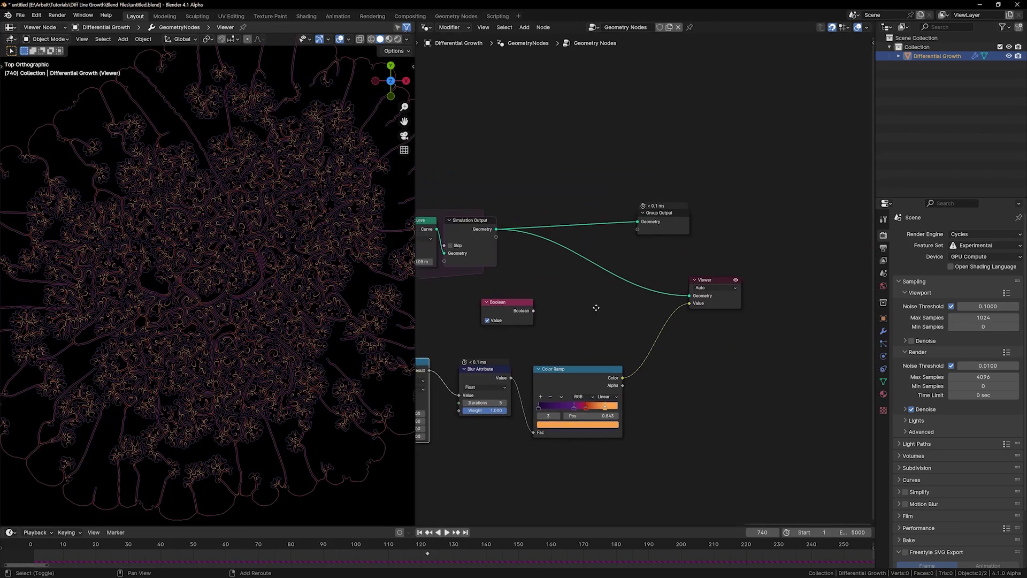
Step: Make room around Group Output and Viewer, and insert a Fillet Curve between Simulation Output and Group Output
{"action": "left_click_drag", "start_coordinate": [666, 221], "coordinate": [739, 224]}
{"action": "left_click_drag", "start_coordinate": [704, 304], "coordinate": [697, 363]}
{"action": "key", "text": "shift+a"}
{"action": "mouse_move", "coordinate": [626, 270]}
{"action": "type", "text": "fillet"}
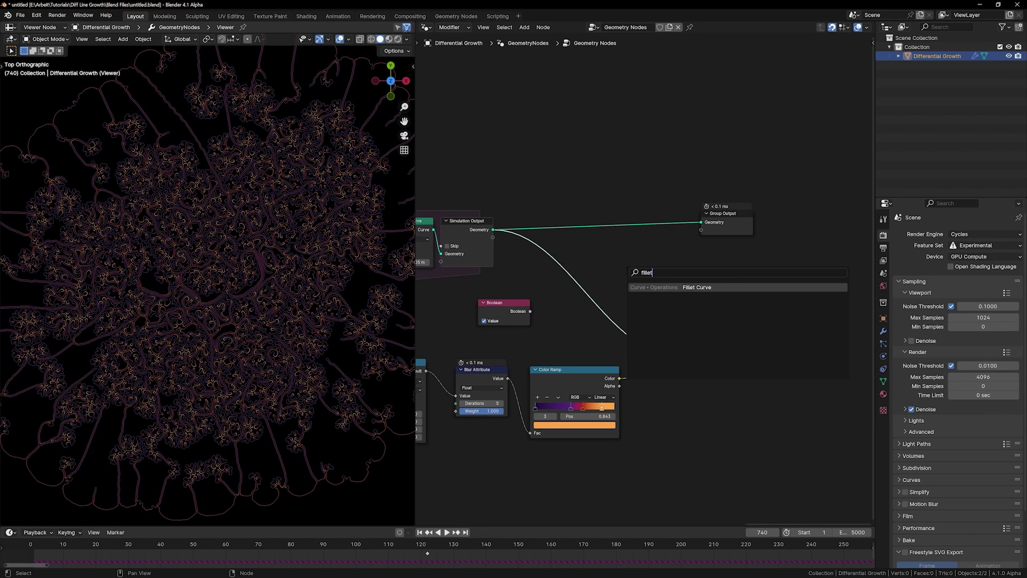
{"action": "key", "text": "Return"}
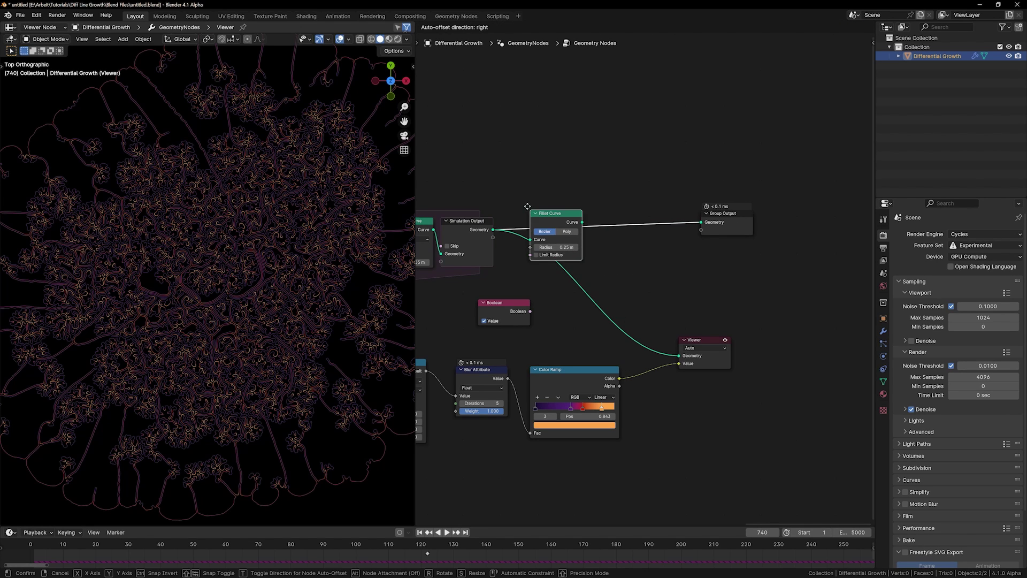
{"action": "left_click", "coordinate": [546, 203]}
Step: Set the new Fillet Curve to Poly with Limit Radius and Count 3, and route its Curve into the Viewer
{"action": "scroll", "coordinate": [495, 209], "scroll_direction": "up", "scroll_amount": 2}
{"action": "left_click", "coordinate": [635, 234]}
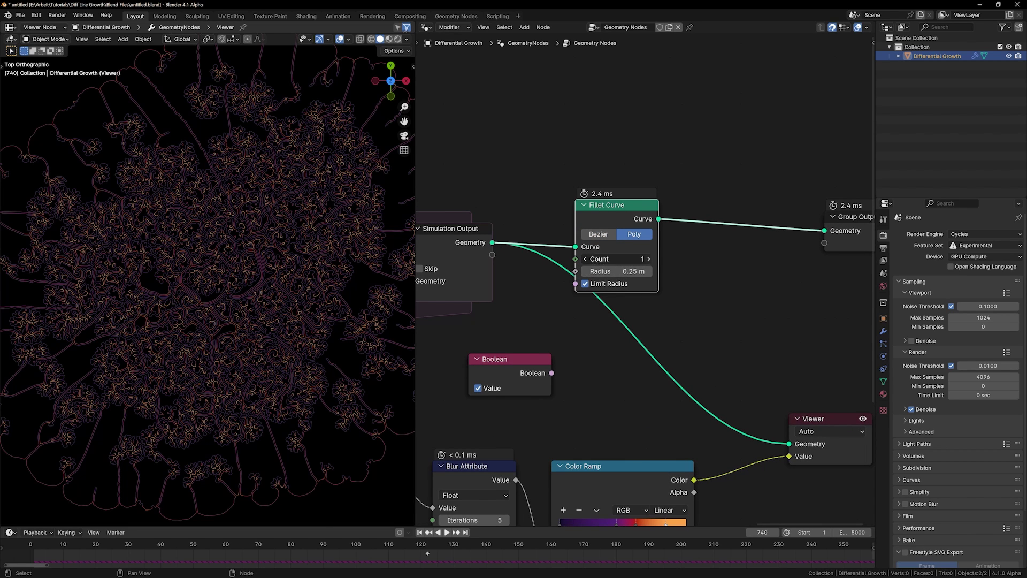
{"action": "scroll", "coordinate": [302, 306], "scroll_direction": "up", "scroll_amount": 10}
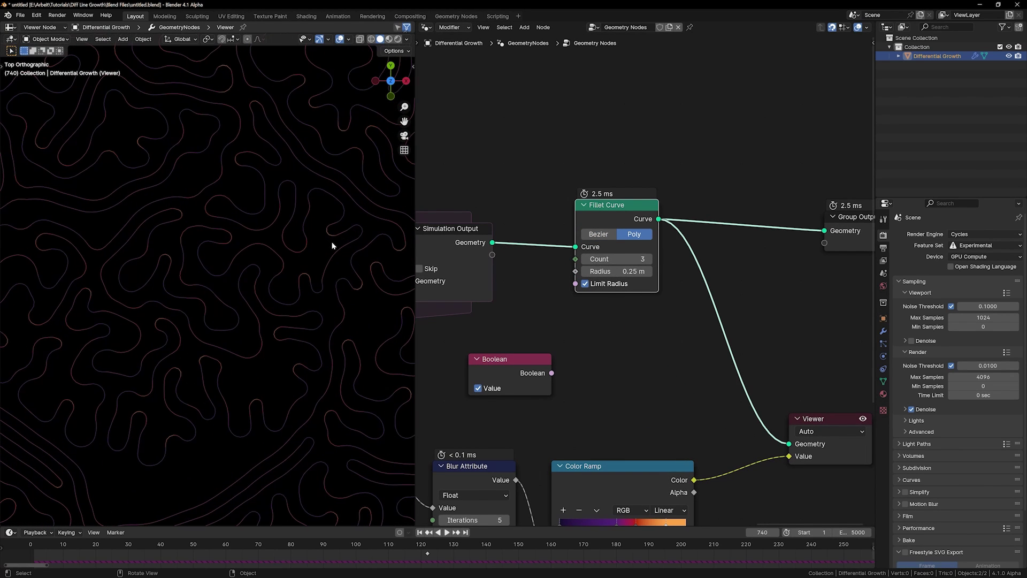
Step: Mute the Blur Attribute that feeds the Color Ramp and examine the curve colours up close
{"action": "scroll", "coordinate": [567, 413], "scroll_direction": "down", "scroll_amount": 2}
{"action": "left_click", "coordinate": [533, 412]}
{"action": "key", "text": "m"}
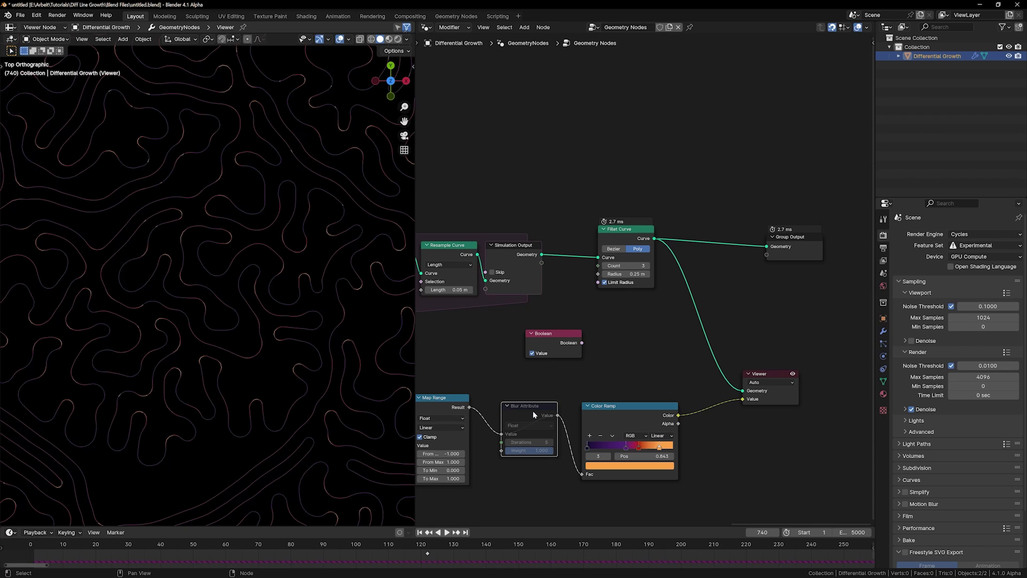
{"action": "scroll", "coordinate": [313, 336], "scroll_direction": "up", "scroll_amount": 5}
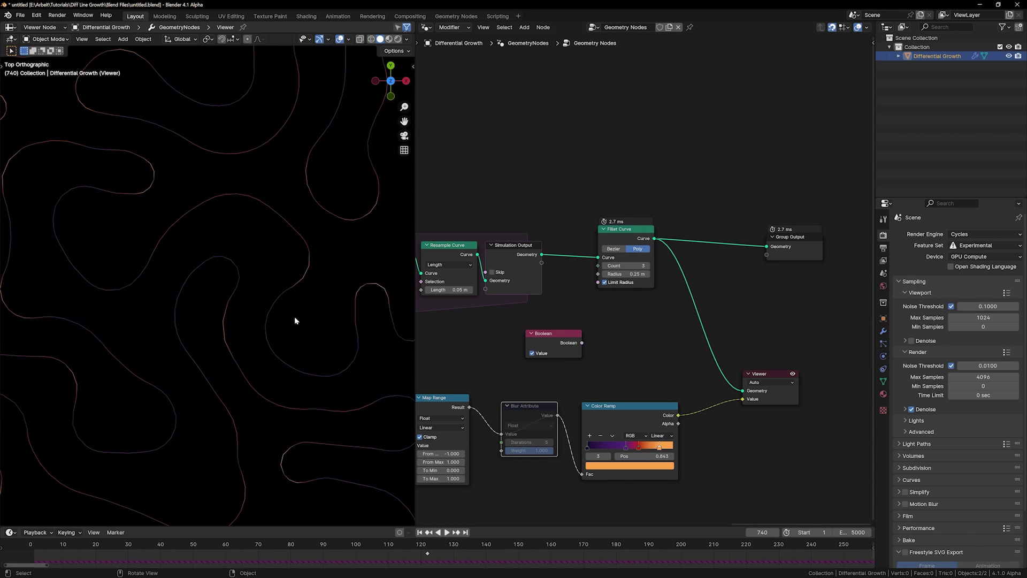
Step: Add a Resample Curve node in Length mode with a Length of 0.02 m
{"action": "key", "text": "shift+a"}
{"action": "type", "text": "resample"}
{"action": "key", "text": "Return"}
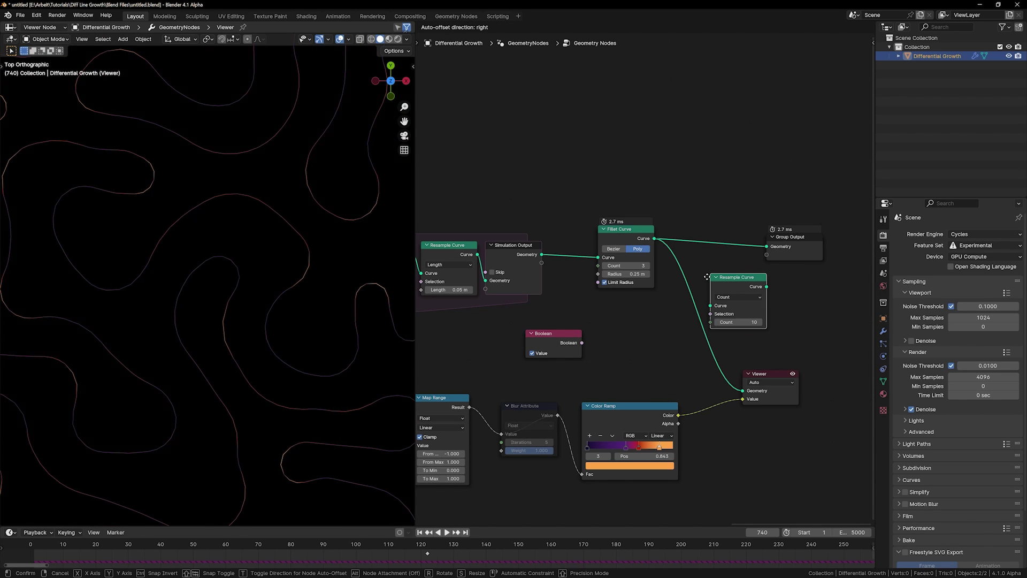
{"action": "left_click", "coordinate": [723, 285]}
{"action": "left_click", "coordinate": [755, 304]}
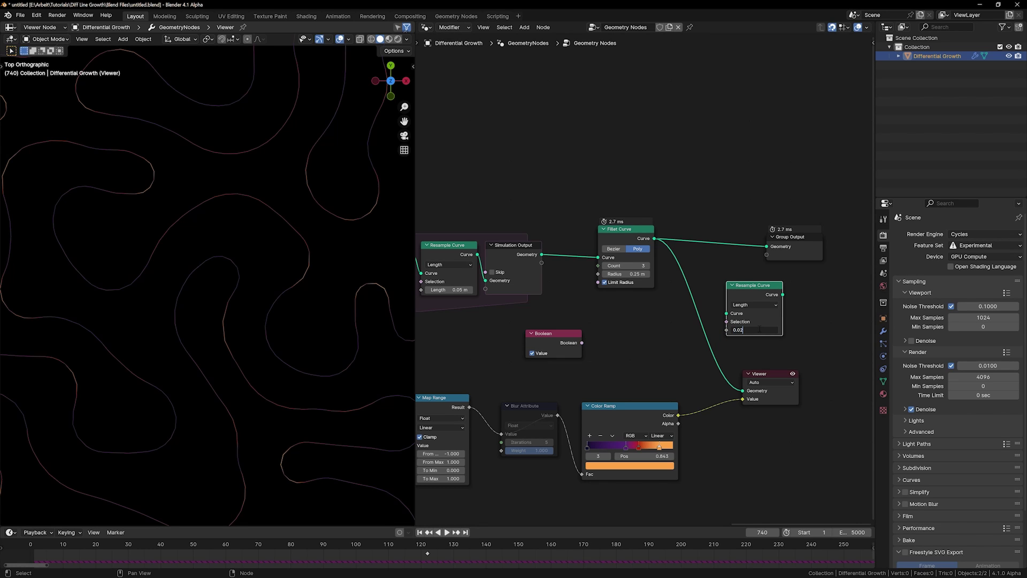
{"action": "scroll", "coordinate": [864, 368], "scroll_direction": "up", "scroll_amount": 3}
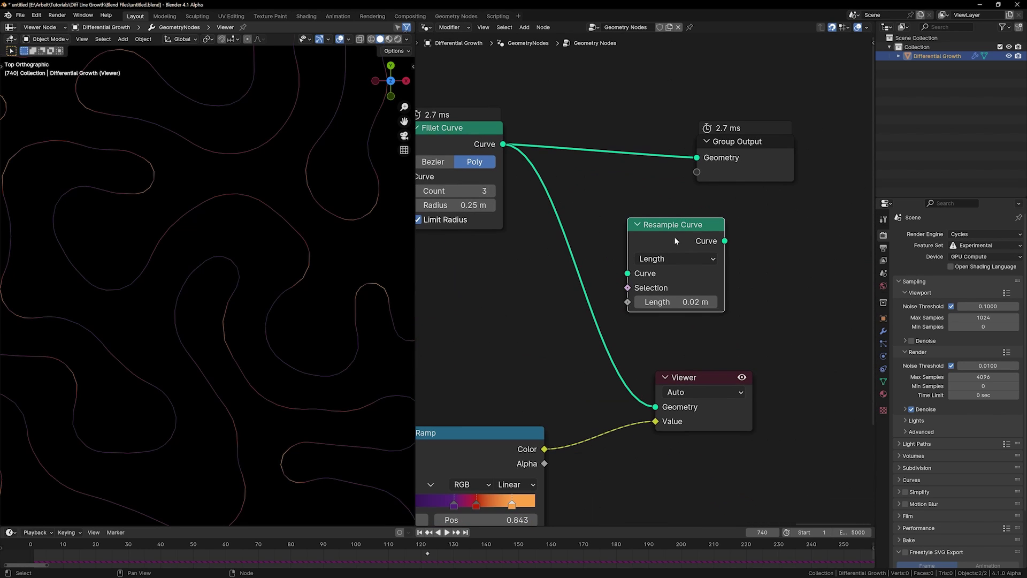
Step: Insert the new Resample Curve after Fillet Curve so that it feeds both the Viewer and Group Output
{"action": "left_click_drag", "start_coordinate": [675, 228], "coordinate": [608, 243]}
{"action": "scroll", "coordinate": [607, 244], "scroll_direction": "down", "scroll_amount": 2}
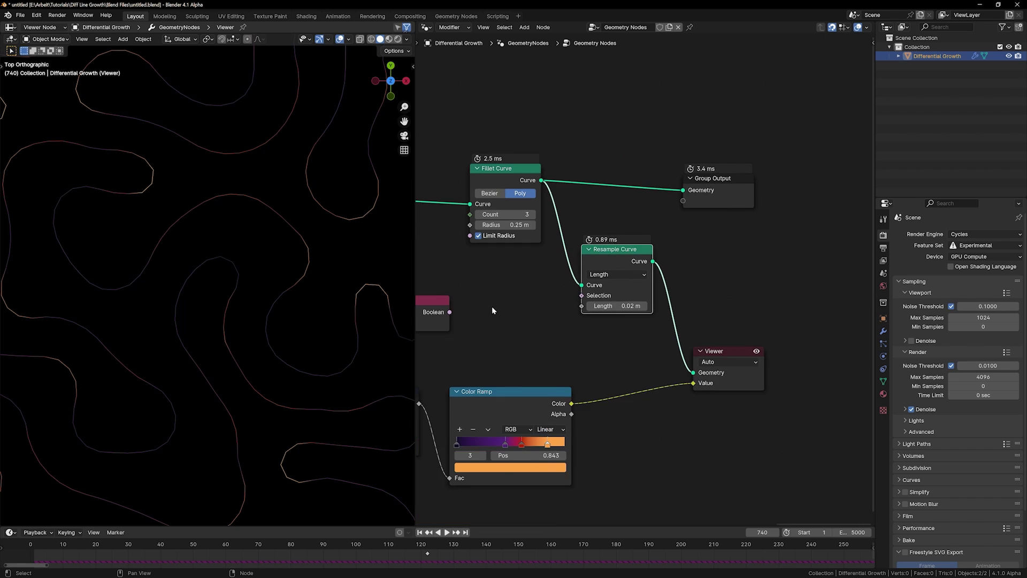
{"action": "middle_click_drag", "start_coordinate": [607, 243], "coordinate": [666, 257]}
{"action": "left_click_drag", "start_coordinate": [662, 251], "coordinate": [634, 174]}
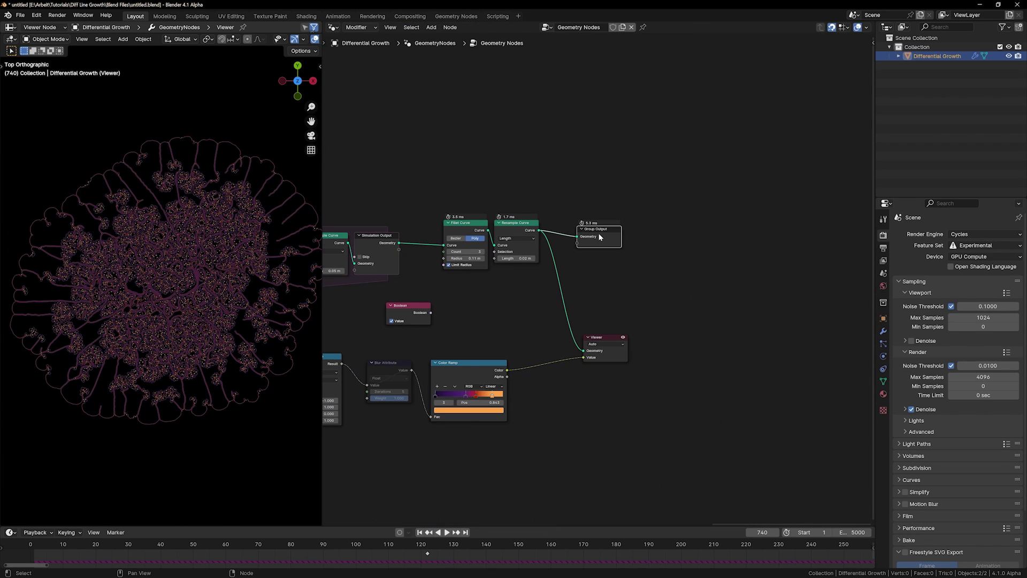
Step: Make room before Group Output and insert a Set Material node there, assigned to Material
{"action": "left_click_drag", "start_coordinate": [600, 237], "coordinate": [730, 238]}
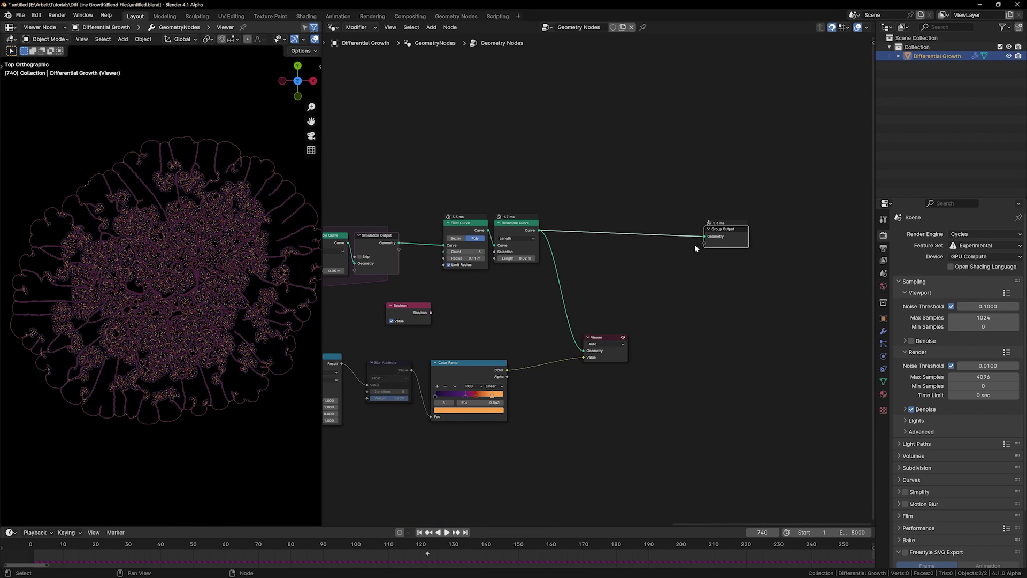
{"action": "scroll", "coordinate": [600, 234], "scroll_direction": "up", "scroll_amount": 2}
{"action": "key", "text": "shift+a"}
{"action": "type", "text": "set mate"}
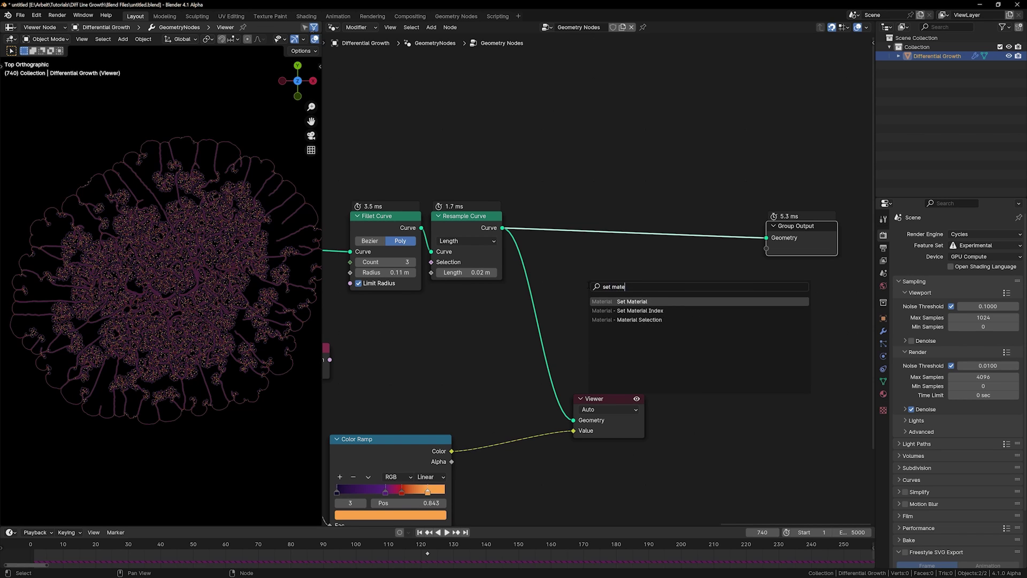
{"action": "key", "text": "Return"}
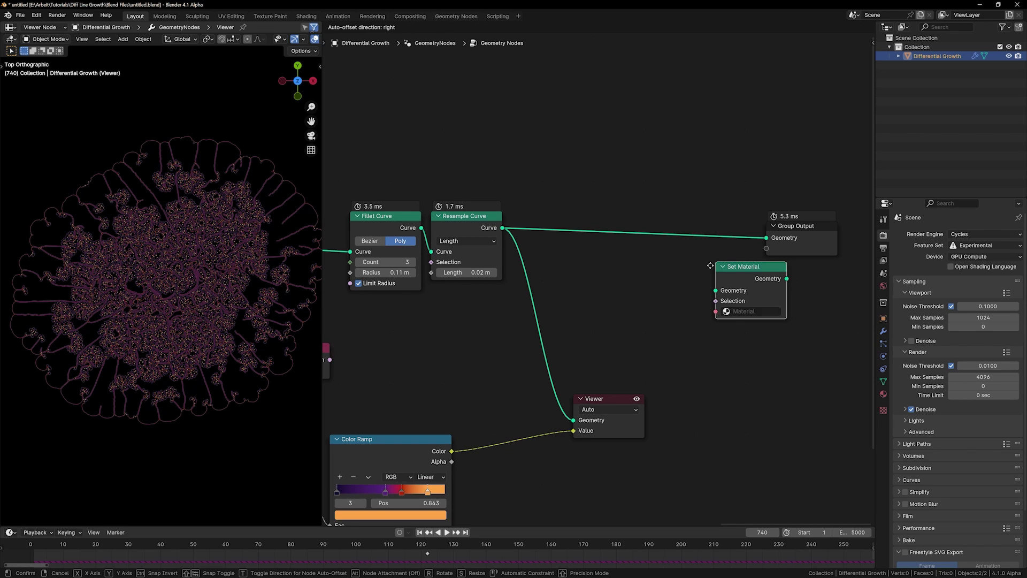
{"action": "left_click", "coordinate": [691, 271]}
{"action": "left_click", "coordinate": [685, 285]}
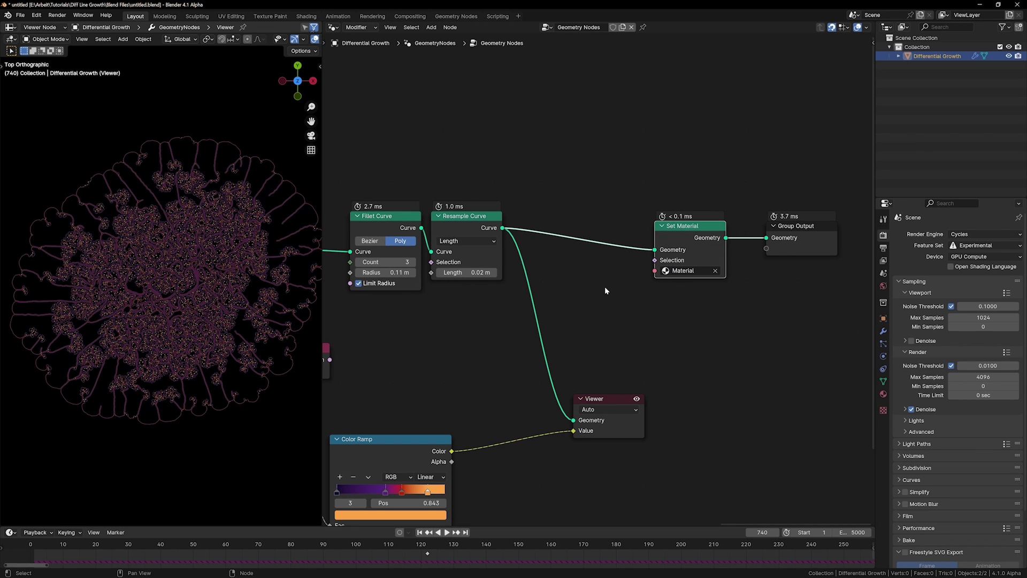
Step: Insert a Set Curve Radius node between Resample Curve and Set Material
{"action": "key", "text": "shift+a"}
{"action": "type", "text": "set cr"}
{"action": "type", "text": "ve"}
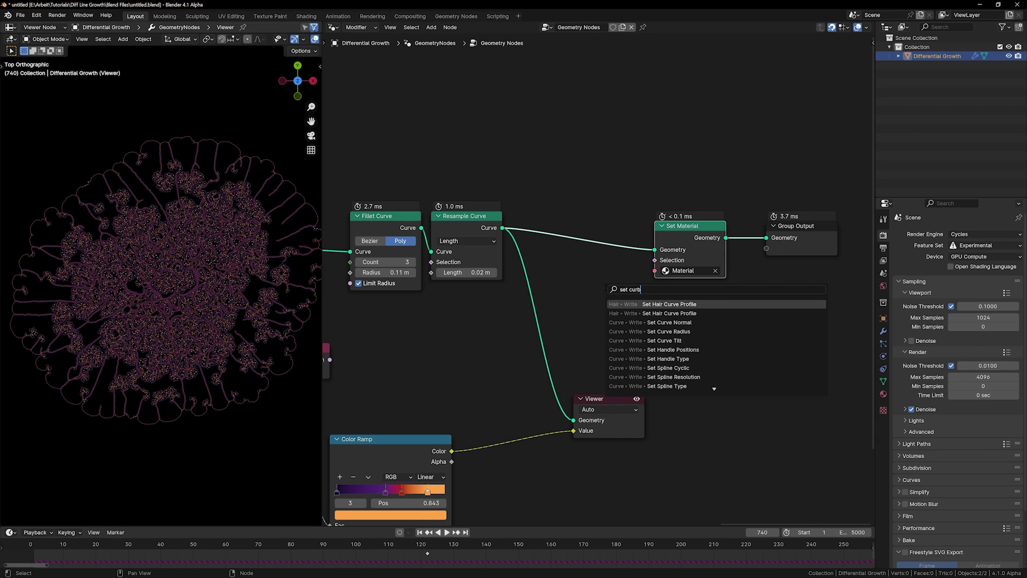
{"action": "key", "text": "Down"}
{"action": "key", "text": "Down"}
{"action": "key", "text": "Down"}
{"action": "key", "text": "Return"}
{"action": "left_click", "coordinate": [553, 215]}
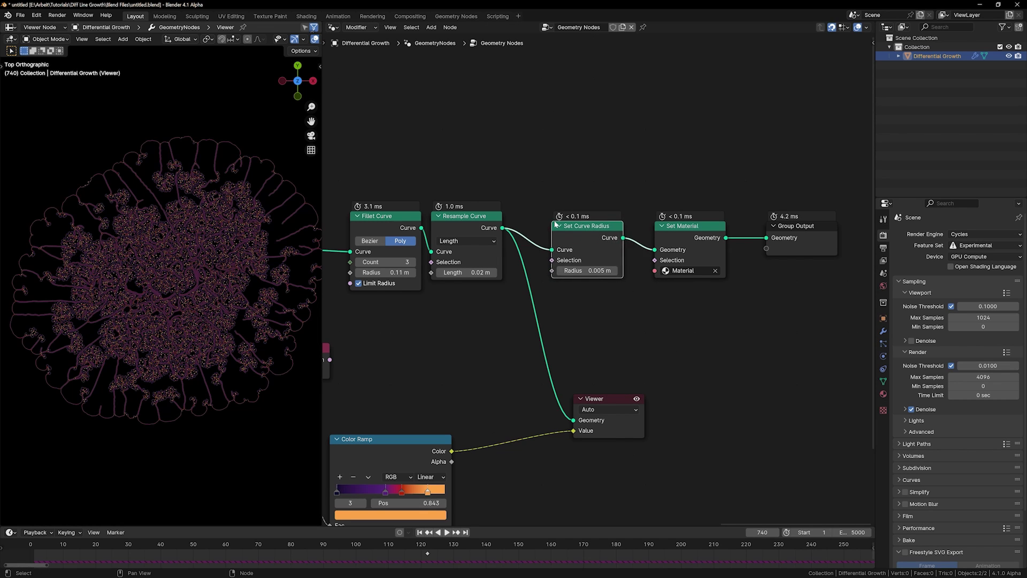
Step: Set the curve radius to 0.002 m and move Set Material closer to the Set Curve Radius node
{"action": "scroll", "coordinate": [588, 267], "scroll_direction": "up", "scroll_amount": 5}
{"action": "double_click", "coordinate": [569, 263]}
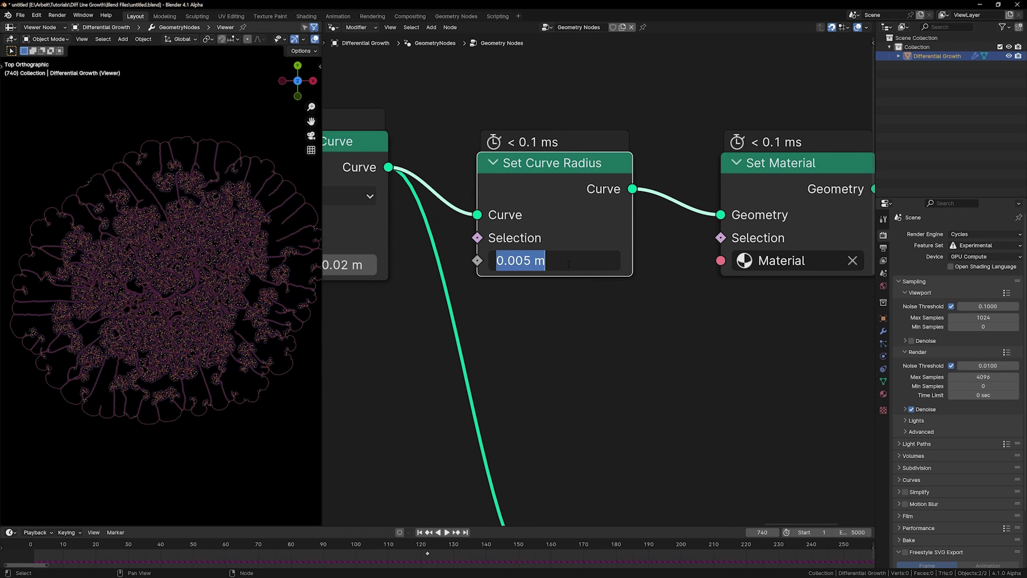
{"action": "type", "text": "0."}
{"action": "key", "text": "Return"}
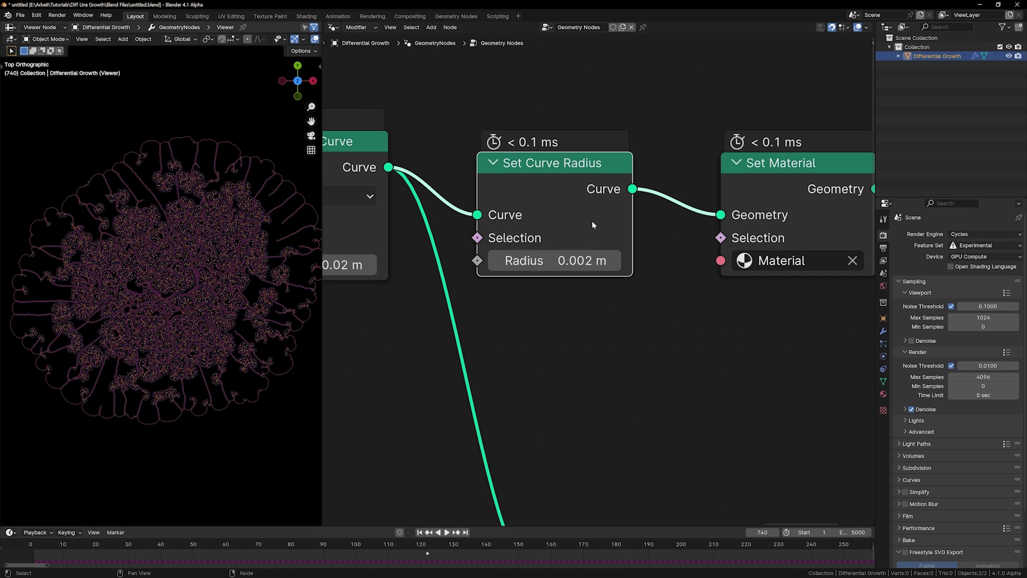
{"action": "left_click_drag", "start_coordinate": [766, 169], "coordinate": [698, 169]}
{"action": "scroll", "coordinate": [716, 223], "scroll_direction": "down", "scroll_amount": 2}
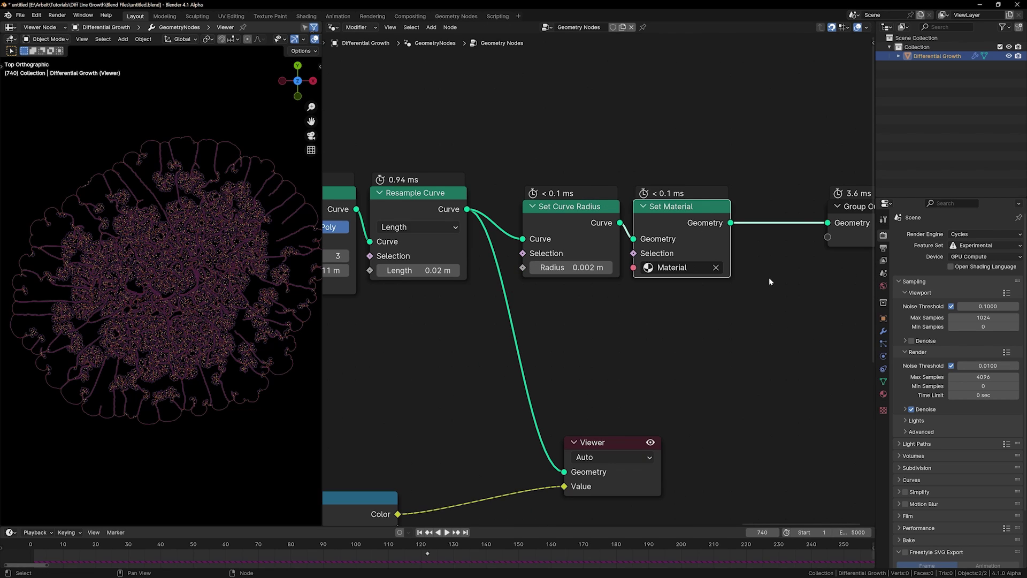
Step: Make room before Group Output and insert a Curve to Mesh node between Set Material and Group Output
{"action": "scroll", "coordinate": [770, 282], "scroll_direction": "down", "scroll_amount": 2}
{"action": "key", "text": "shift+a"}
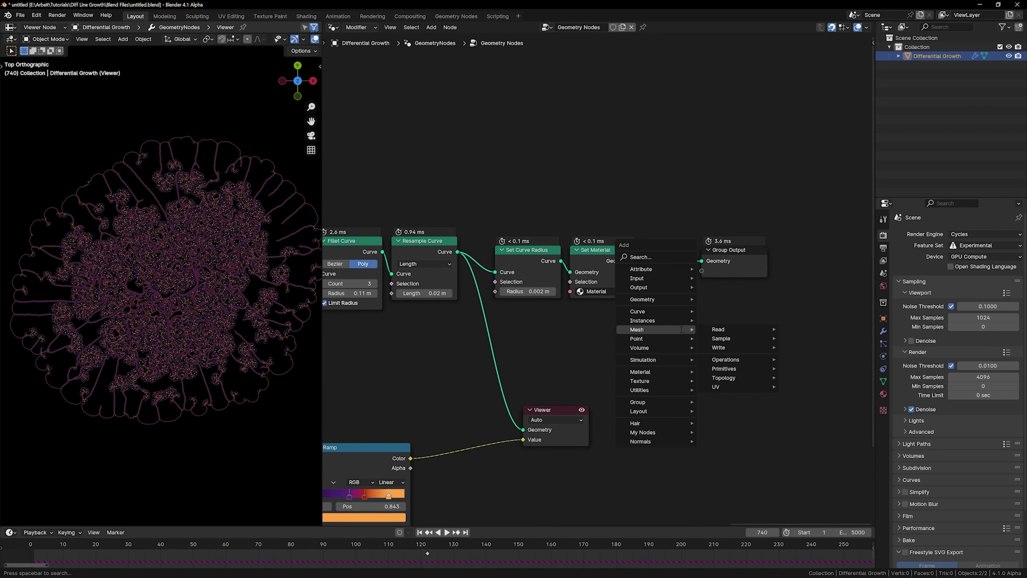
{"action": "type", "text": "ctm"}
{"action": "key", "text": "Return"}
{"action": "left_click", "coordinate": [681, 329]}
{"action": "middle_click_drag", "start_coordinate": [631, 348], "coordinate": [573, 304]}
{"action": "left_click_drag", "start_coordinate": [682, 215], "coordinate": [795, 214]}
{"action": "left_click_drag", "start_coordinate": [667, 303], "coordinate": [703, 219]}
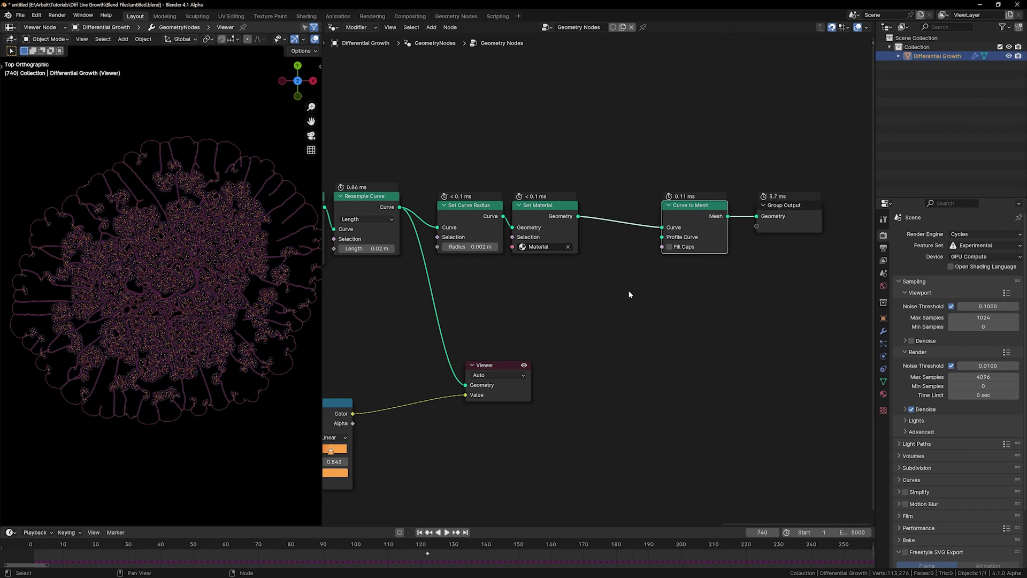
Step: Connect a Curve Circle with Resolution 3 as the Profile Curve of Curve to Mesh and preview the mesh in the Viewer
{"action": "key", "text": "shift+a"}
{"action": "type", "text": "curve circ"}
{"action": "key", "text": "Return"}
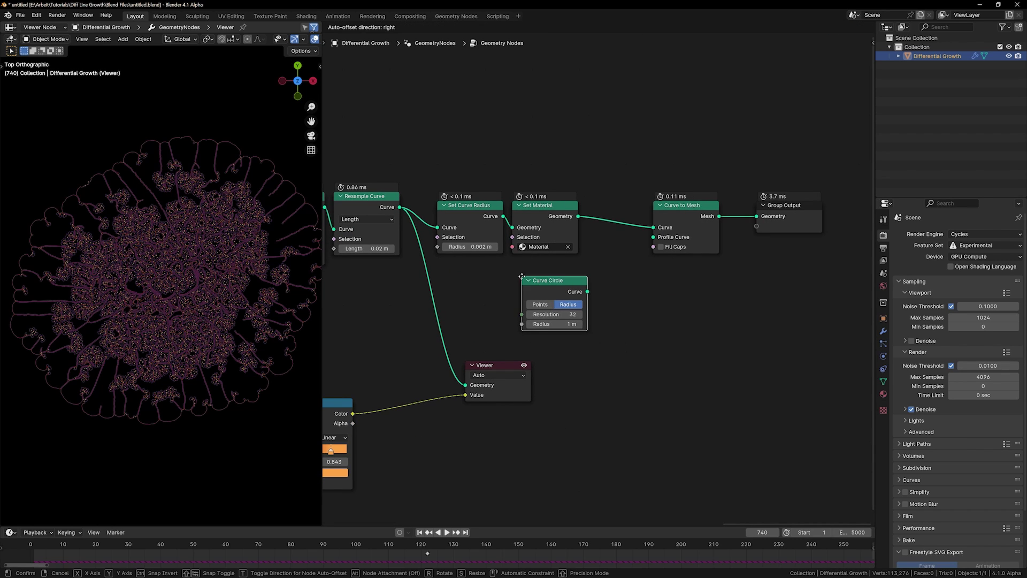
{"action": "left_click", "coordinate": [512, 268]}
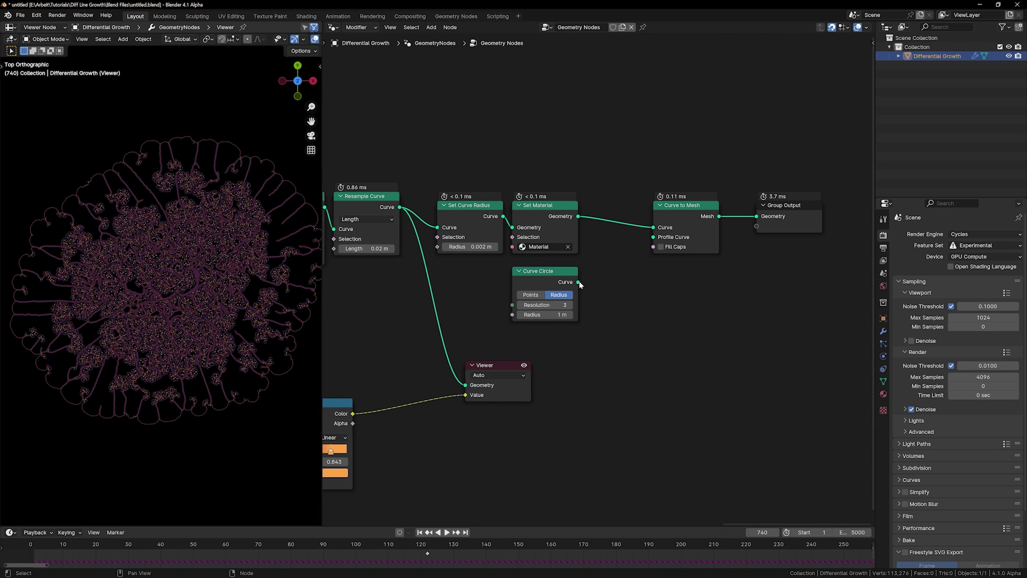
{"action": "left_click_drag", "start_coordinate": [652, 242], "coordinate": [653, 237]}
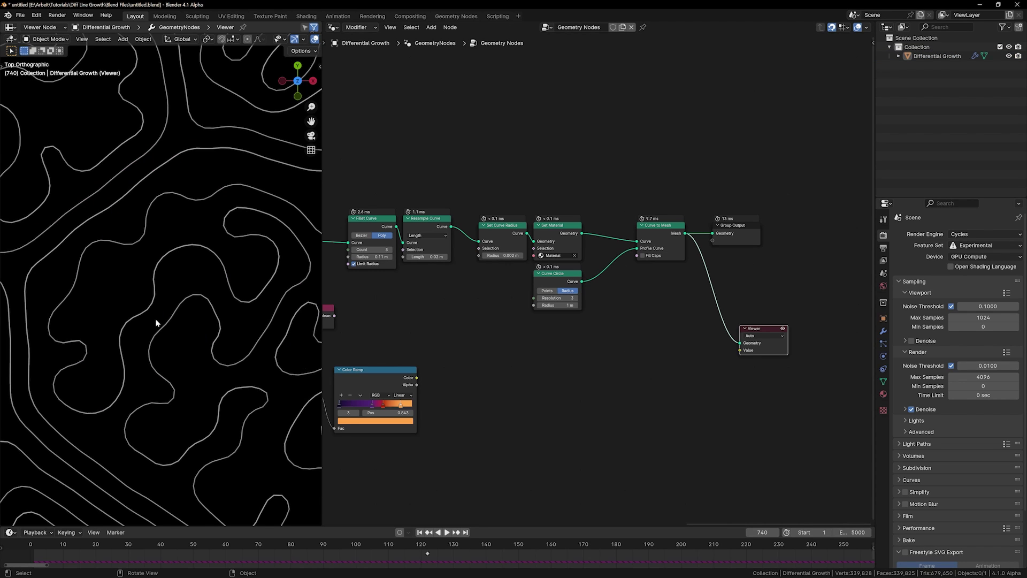
{"action": "scroll", "coordinate": [255, 278], "scroll_direction": "down", "scroll_amount": 3}
{"action": "scroll", "coordinate": [296, 285], "scroll_direction": "down", "scroll_amount": 2}
{"action": "middle_click_drag", "start_coordinate": [296, 286], "coordinate": [232, 348]}
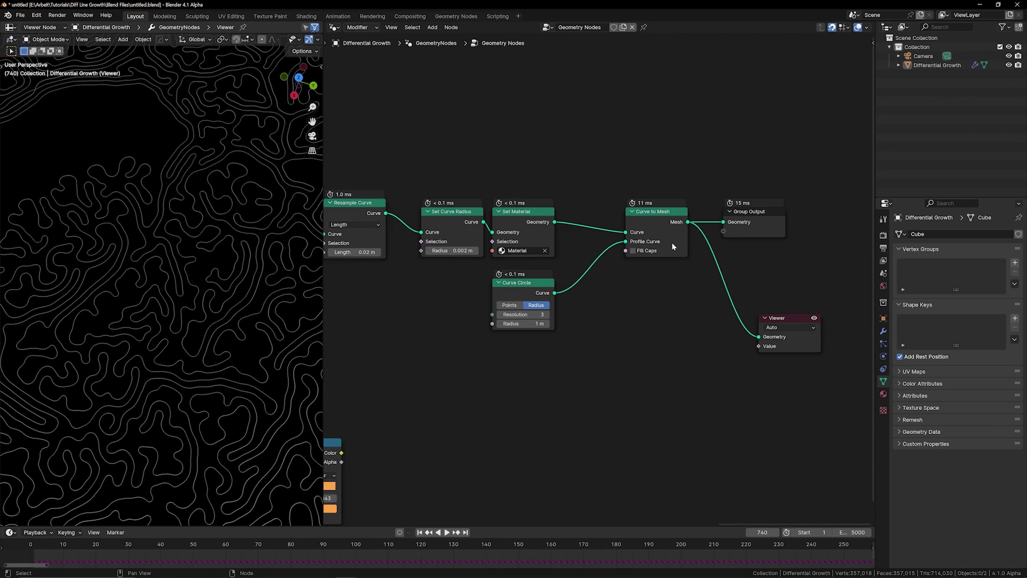
Step: Remove Curve to Mesh and Curve Circle while keeping the links, and delete the Viewer
{"action": "left_click", "coordinate": [672, 244]}
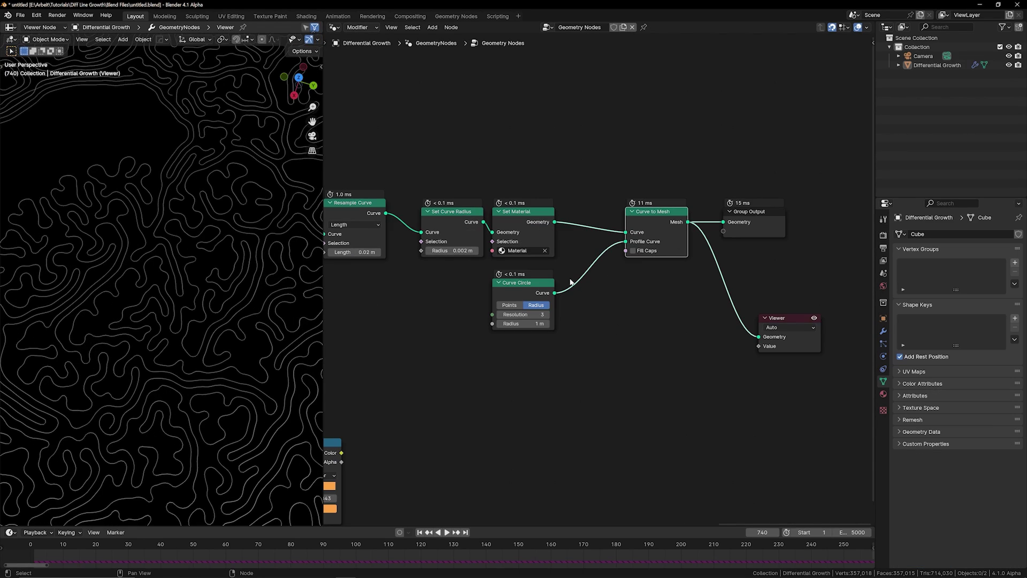
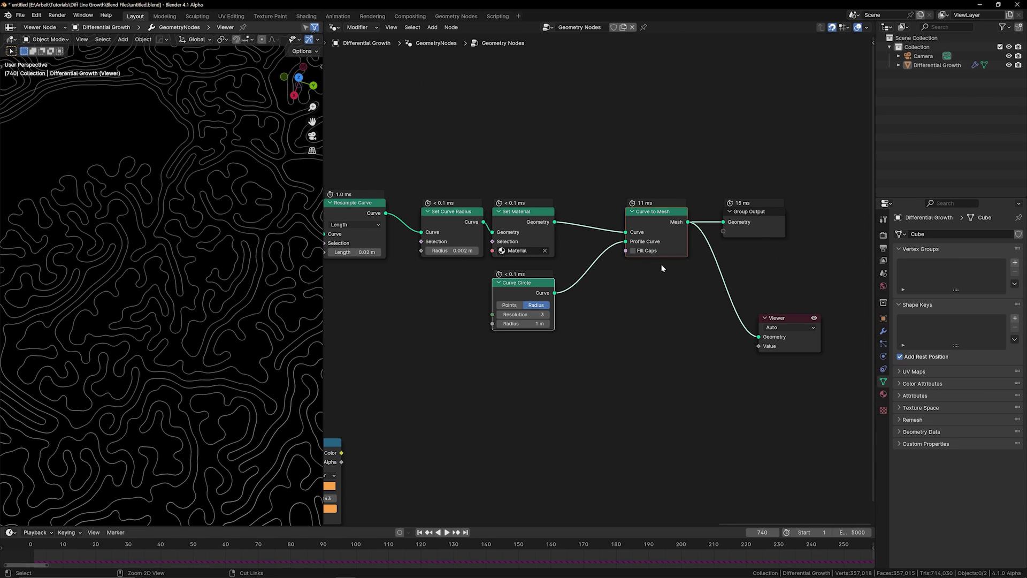
{"action": "key", "text": "ctrl+x"}
{"action": "left_click", "coordinate": [149, 257]}
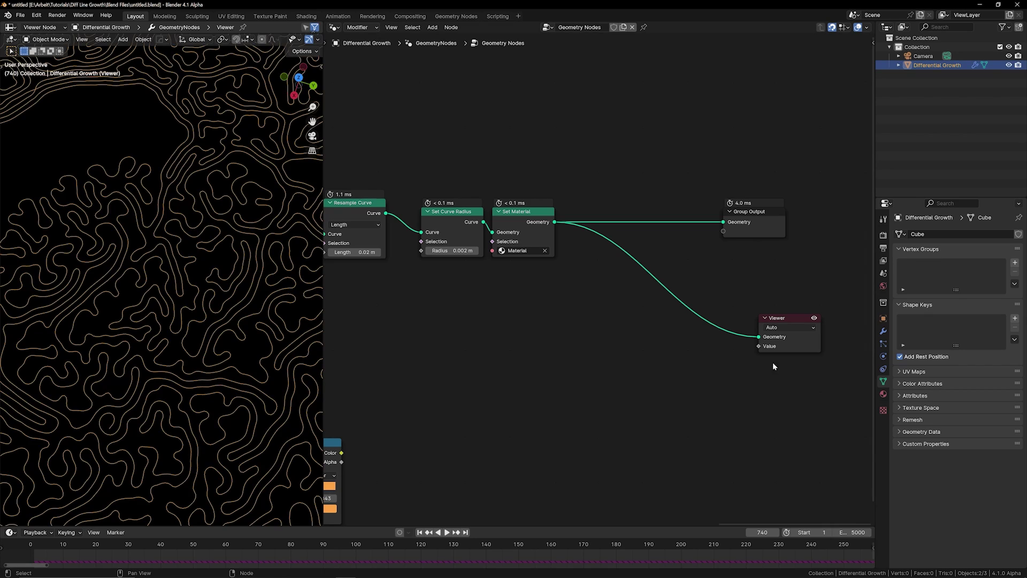
{"action": "key", "text": "x"}
Step: Add an Empty Hair curves object to the Differential Growth object and expand that object's contents in the outliner
{"action": "scroll", "coordinate": [243, 294], "scroll_direction": "down", "scroll_amount": 5}
{"action": "middle_click_drag", "start_coordinate": [198, 299], "coordinate": [202, 235]}
{"action": "key", "text": "shift+a"}
{"action": "mouse_move", "coordinate": [174, 240]}
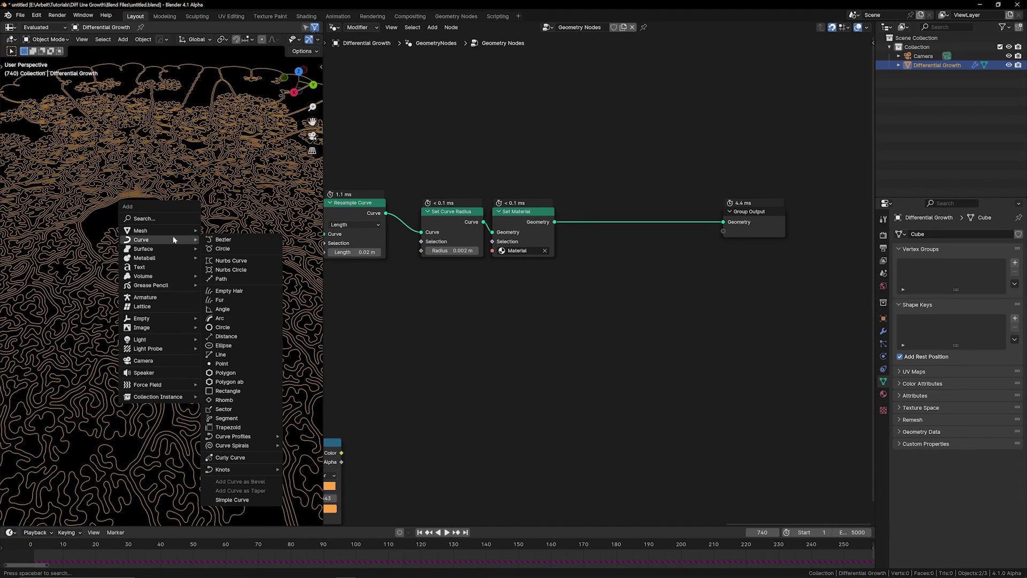
{"action": "left_click", "coordinate": [240, 292]}
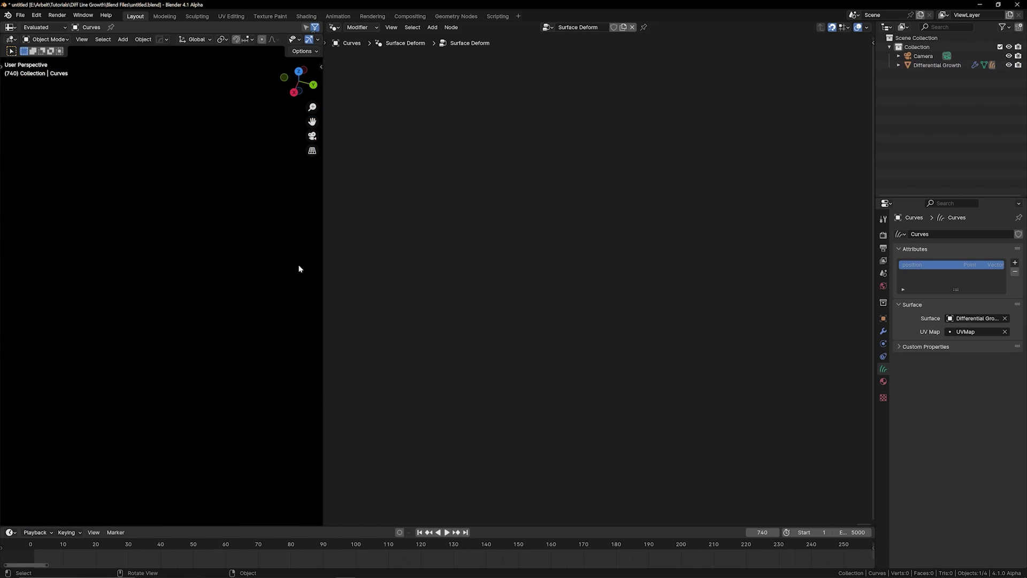
{"action": "left_click", "coordinate": [899, 65]}
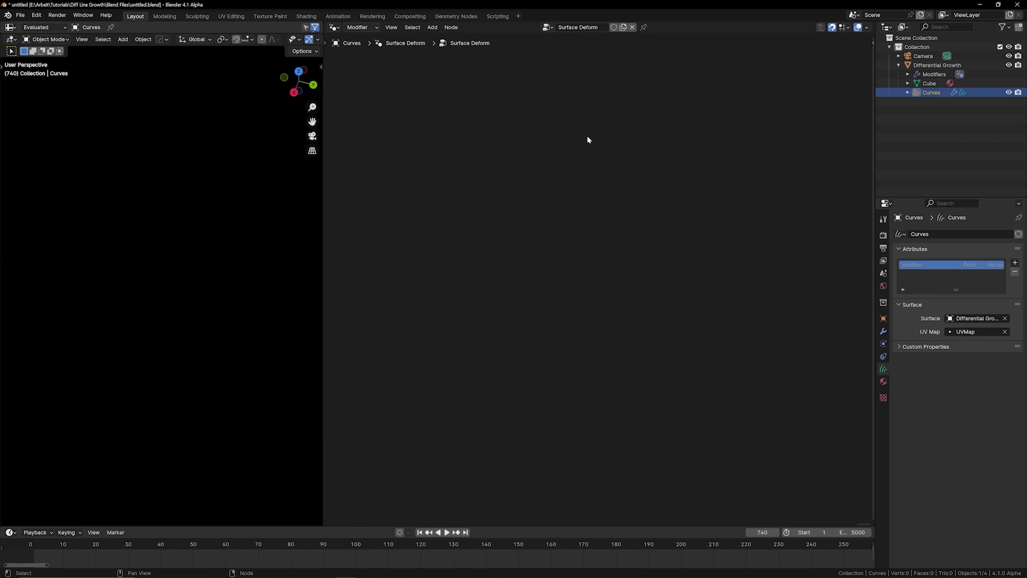
Step: In the hair object's Surface Deform node tree, make room between Deform Curves on Surface and Group Output
{"action": "key", "text": "Home"}
{"action": "scroll", "coordinate": [748, 281], "scroll_direction": "down", "scroll_amount": 2}
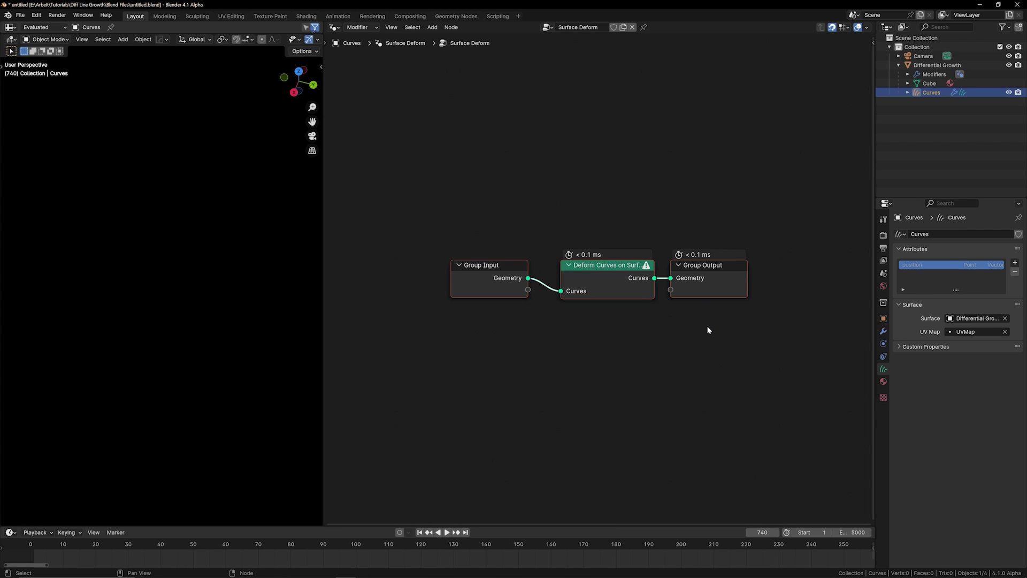
{"action": "middle_click_drag", "start_coordinate": [706, 327], "coordinate": [637, 310]}
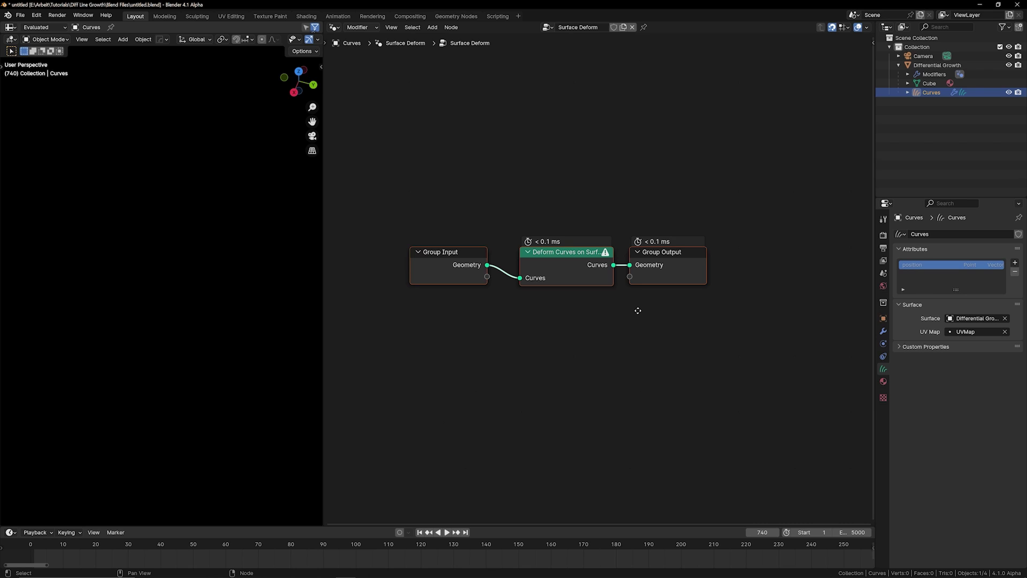
{"action": "middle_click_drag", "start_coordinate": [638, 310], "coordinate": [585, 296]}
{"action": "left_click_drag", "start_coordinate": [610, 238], "coordinate": [762, 238]}
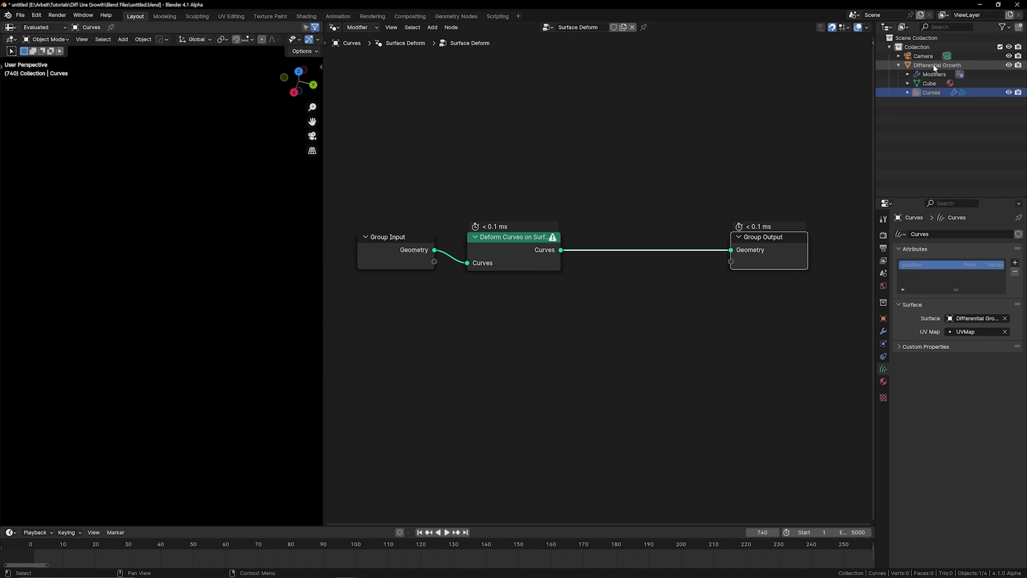
Step: Bring Differential Growth in as an Object Info node set to Relative, and route its Geometry to Group Output
{"action": "left_click_drag", "start_coordinate": [937, 65], "coordinate": [538, 346]}
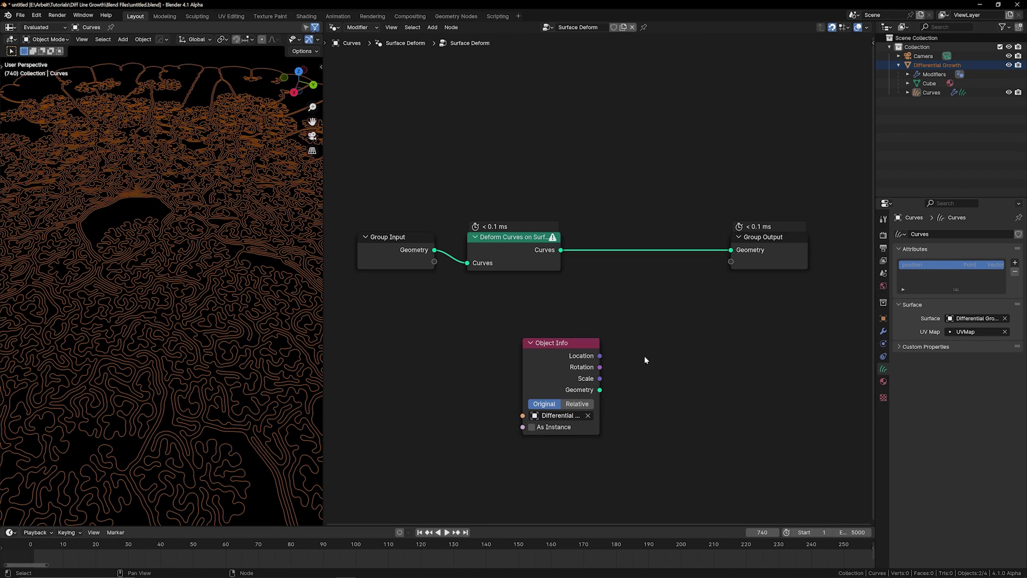
{"action": "left_click_drag", "start_coordinate": [600, 390], "coordinate": [735, 251]}
{"action": "left_click_drag", "start_coordinate": [573, 380], "coordinate": [539, 341]}
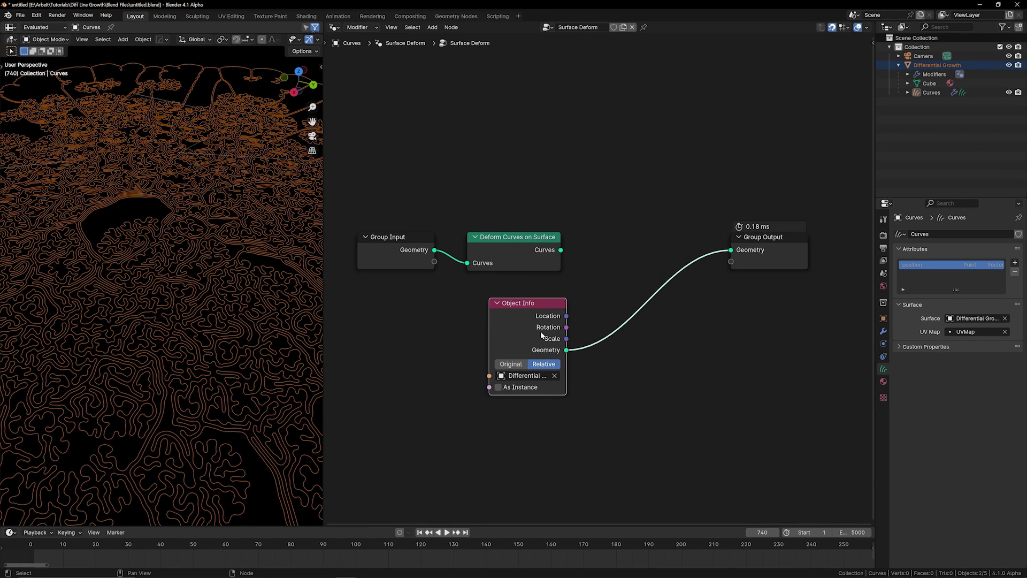
Step: Hide the Differential Growth object in the viewport, select the Curves object and show the render settings
{"action": "left_click", "coordinate": [1009, 65]}
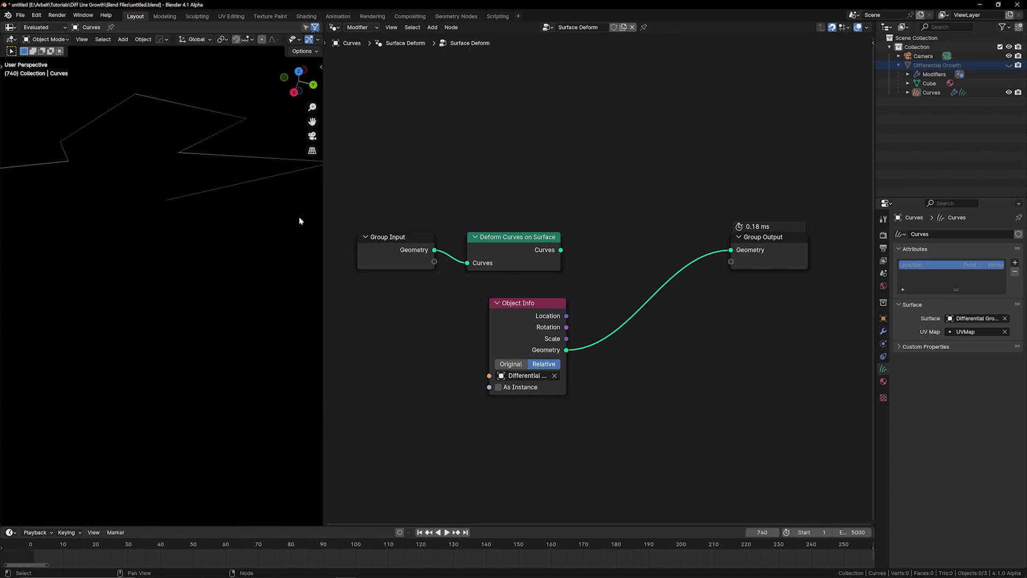
{"action": "left_click", "coordinate": [232, 159]}
{"action": "scroll", "coordinate": [226, 182], "scroll_direction": "down", "scroll_amount": 2}
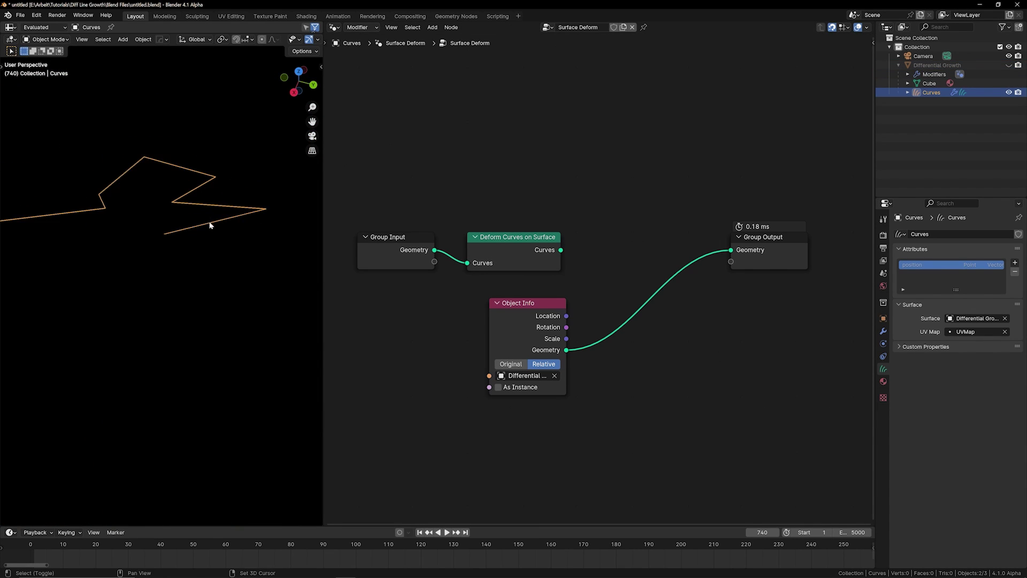
{"action": "middle_click_drag", "start_coordinate": [210, 225], "coordinate": [239, 256], "text": "shift"}
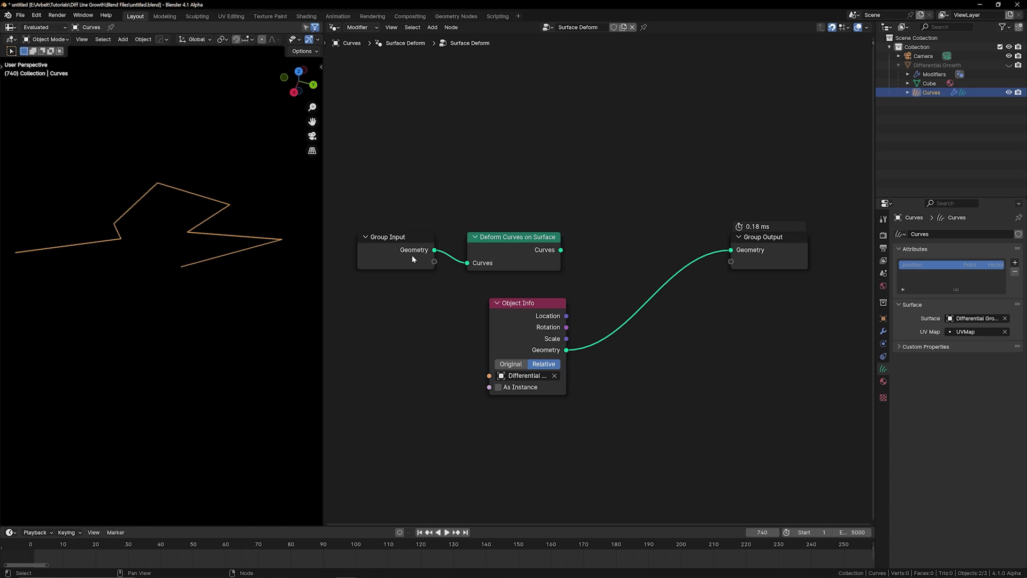
{"action": "left_click", "coordinate": [884, 235]}
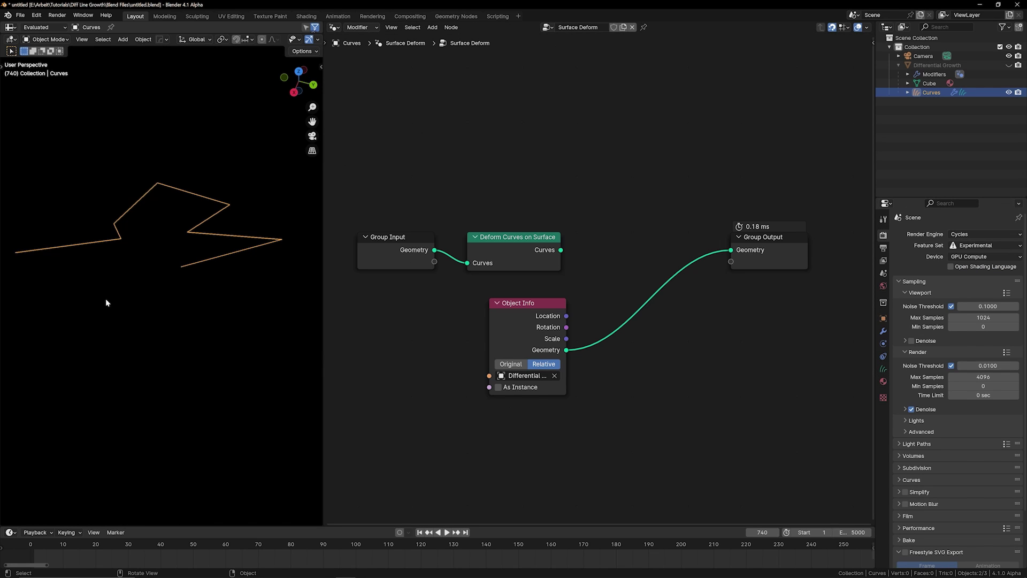
Step: Switch the viewport to rendered shading, turn off Scene World lighting, widen the viewport and inspect the curves up close
{"action": "key", "text": "z"}
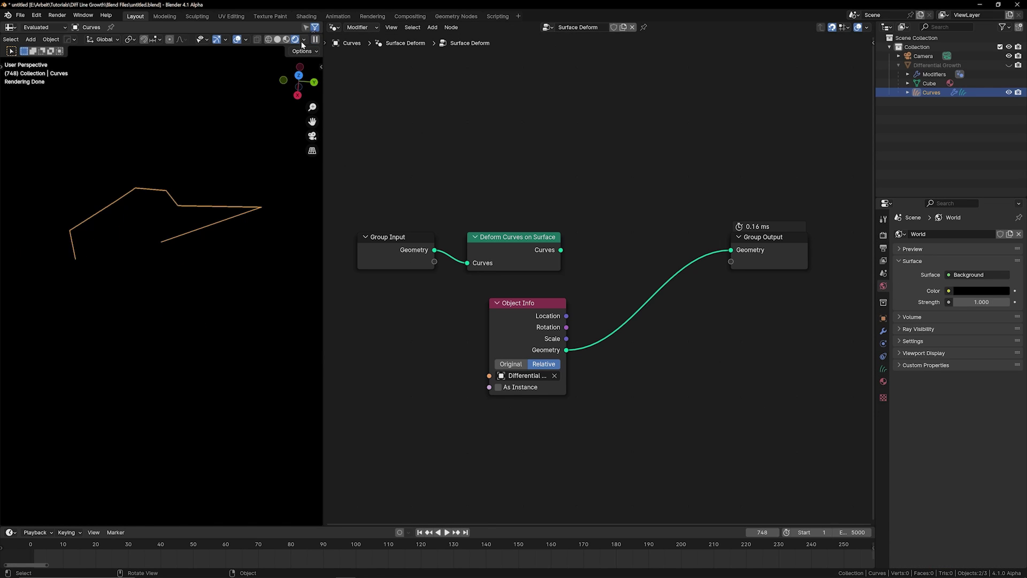
{"action": "left_click", "coordinate": [304, 40]}
{"action": "left_click", "coordinate": [252, 123]}
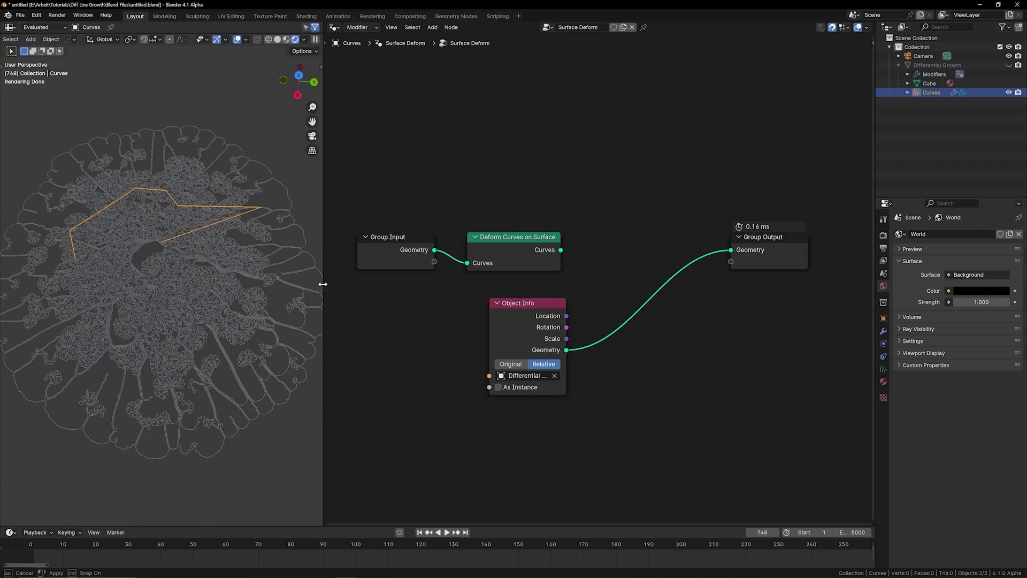
{"action": "left_click_drag", "start_coordinate": [322, 284], "coordinate": [436, 285]}
{"action": "scroll", "coordinate": [258, 294], "scroll_direction": "up", "scroll_amount": 8}
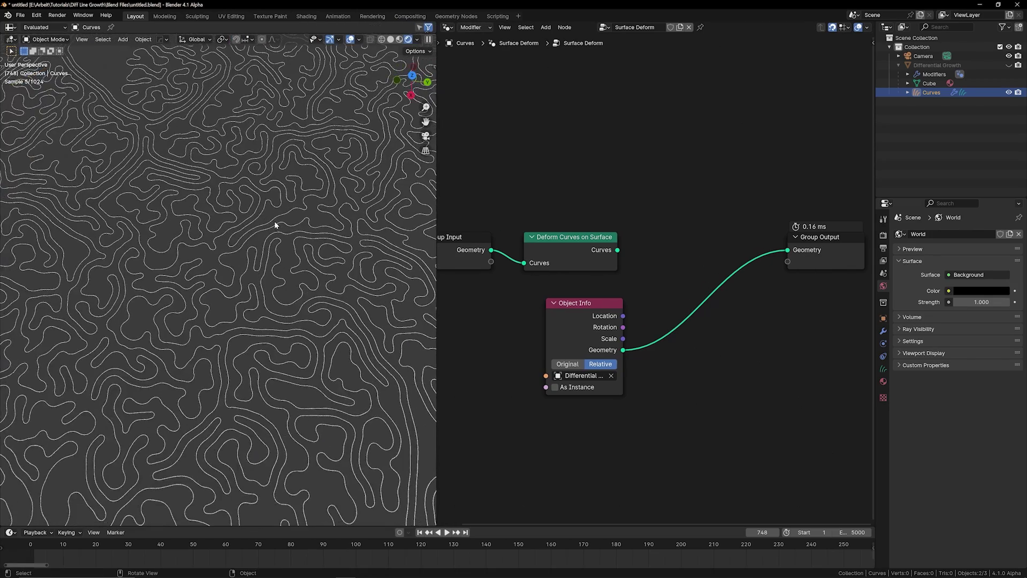
{"action": "scroll", "coordinate": [274, 266], "scroll_direction": "up", "scroll_amount": 10}
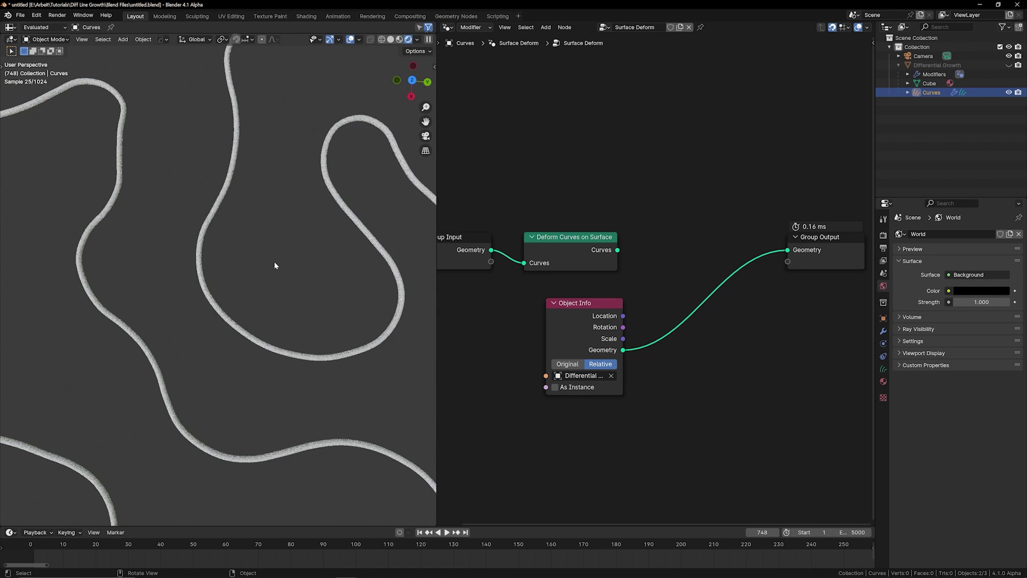
{"action": "middle_click_drag", "start_coordinate": [129, 282], "coordinate": [223, 255], "text": "shift"}
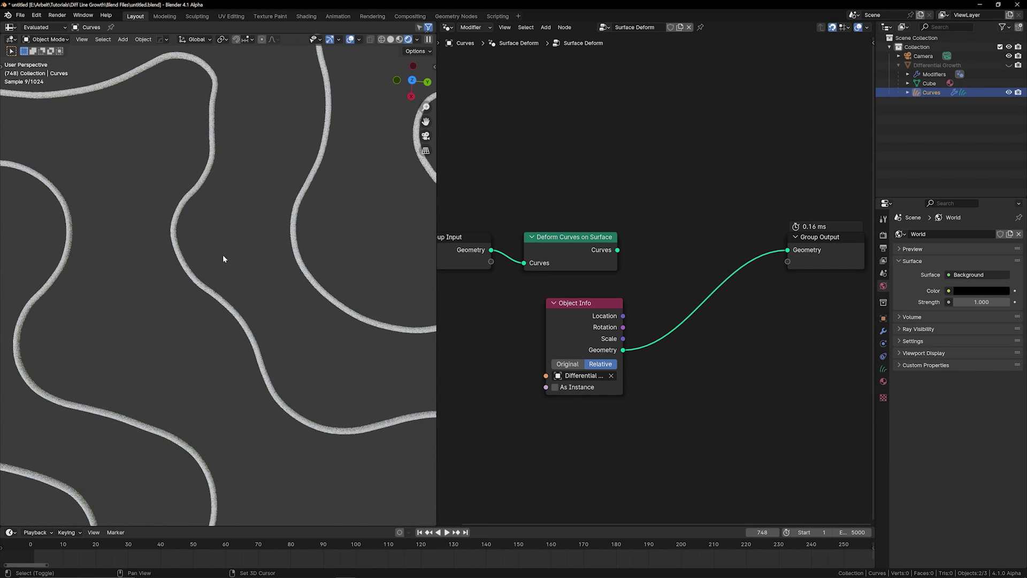
Step: In the Differential Growth node tree, move Set Curve Radius and Set Material toward Group Output to make room after Resample Curve
{"action": "left_click", "coordinate": [923, 65]}
{"action": "scroll", "coordinate": [821, 336], "scroll_direction": "down", "scroll_amount": 2}
{"action": "middle_click_drag", "start_coordinate": [820, 336], "coordinate": [491, 275]}
{"action": "middle_click_drag", "start_coordinate": [748, 288], "coordinate": [700, 287]}
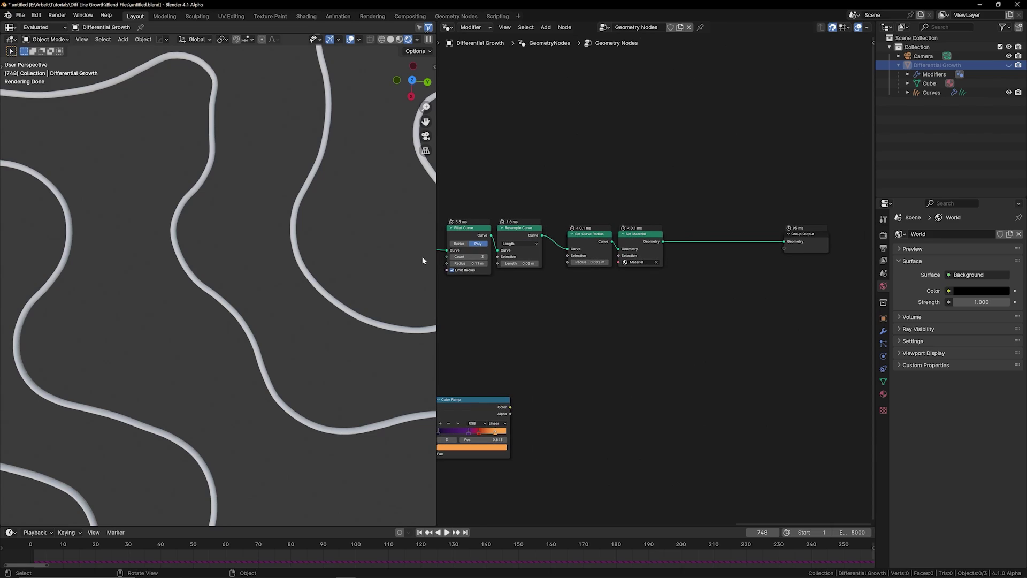
{"action": "left_click_drag", "start_coordinate": [577, 214], "coordinate": [647, 267]}
{"action": "key", "text": "g"}
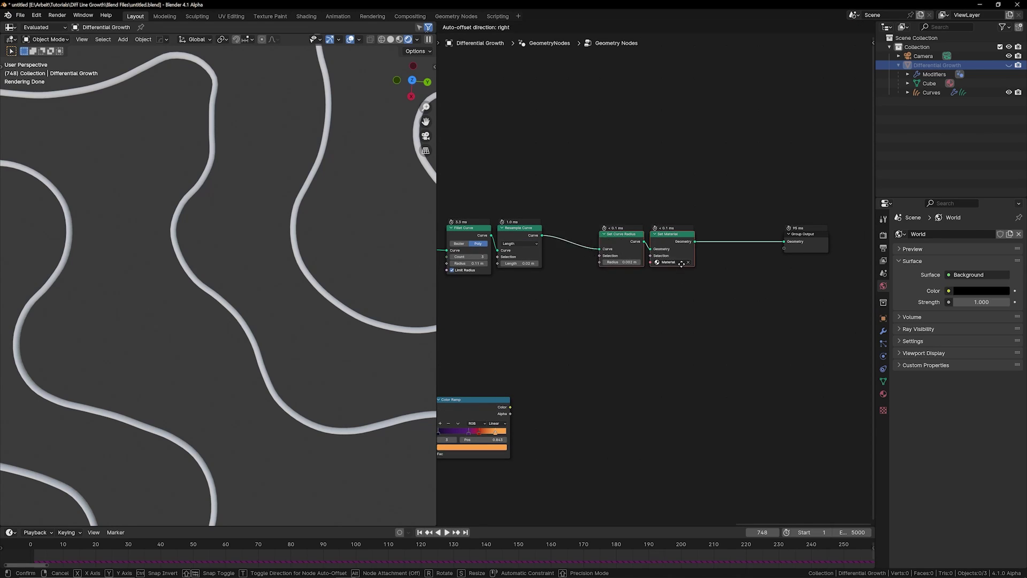
{"action": "left_click", "coordinate": [743, 264]}
{"action": "scroll", "coordinate": [316, 242], "scroll_direction": "down", "scroll_amount": 10}
{"action": "mouse_move", "coordinate": [310, 244]}
{"action": "middle_mouse_down"}
{"action": "mouse_move", "coordinate": [290, 215]}
{"action": "mouse_move", "coordinate": [313, 248]}
{"action": "middle_mouse_up"}
{"action": "scroll", "coordinate": [315, 247], "scroll_direction": "up", "scroll_amount": 6}
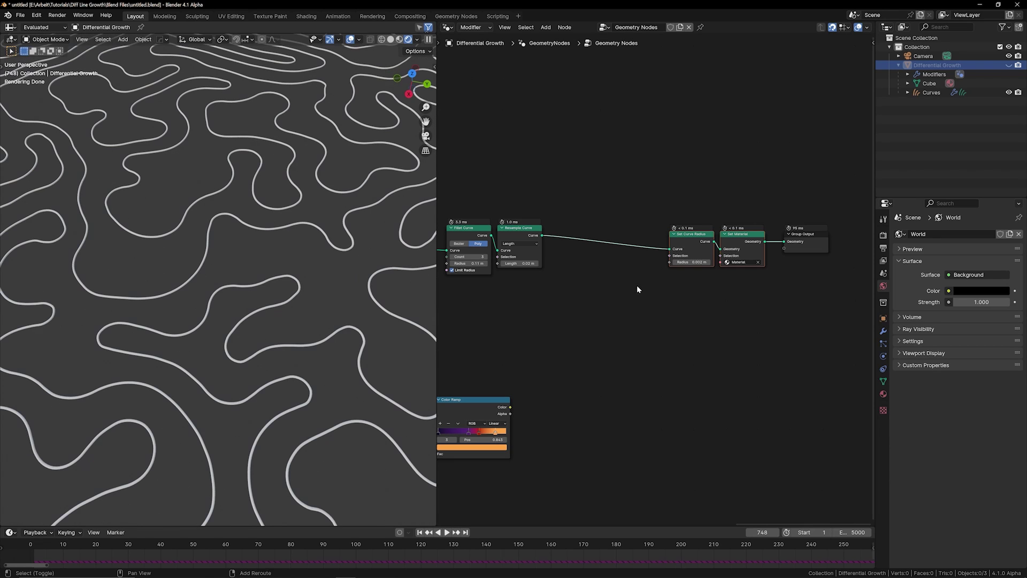
Step: Duplicate the Curve Angle group node and place the copy below the final Resample Curve node
{"action": "scroll", "coordinate": [637, 284], "scroll_direction": "down", "scroll_amount": 3}
{"action": "middle_click_drag", "start_coordinate": [636, 284], "coordinate": [712, 287]}
{"action": "left_click", "coordinate": [450, 383]}
{"action": "key", "text": "shift+d"}
{"action": "left_click", "coordinate": [676, 311]}
{"action": "scroll", "coordinate": [664, 317], "scroll_direction": "up", "scroll_amount": 3}
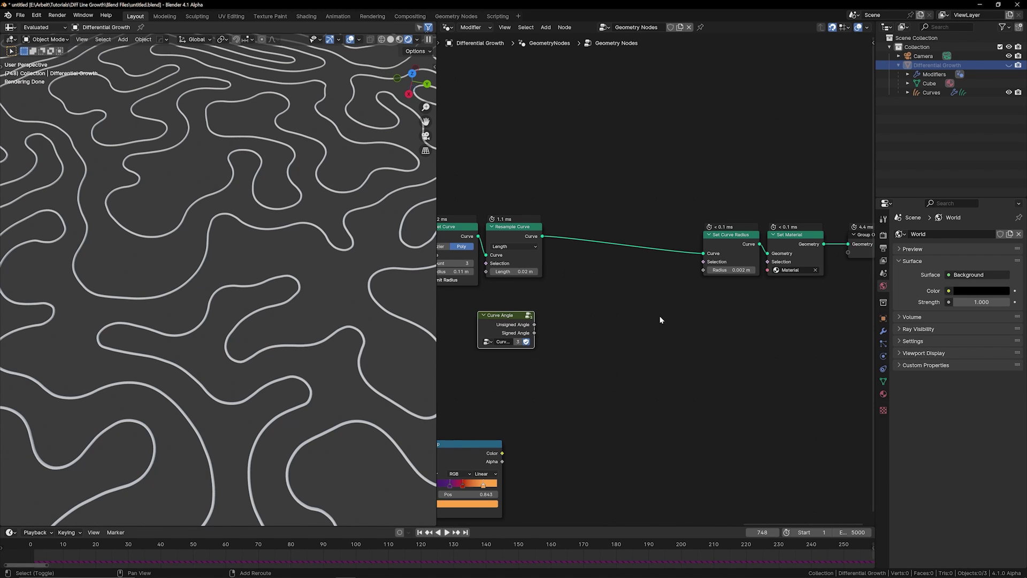
Step: Insert a Store Named Attribute node between Resample Curve and Set Curve Radius
{"action": "key", "text": "shift+a"}
{"action": "type", "text": "STORE NA"}
{"action": "key", "text": "Return"}
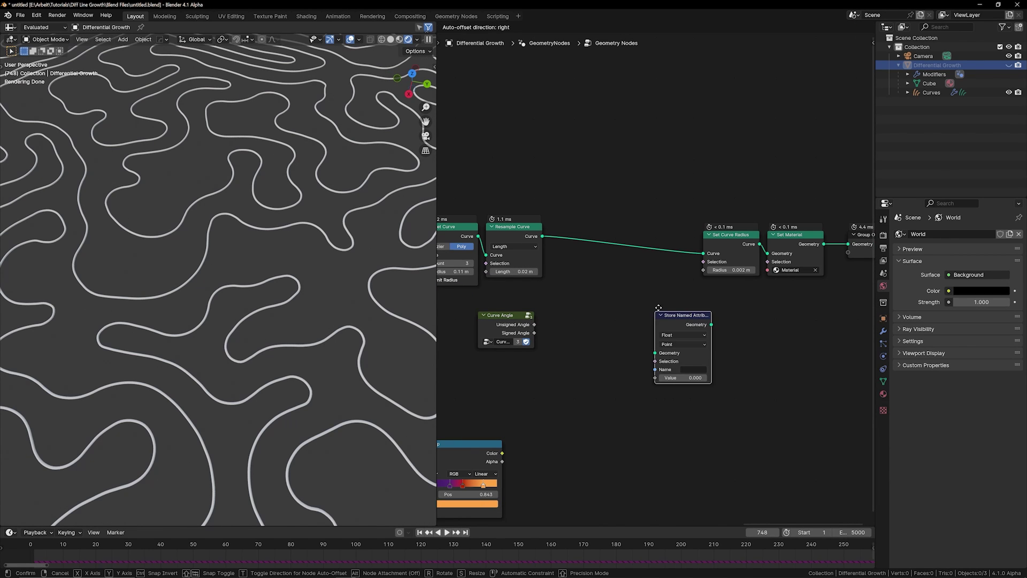
{"action": "left_click", "coordinate": [628, 222]}
Step: Place a duplicate of the Blur Attribute node beside the copied Curve Angle node and delete the unused Boolean node
{"action": "scroll", "coordinate": [615, 241], "scroll_direction": "down", "scroll_amount": 4}
{"action": "middle_click_drag", "start_coordinate": [444, 393], "coordinate": [589, 377]}
{"action": "key", "text": "shift+d"}
{"action": "left_click", "coordinate": [745, 311]}
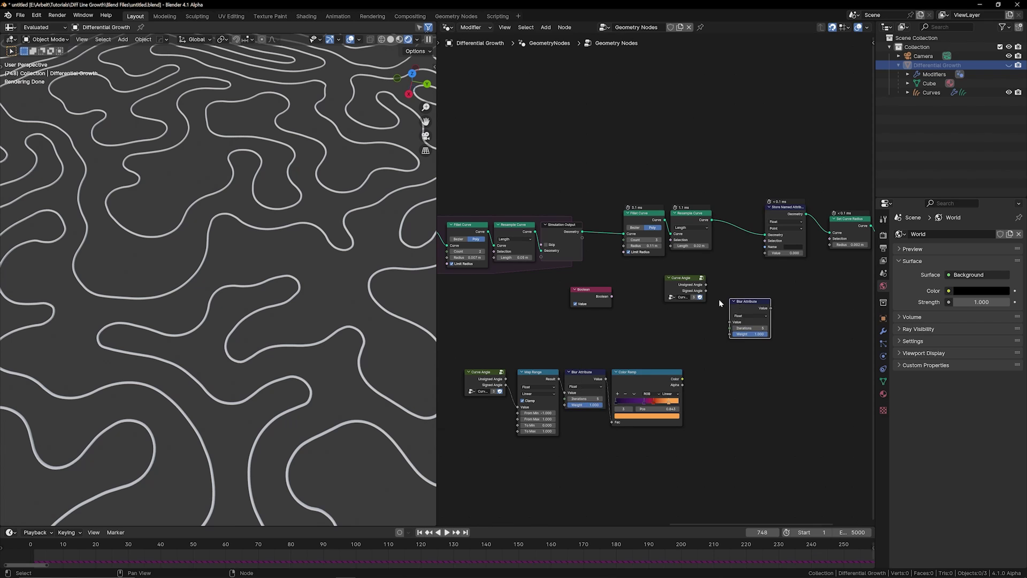
{"action": "scroll", "coordinate": [736, 330], "scroll_direction": "up", "scroll_amount": 3}
{"action": "middle_click_drag", "start_coordinate": [736, 330], "coordinate": [725, 330]}
{"action": "left_click", "coordinate": [518, 310]}
{"action": "key", "text": "x"}
{"action": "left_click_drag", "start_coordinate": [750, 322], "coordinate": [659, 297]}
Step: Route Signed Angle through Blur Attribute into the Store Named Attribute value and name the attribute "angle"
{"action": "middle_click_drag", "start_coordinate": [745, 312], "coordinate": [673, 318]}
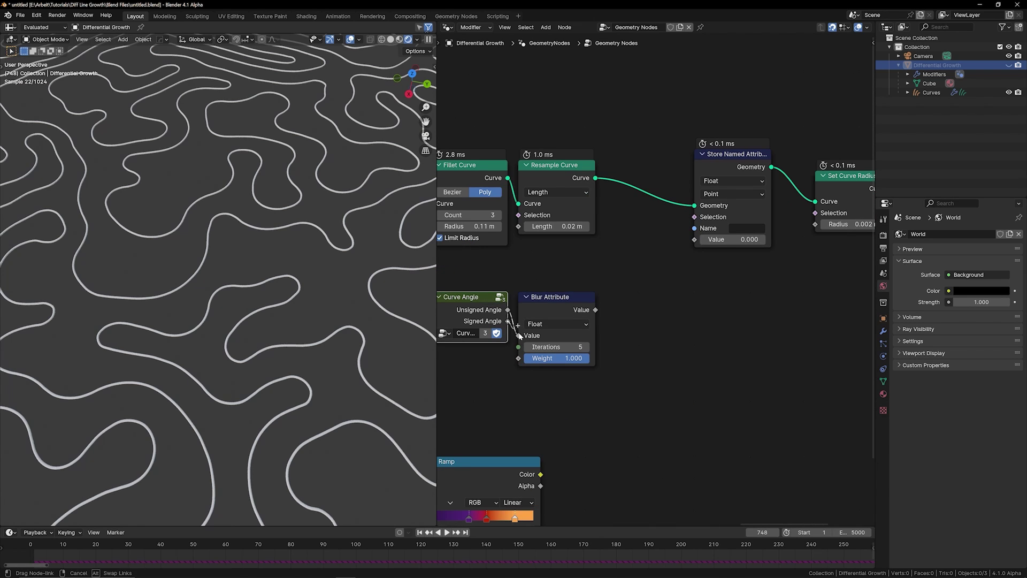
{"action": "scroll", "coordinate": [673, 317], "scroll_direction": "up", "scroll_amount": 1}
{"action": "left_click_drag", "start_coordinate": [561, 339], "coordinate": [660, 269]}
{"action": "left_click", "coordinate": [716, 258]}
{"action": "type", "text": "ang"}
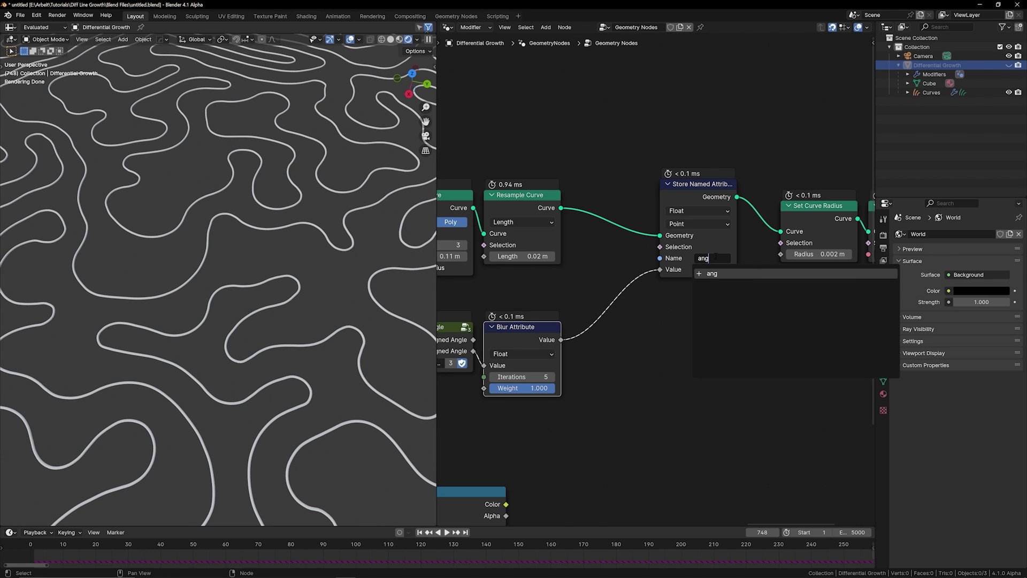
{"action": "type", "text": "le"}
{"action": "key", "text": "Return"}
Step: Split the node editor horizontally, make the upper area a larger Shader Editor and frame the material's nodes
{"action": "scroll", "coordinate": [663, 277], "scroll_direction": "down", "scroll_amount": 3}
{"action": "left_click_drag", "start_coordinate": [437, 283], "coordinate": [396, 278]}
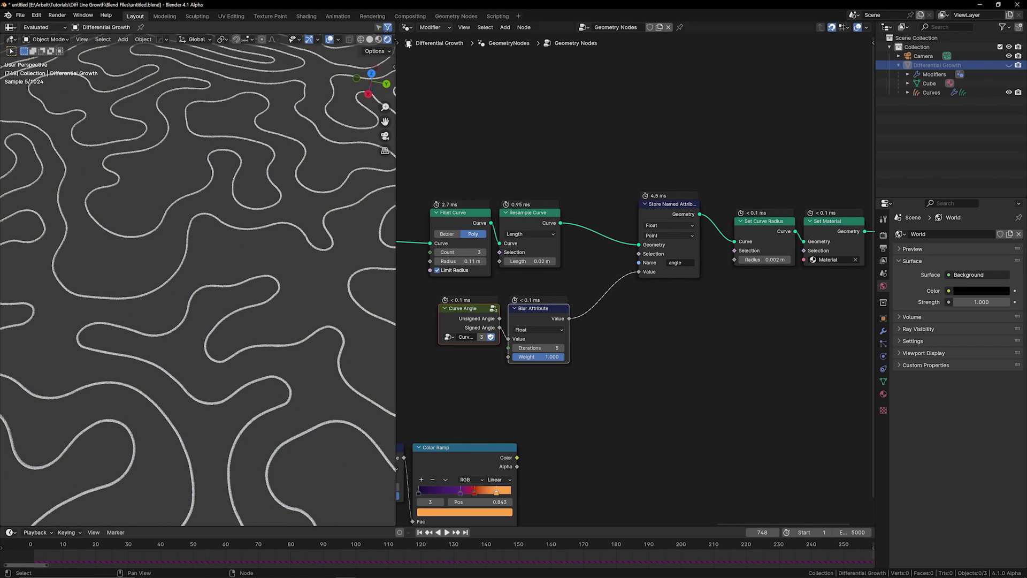
{"action": "left_click_drag", "start_coordinate": [398, 23], "coordinate": [412, 279]}
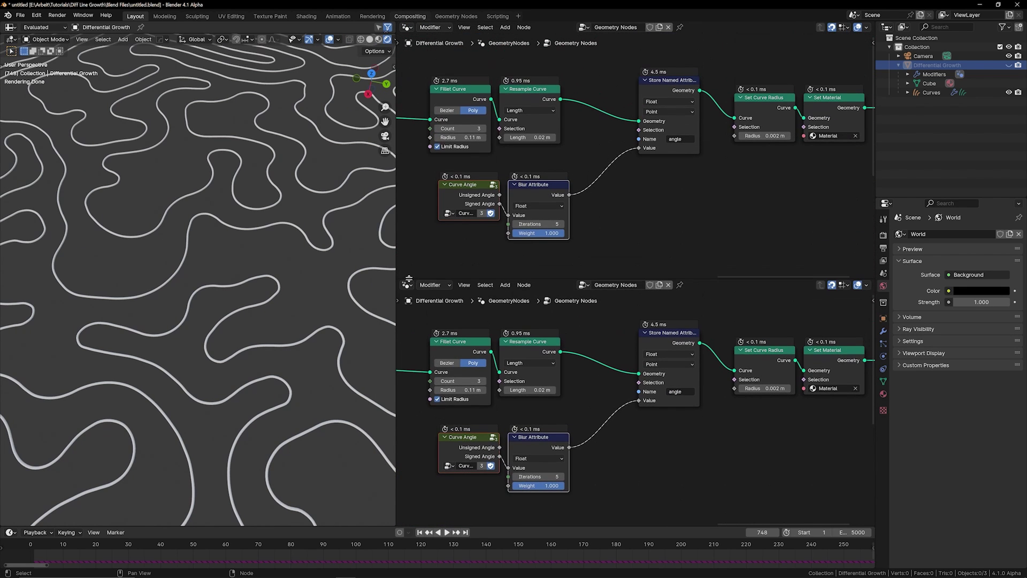
{"action": "left_click", "coordinate": [407, 27]}
{"action": "left_click", "coordinate": [431, 111]}
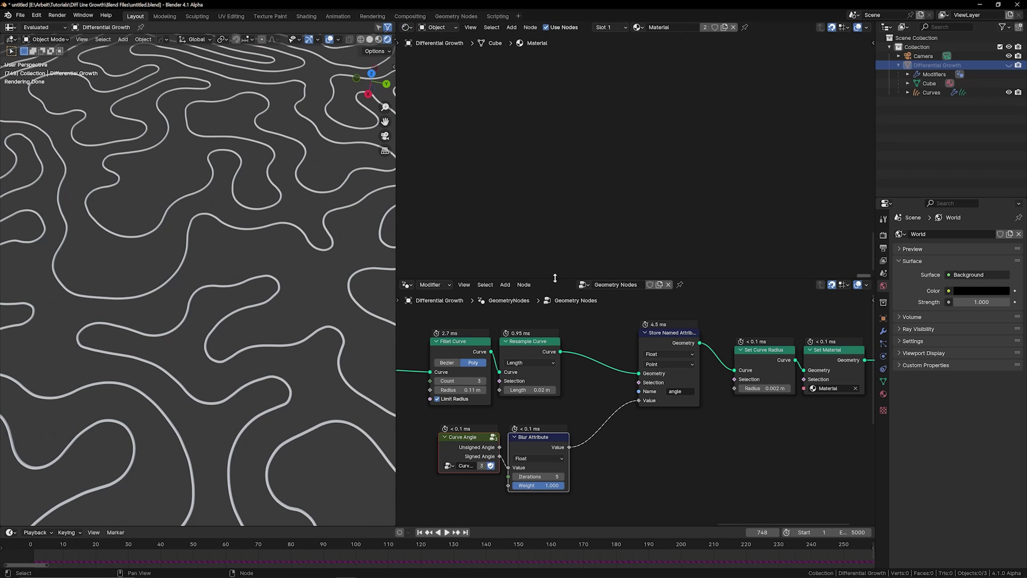
{"action": "left_click_drag", "start_coordinate": [555, 278], "coordinate": [550, 377]}
{"action": "key", "text": "Home"}
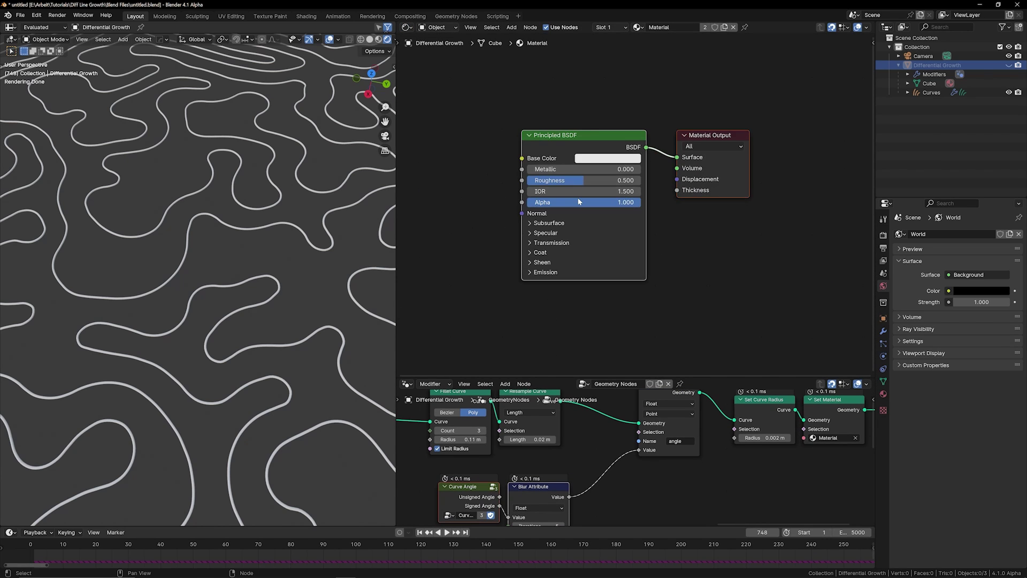
Step: Add an Attribute node named "angle" to the material and preview its Color directly on the Material Output surface
{"action": "scroll", "coordinate": [572, 195], "scroll_direction": "down", "scroll_amount": 3}
{"action": "key", "text": "shift+a"}
{"action": "type", "text": "a"}
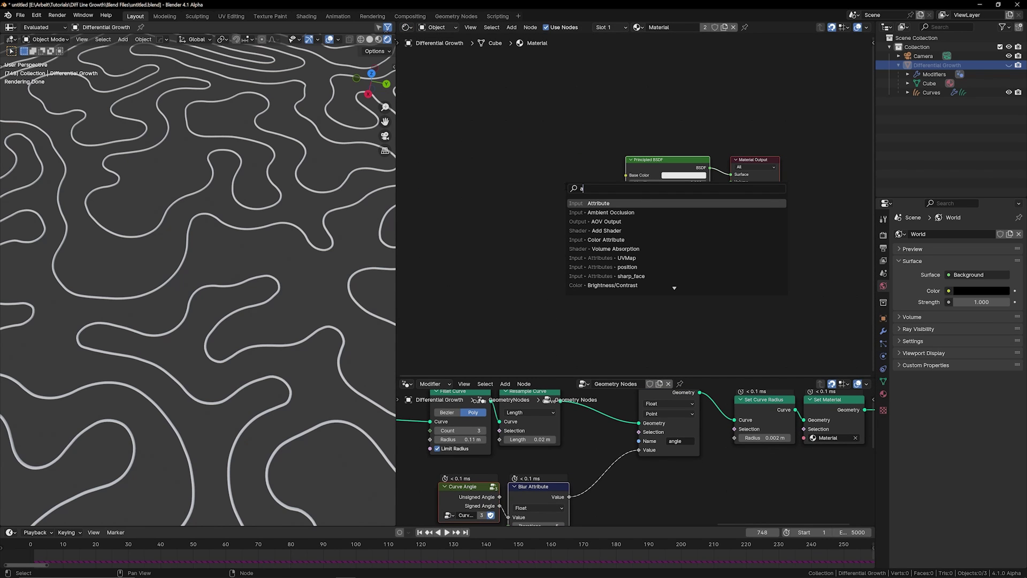
{"action": "key", "text": "Return"}
{"action": "left_click", "coordinate": [531, 216]}
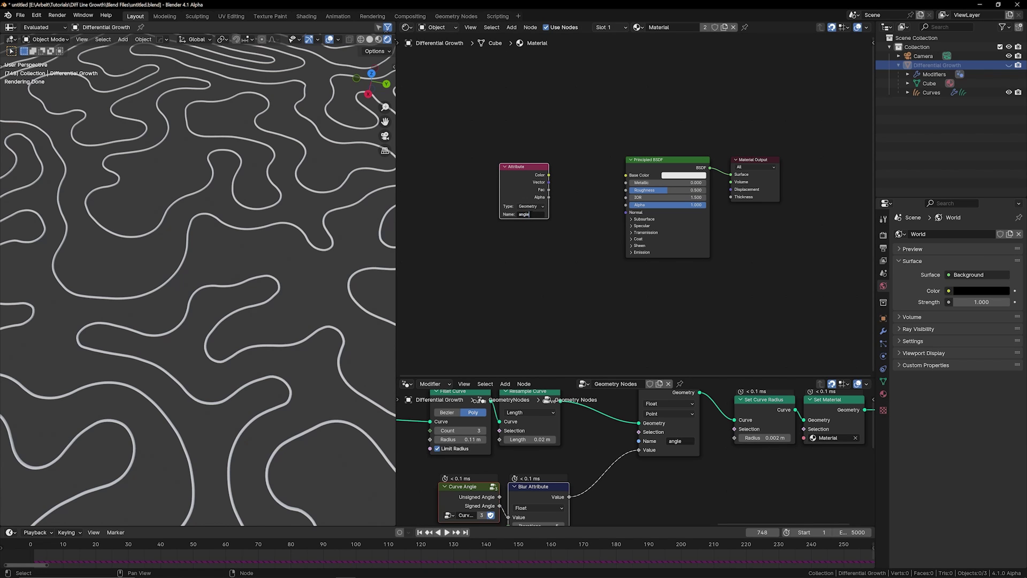
{"action": "left_click_drag", "start_coordinate": [637, 166], "coordinate": [630, 193]}
{"action": "left_click", "coordinate": [524, 180], "text": "ctrl+shift"}
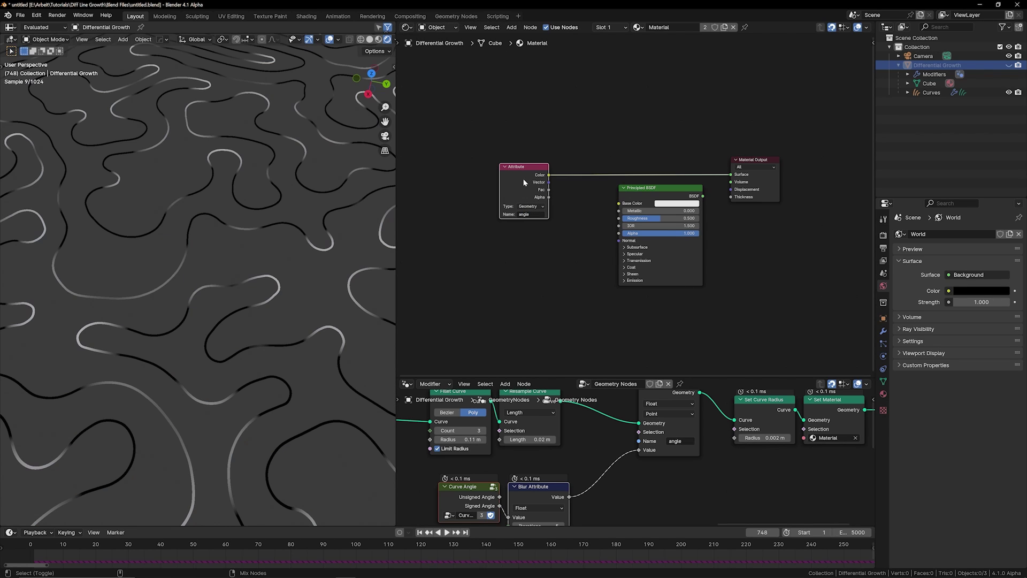
{"action": "scroll", "coordinate": [185, 238], "scroll_direction": "down", "scroll_amount": 5}
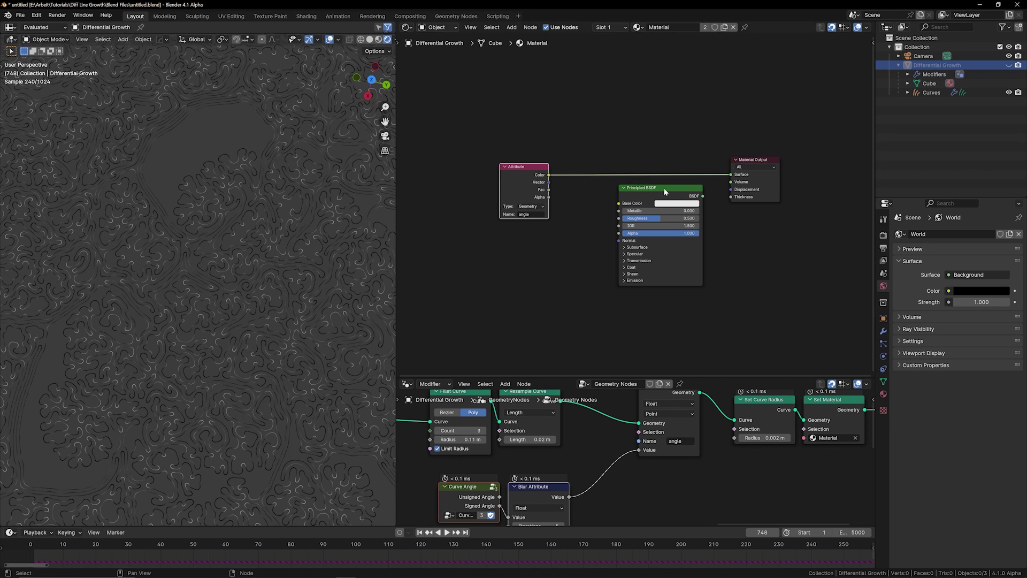
Step: Copy the Color Ramp from the geometry node tree into the material, between the Attribute node and Principled BSDF
{"action": "scroll", "coordinate": [591, 458], "scroll_direction": "down", "scroll_amount": 3}
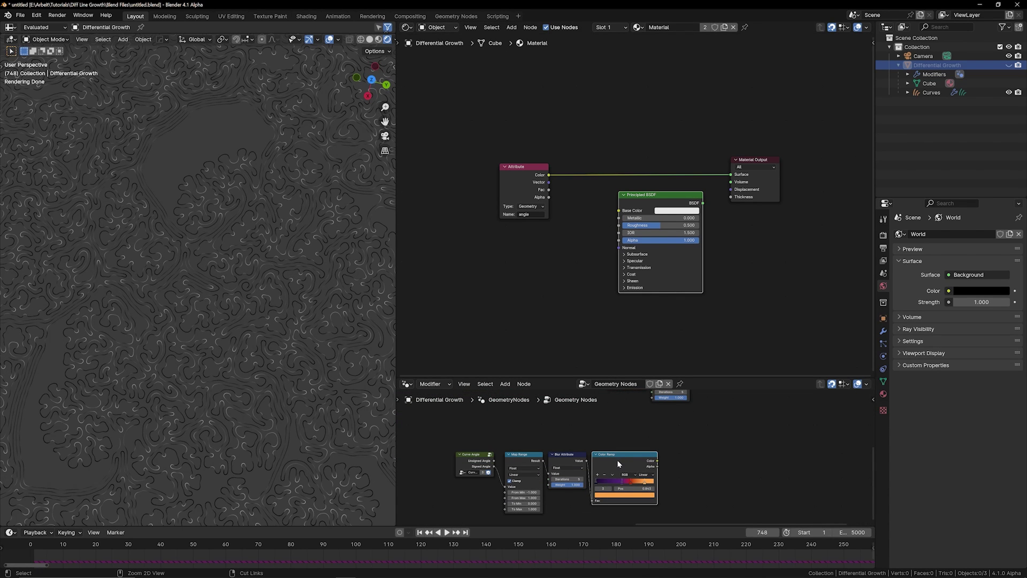
{"action": "key", "text": "ctrl+v"}
{"action": "left_click_drag", "start_coordinate": [537, 188], "coordinate": [460, 188]}
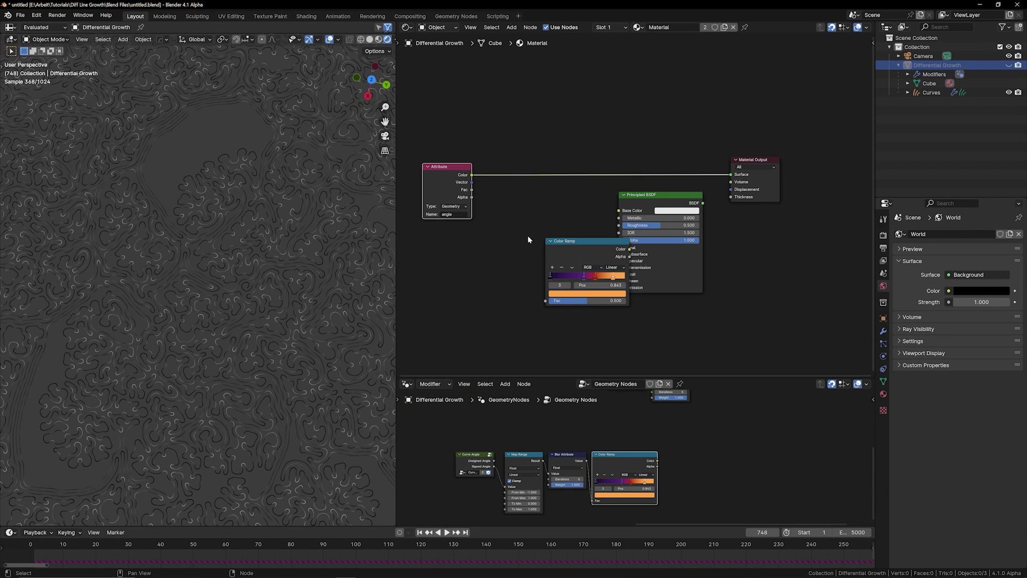
{"action": "left_click_drag", "start_coordinate": [575, 257], "coordinate": [550, 217]}
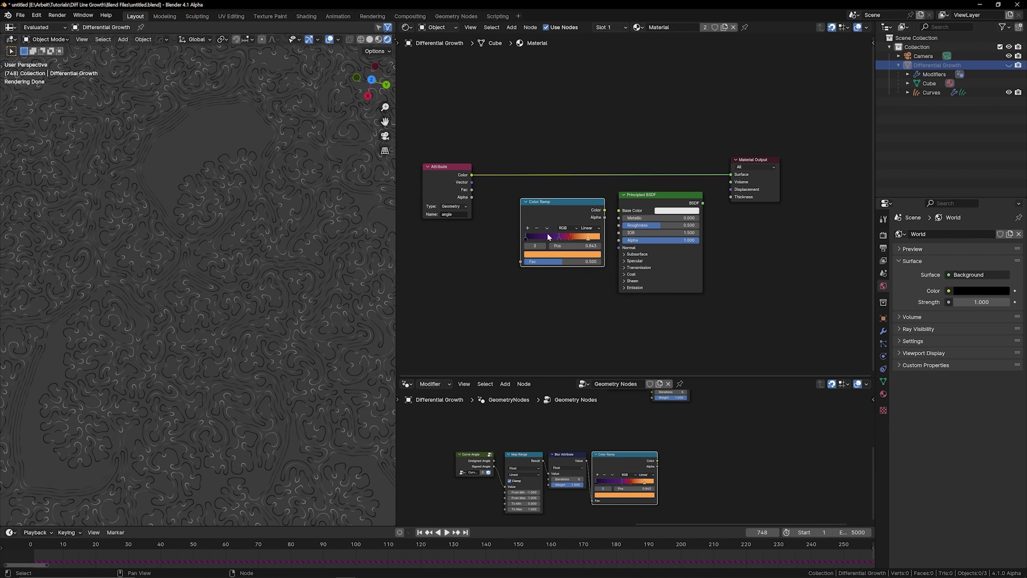
Step: Copy the Map Range node into the material and link it between the Attribute's Color and the Color Ramp's Fac
{"action": "key", "text": "ctrl+c"}
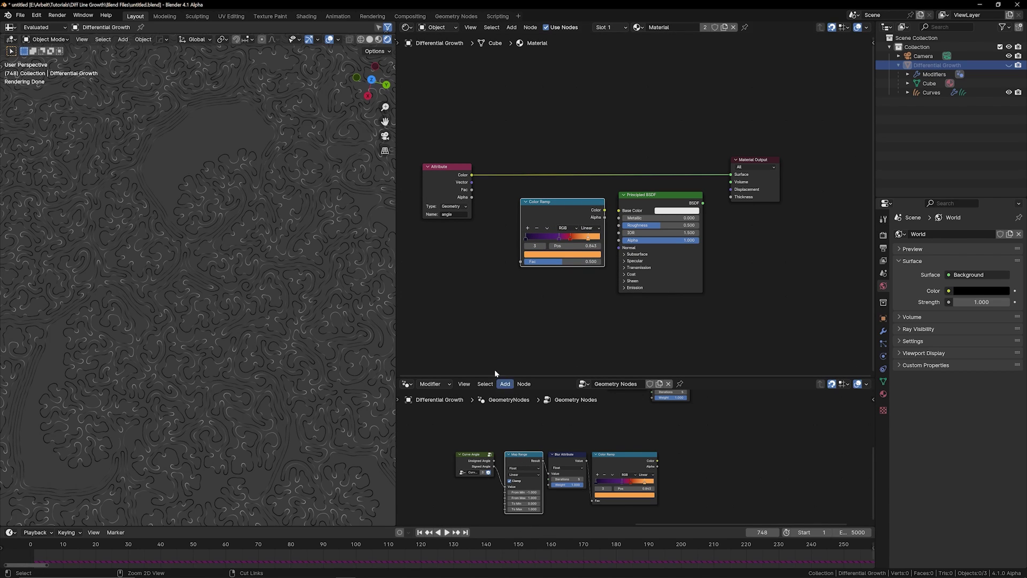
{"action": "key", "text": "ctrl+v"}
{"action": "scroll", "coordinate": [491, 203], "scroll_direction": "up", "scroll_amount": 2}
{"action": "middle_click_drag", "start_coordinate": [560, 254], "coordinate": [661, 256]}
{"action": "left_click_drag", "start_coordinate": [539, 182], "coordinate": [537, 336]}
{"action": "left_click_drag", "start_coordinate": [599, 291], "coordinate": [616, 221]}
{"action": "scroll", "coordinate": [615, 221], "scroll_direction": "down", "scroll_amount": 2}
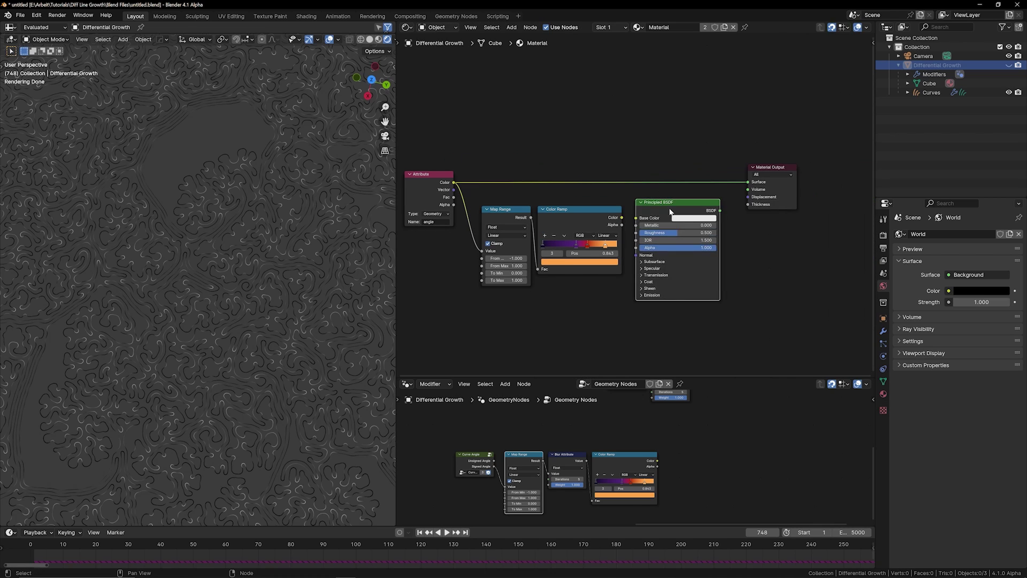
Step: Replace the Principled BSDF with an Emission shader feeding Material Output, and link the Color Ramp's Color into it
{"action": "key", "text": "shift+a"}
{"action": "type", "text": "emis"}
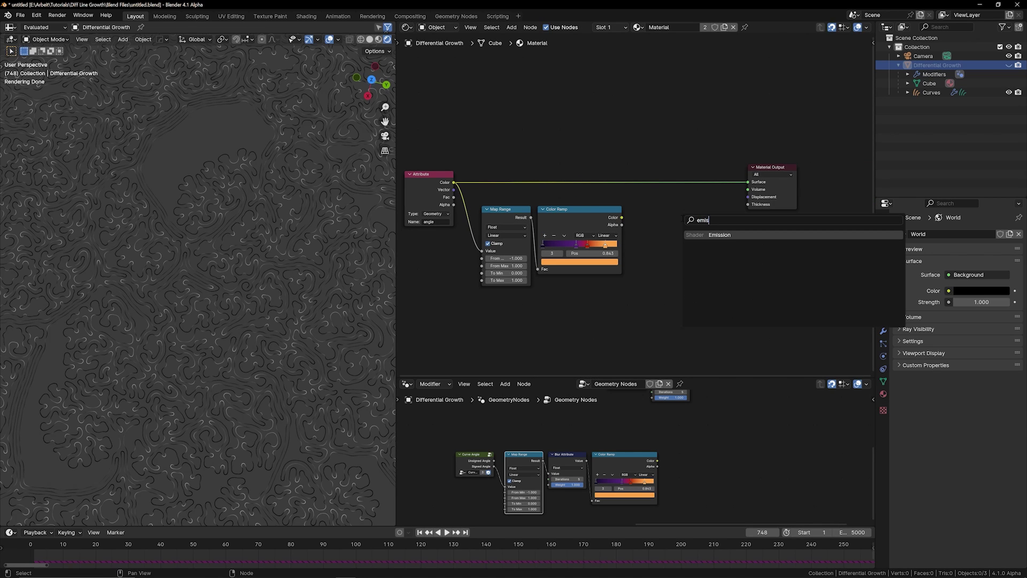
{"action": "key", "text": "Return"}
{"action": "left_click", "coordinate": [631, 220]}
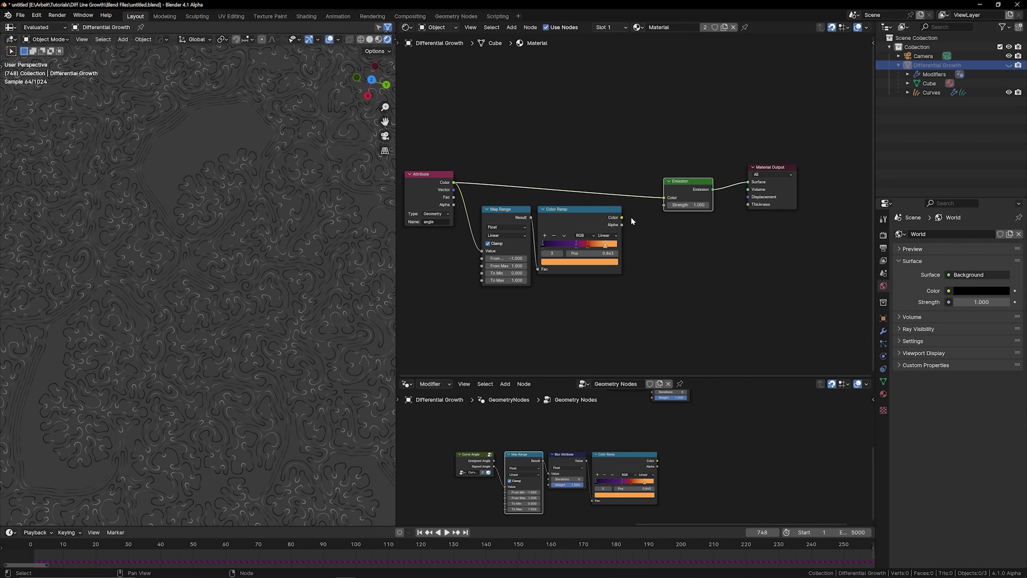
{"action": "left_click_drag", "start_coordinate": [621, 218], "coordinate": [663, 201]}
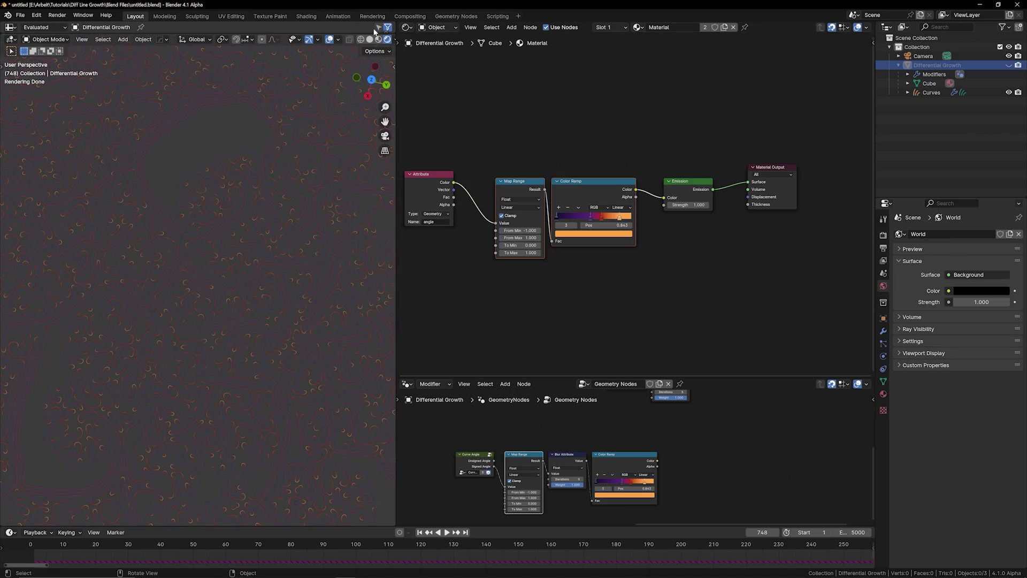
Step: Turn Scene World lighting back on in the rendered viewport and view the coloured curves at a low angle
{"action": "scroll", "coordinate": [387, 41], "scroll_direction": "down", "scroll_amount": 2}
{"action": "left_click", "coordinate": [376, 40]}
{"action": "left_click", "coordinate": [332, 124]}
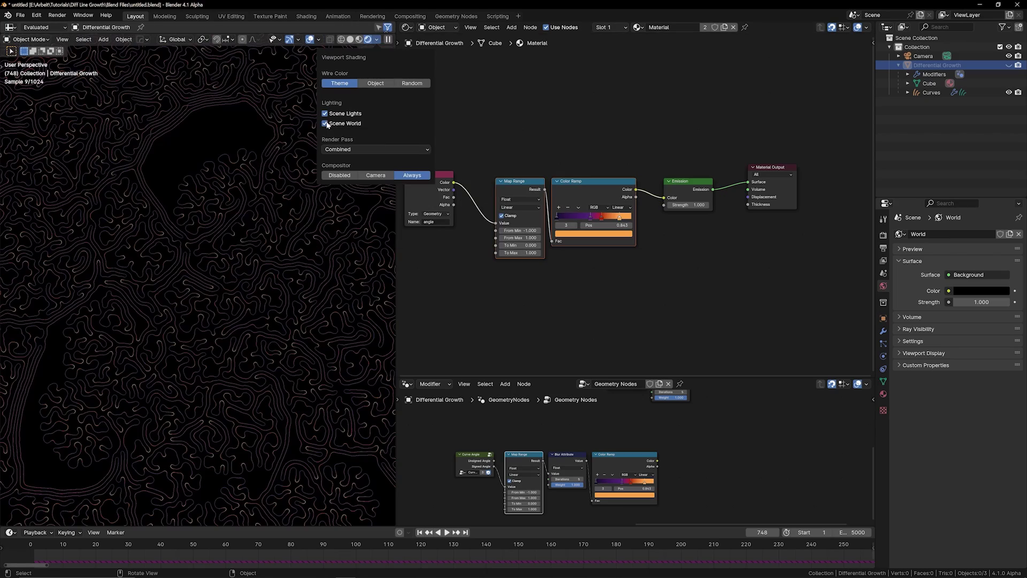
{"action": "middle_click_drag", "start_coordinate": [313, 323], "coordinate": [311, 277]}
{"action": "middle_click_drag", "start_coordinate": [269, 234], "coordinate": [313, 296], "text": "shift"}
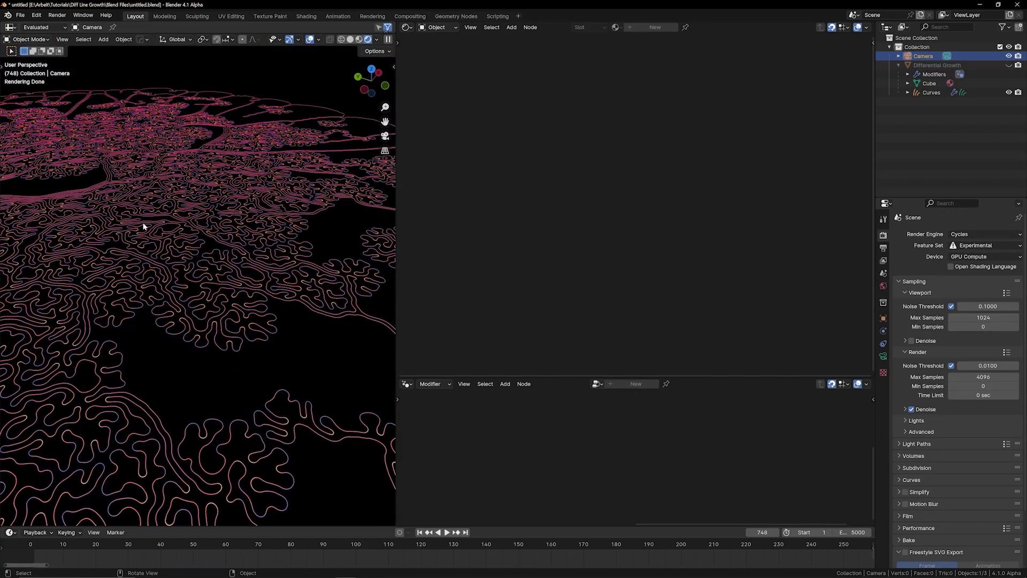
Step: Look through the camera, fly it to a low view across the growth pattern and enable its depth of field
{"action": "key", "text": "KP_0"}
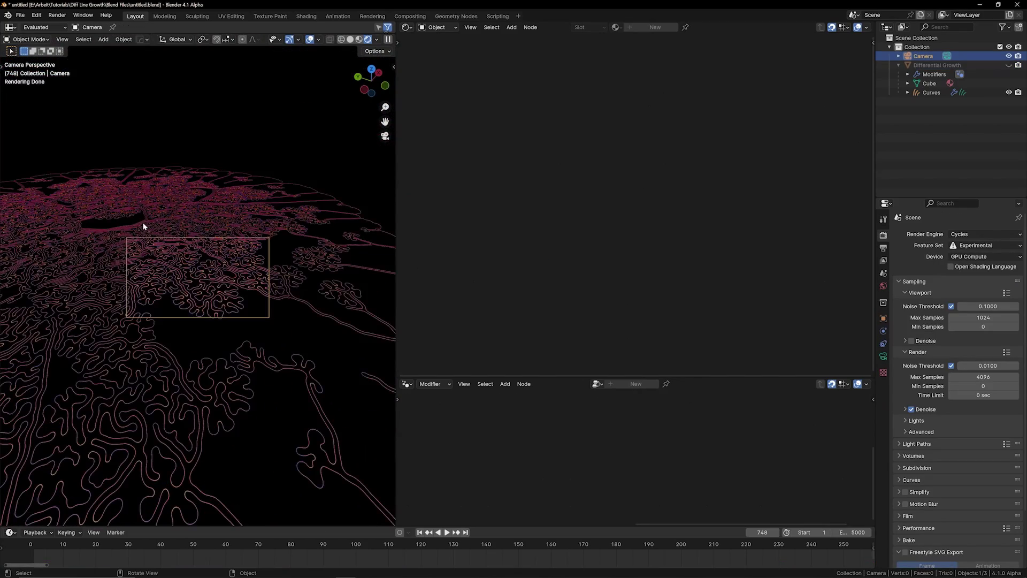
{"action": "key", "text": "shift+grave"}
{"action": "key", "text": "w"}
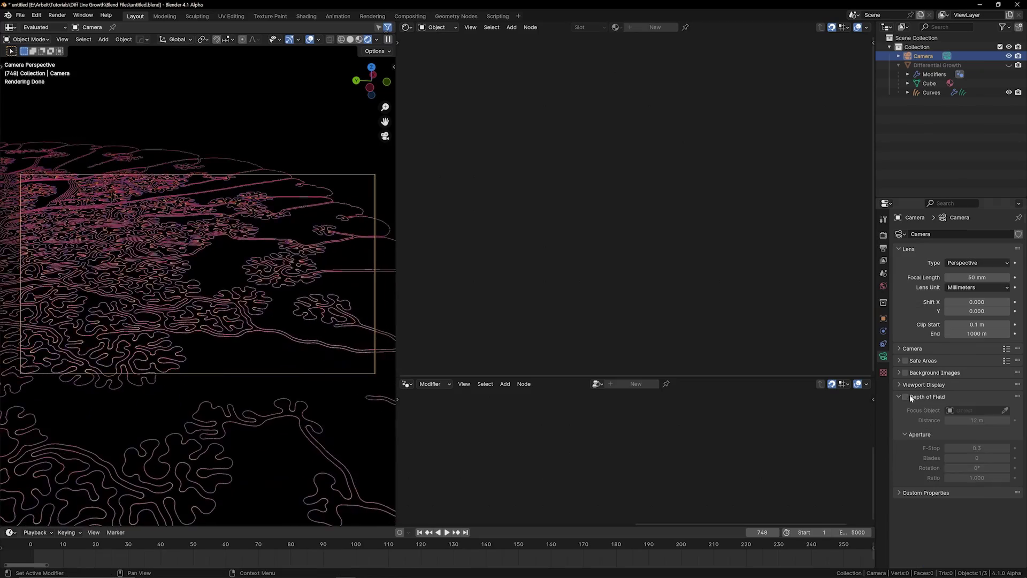
{"action": "left_click", "coordinate": [906, 396]}
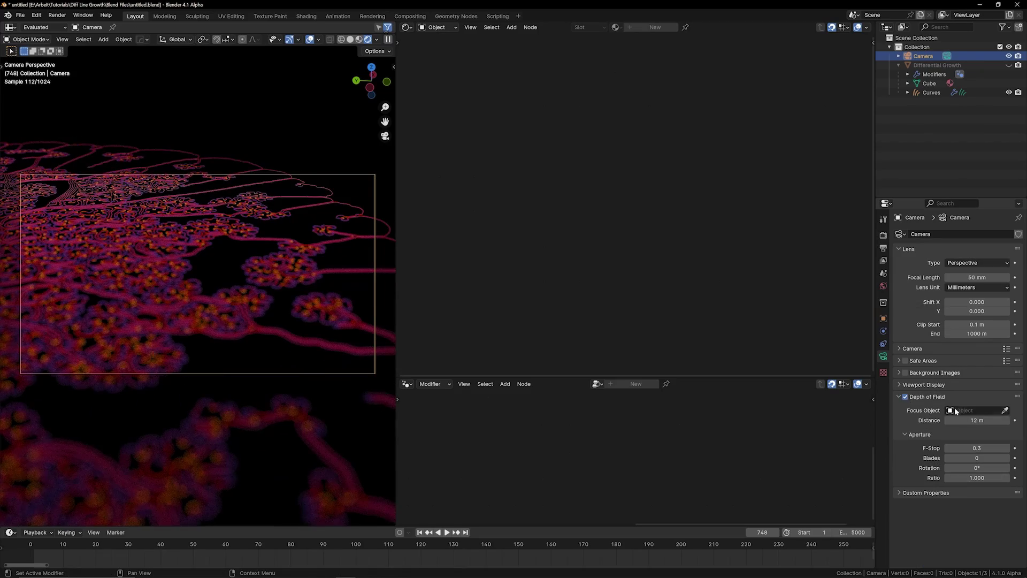